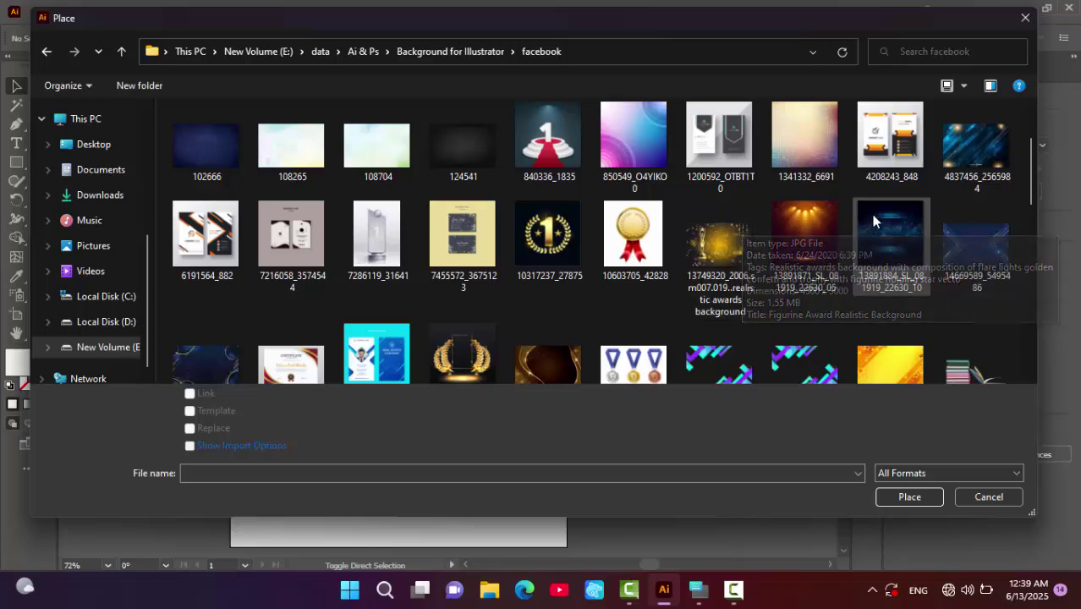
- Choose the starry image 4837456_2565984 from the facebook folder to place
scroll(924, 165, up, 2)
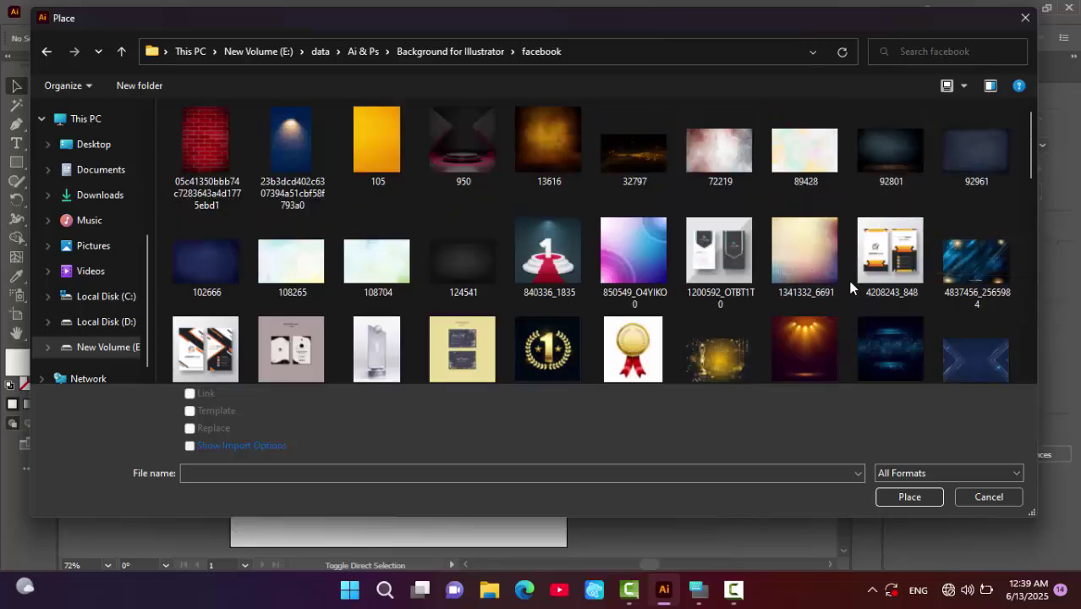
scroll(866, 301, down, 1)
click(898, 308)
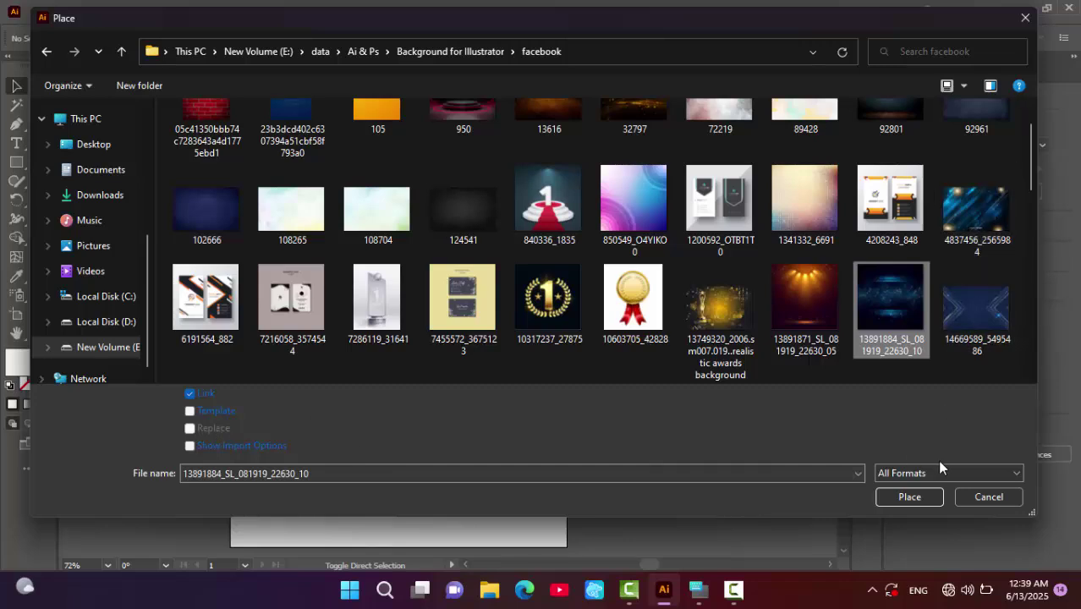
click(997, 208)
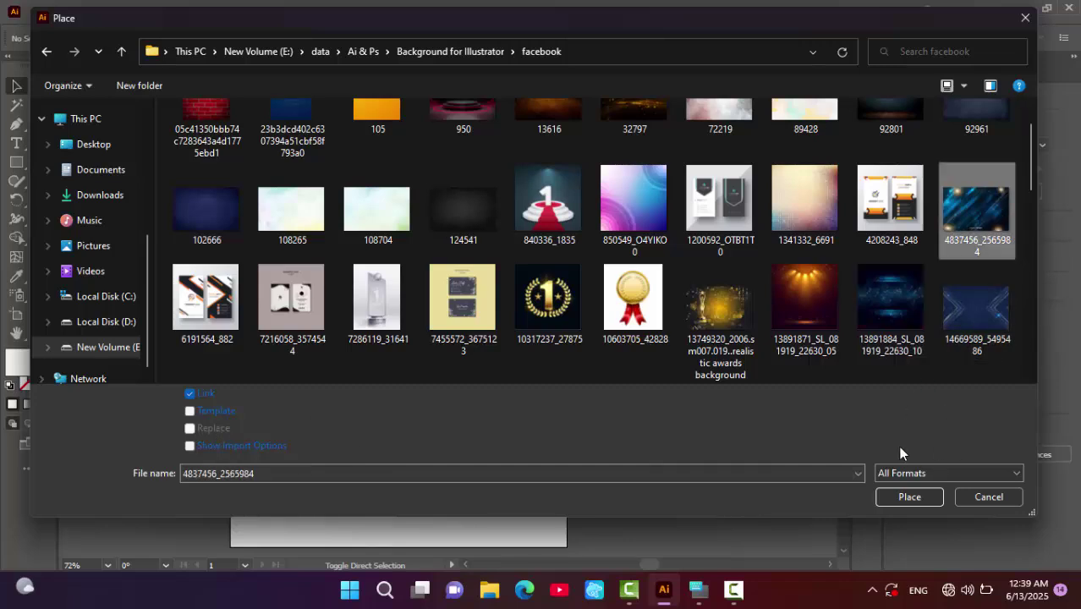
click(909, 497)
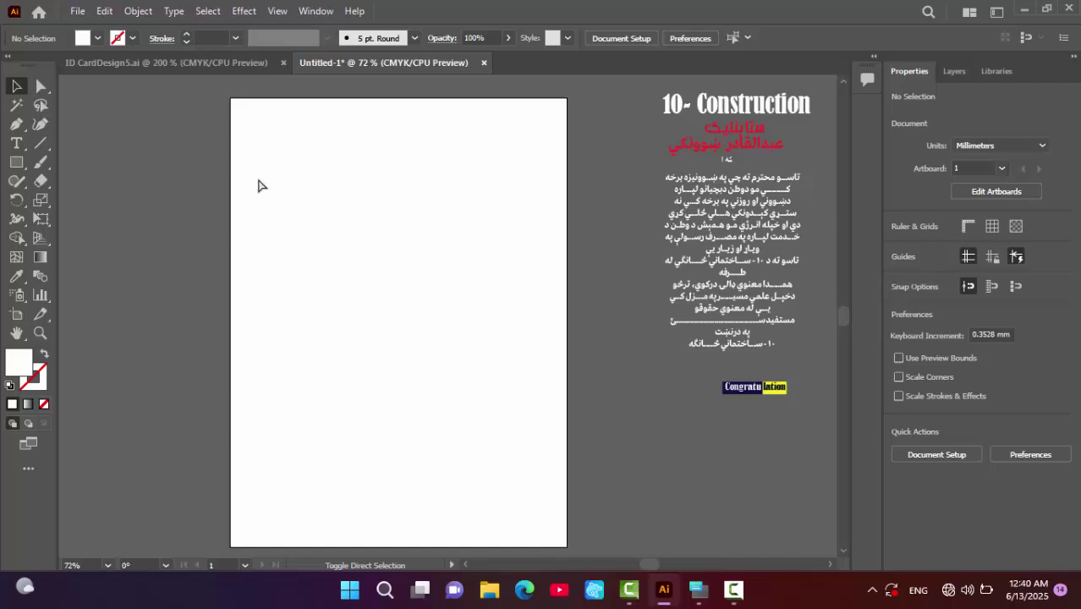
- Place the starry image, rotate it 270° upright and move it to the artboard's top-left
drag(256, 178, 560, 387)
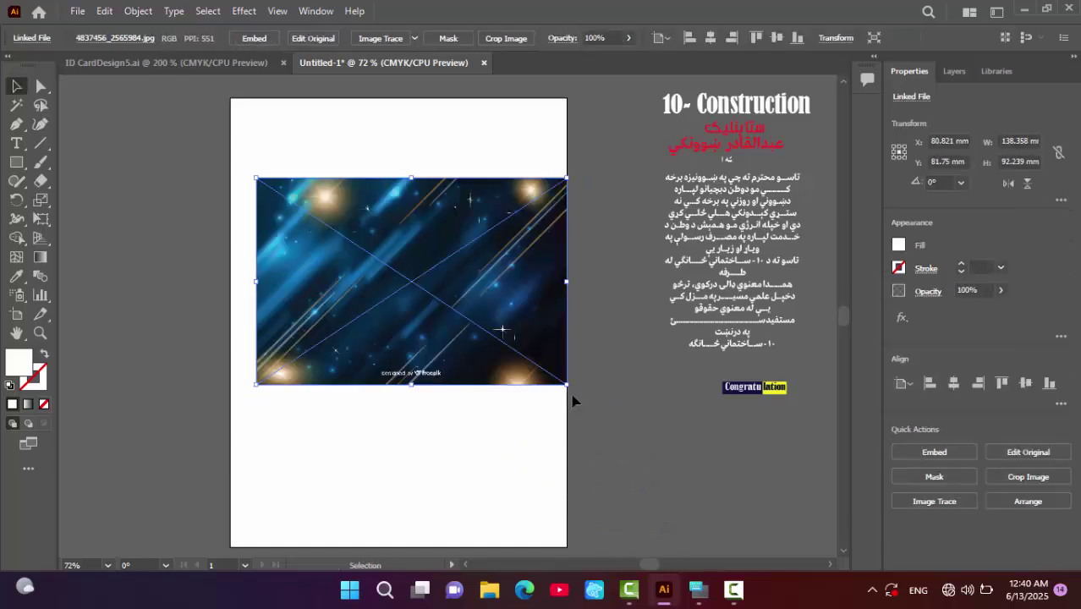
drag(572, 394, 331, 414)
drag(441, 332, 360, 302)
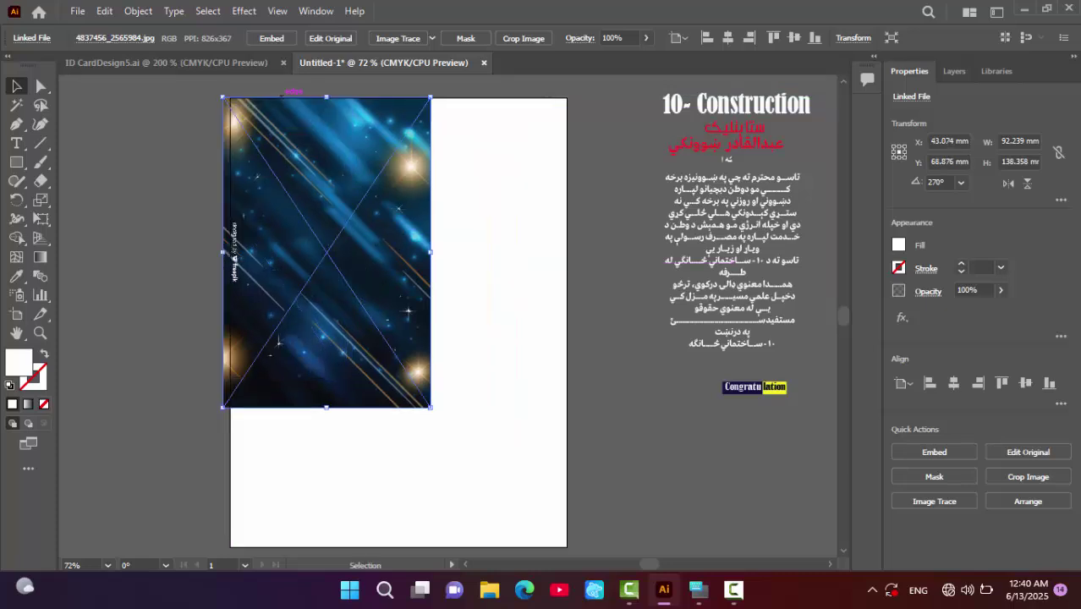
- Stretch the starry image to cover the whole 150 × 200 mm artboard
drag(327, 152, 331, 152)
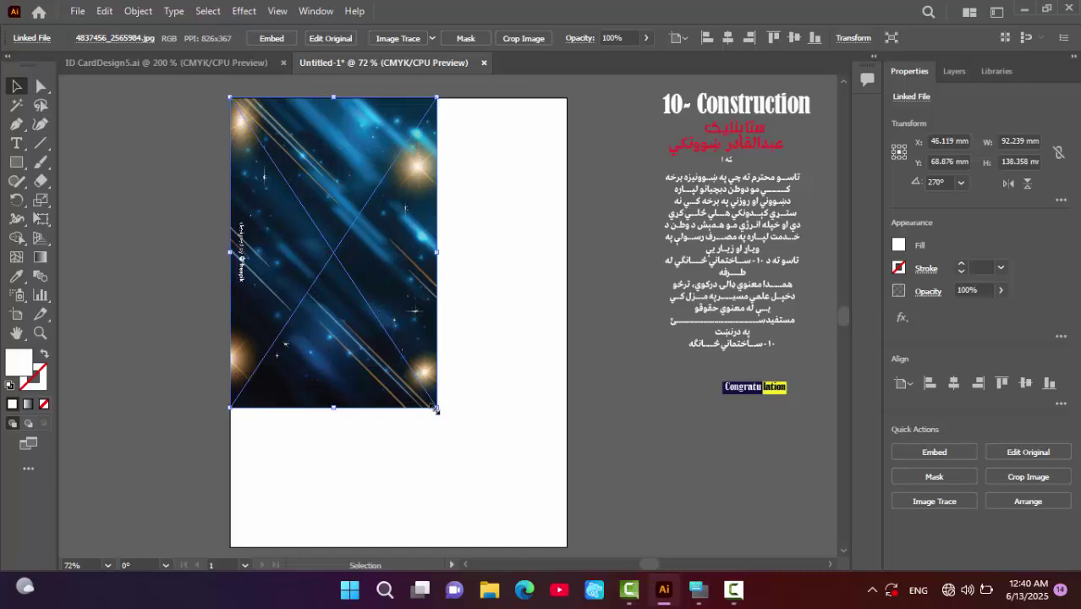
drag(437, 407, 570, 548)
click(650, 509)
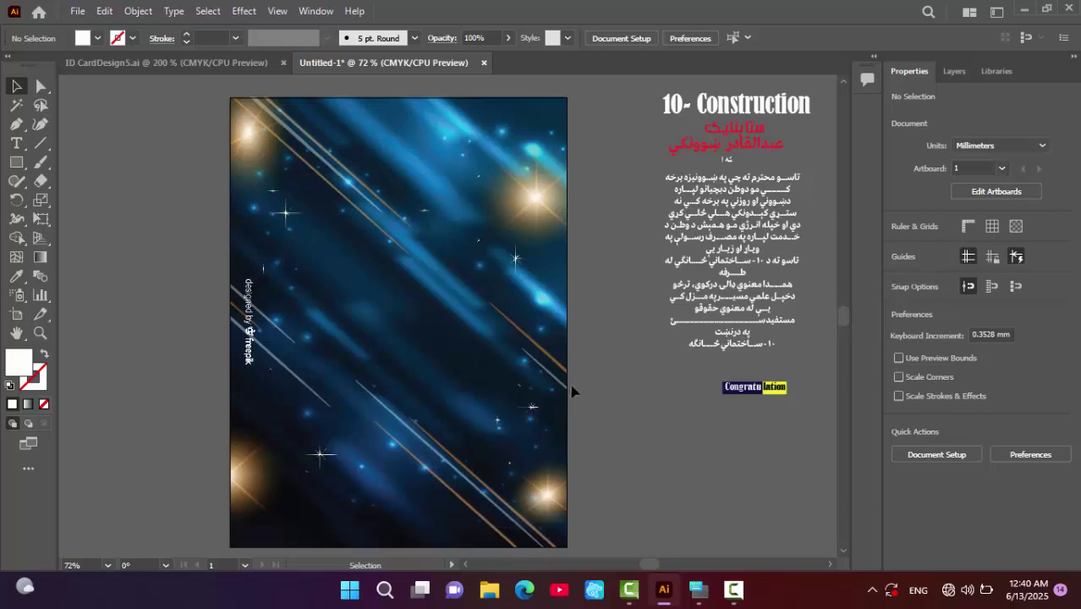
click(471, 294)
drag(399, 98, 401, 103)
click(591, 318)
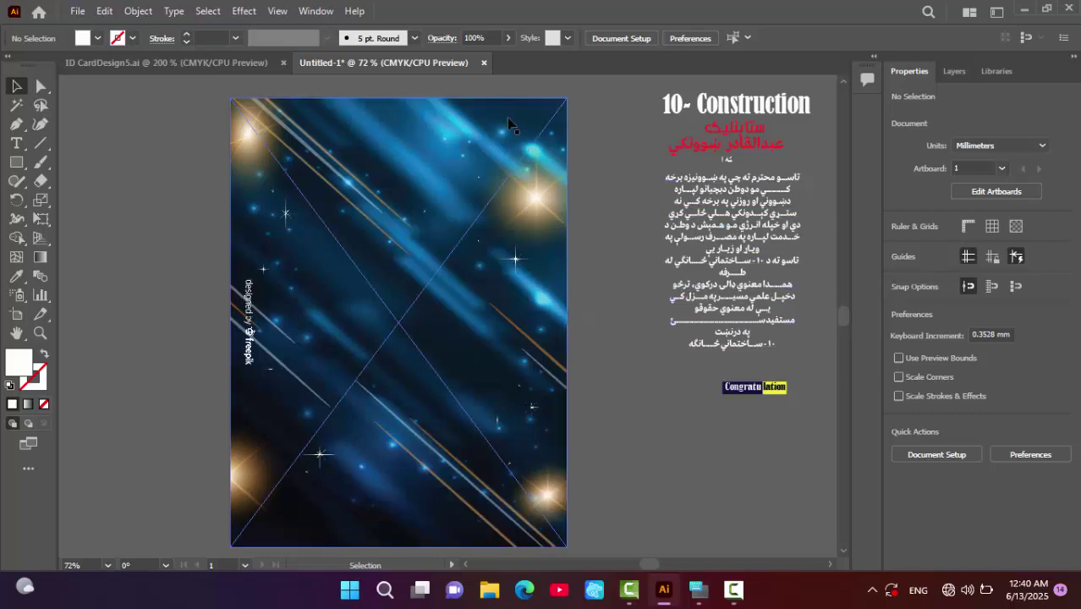
click(18, 162)
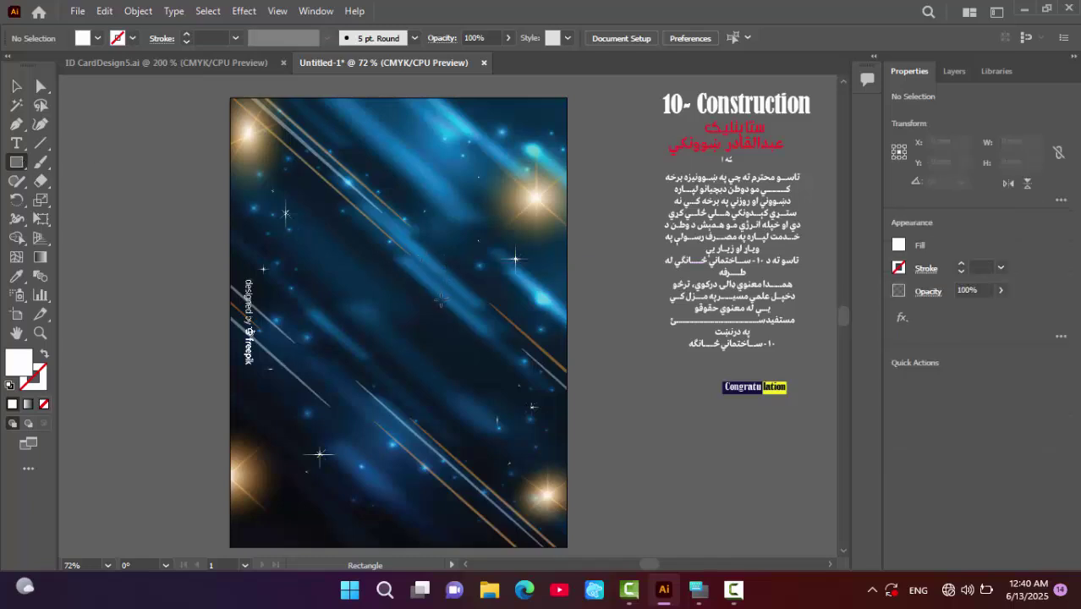
- Draw a white rectangle and move it up and left over the background
drag(419, 290, 555, 524)
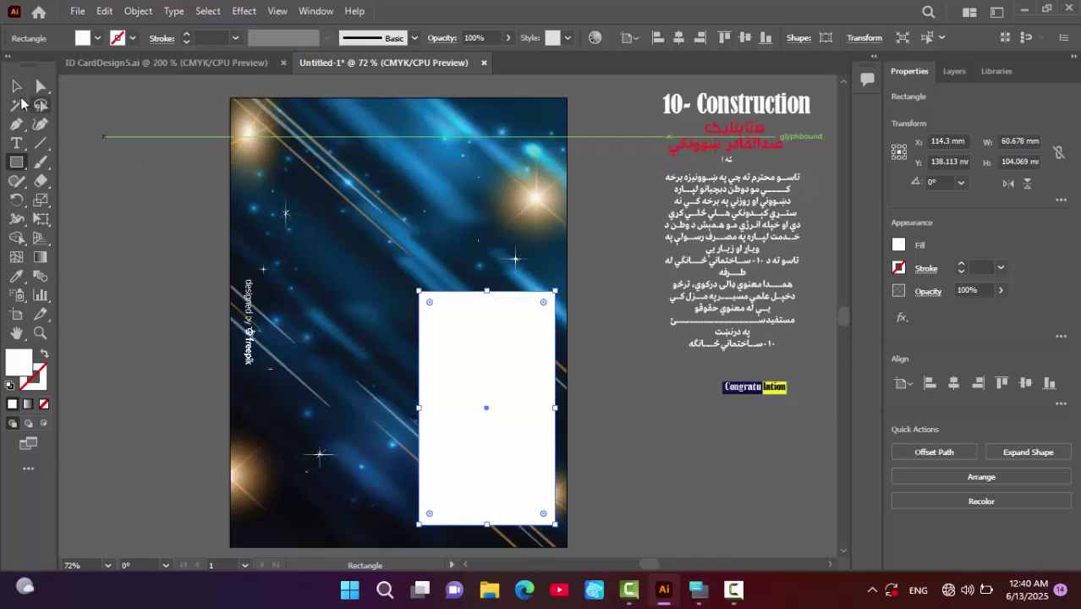
key(v)
drag(450, 362, 289, 352)
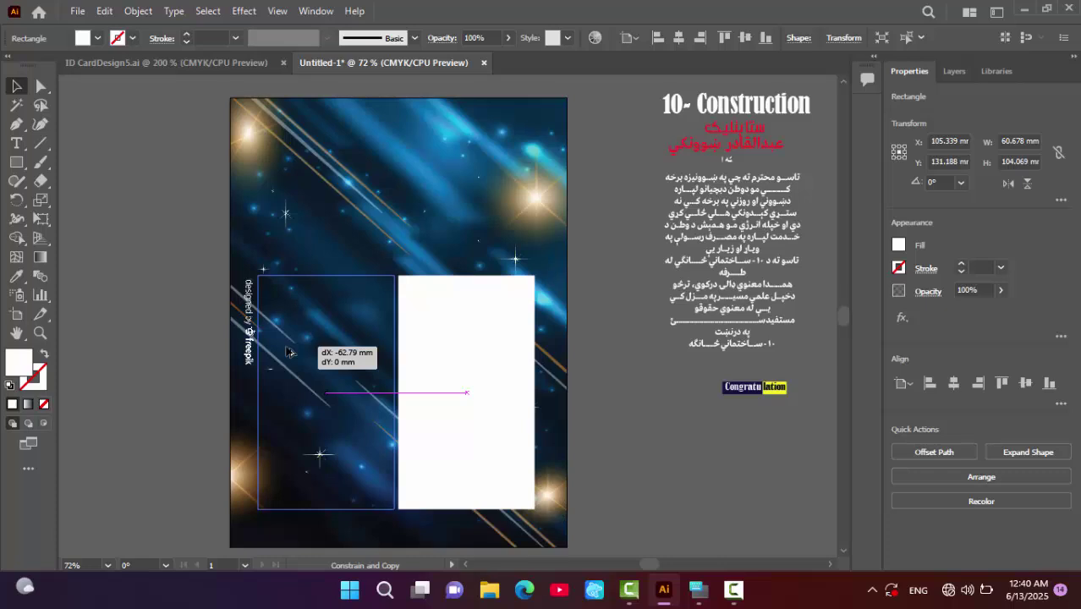
- Duplicate the rectangle to its left, nudge the original left, and select both 60.678 × 104.069 mm rectangles
drag(290, 352, 290, 352)
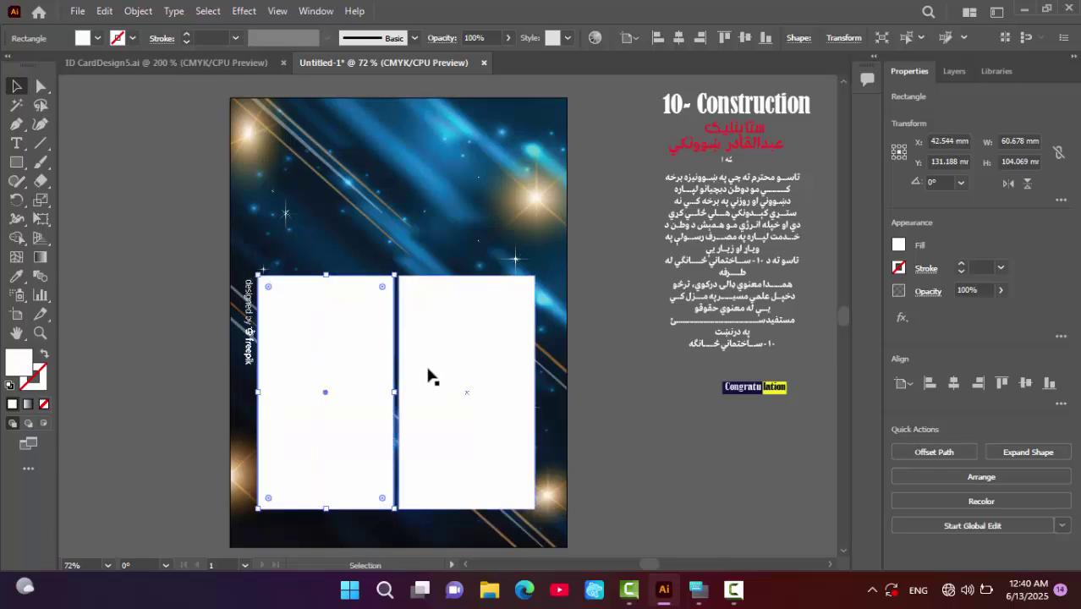
click(428, 375)
key(Left)
key(Left)
key(Left)
key(Left)
key(Left)
key(Left)
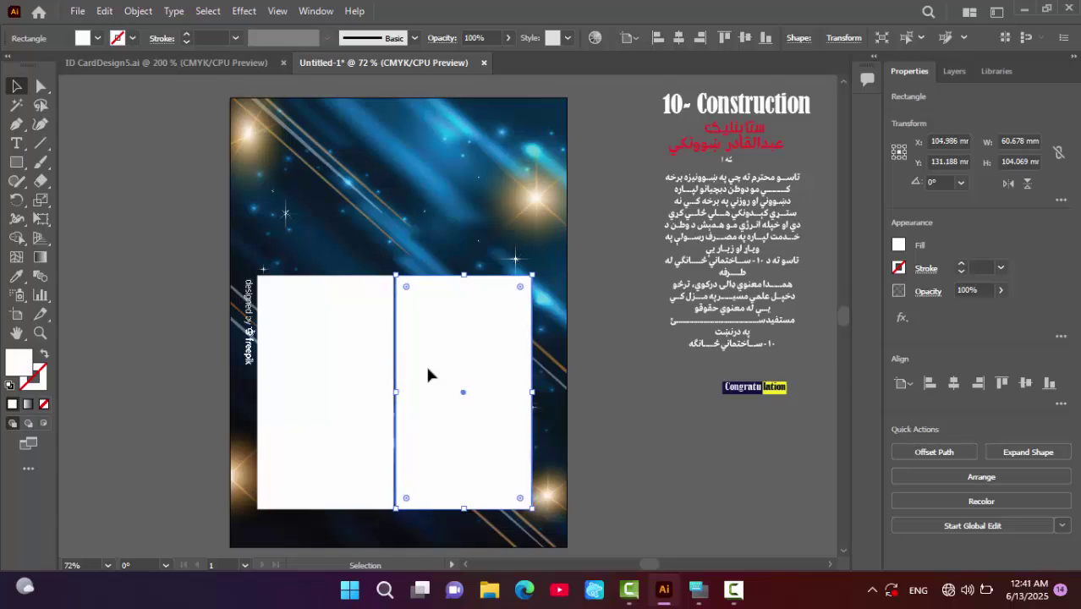
click(668, 494)
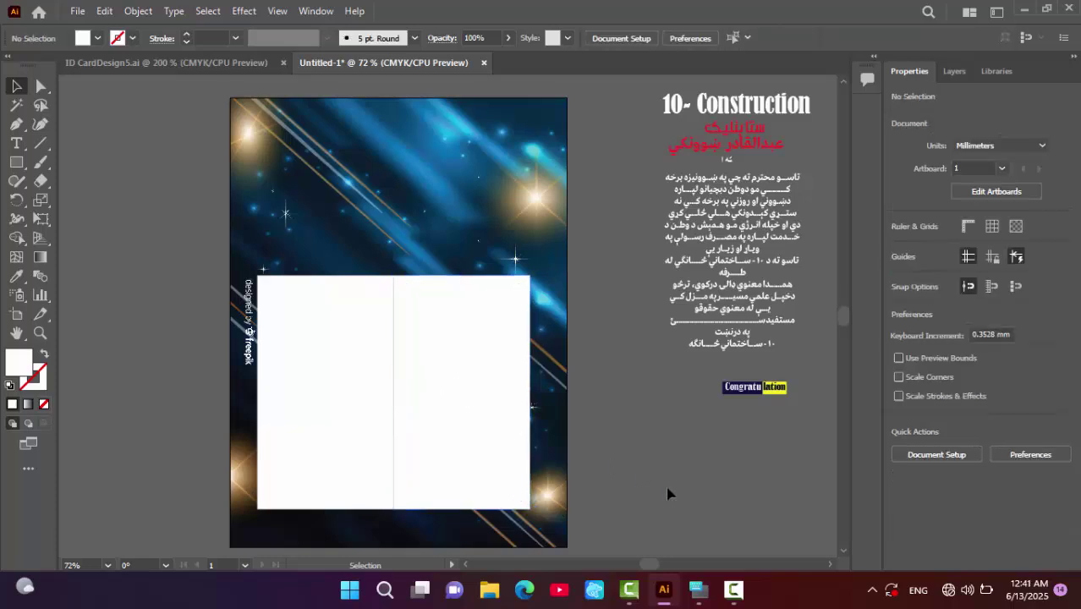
click(447, 388)
shift+click(345, 365)
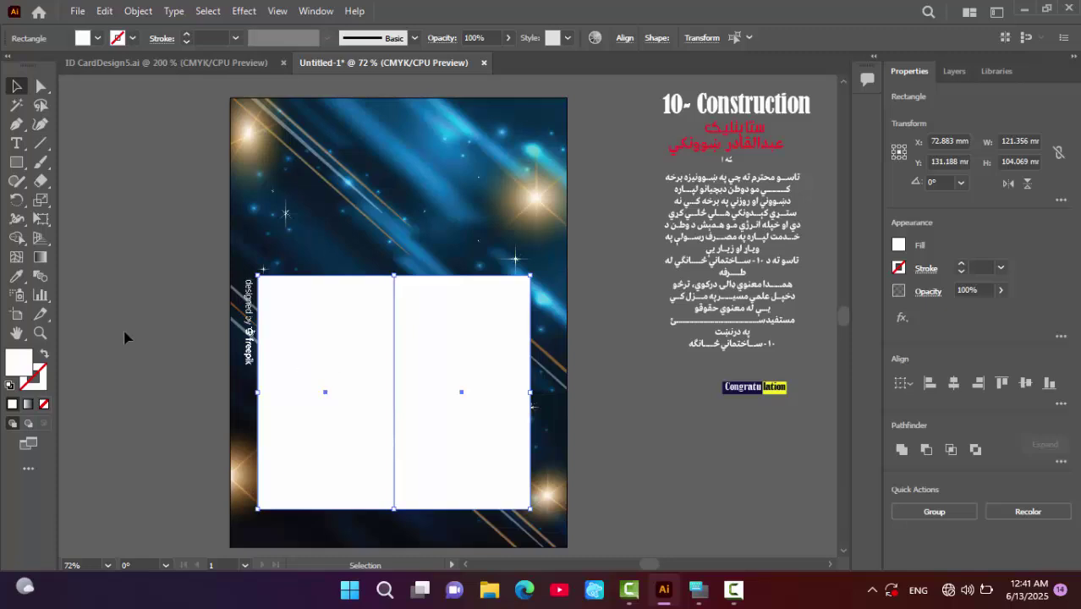
- Give both rectangles no fill and a bright red outline
click(44, 402)
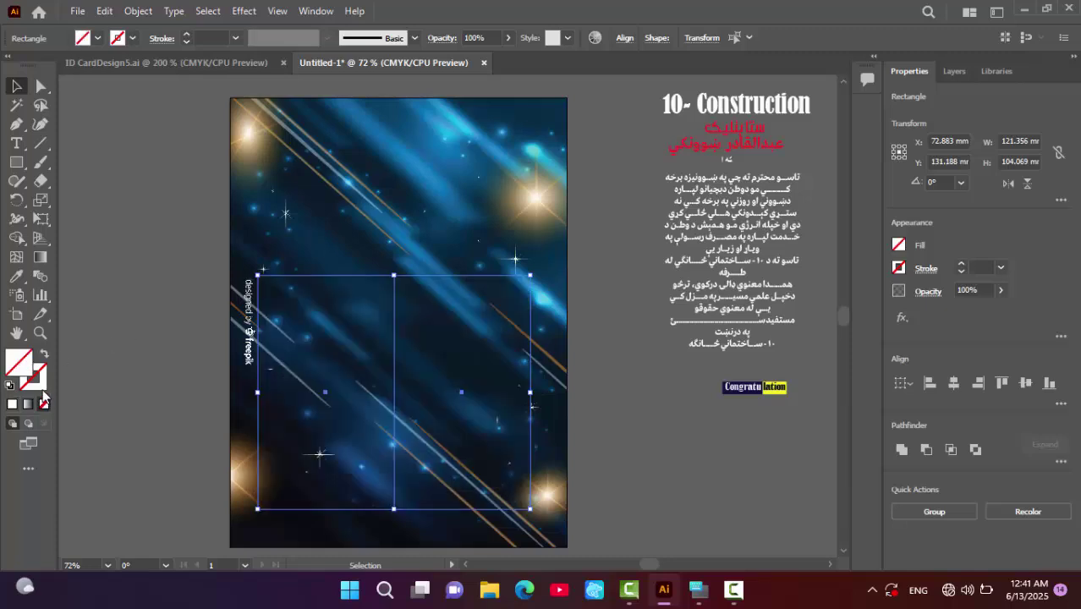
key(F6)
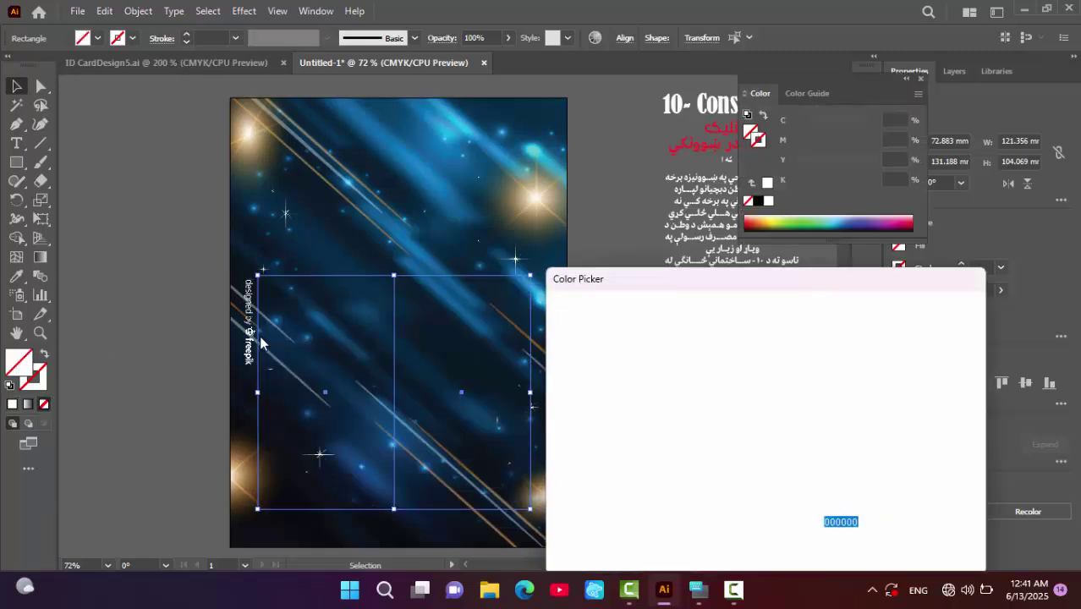
drag(631, 475, 560, 525)
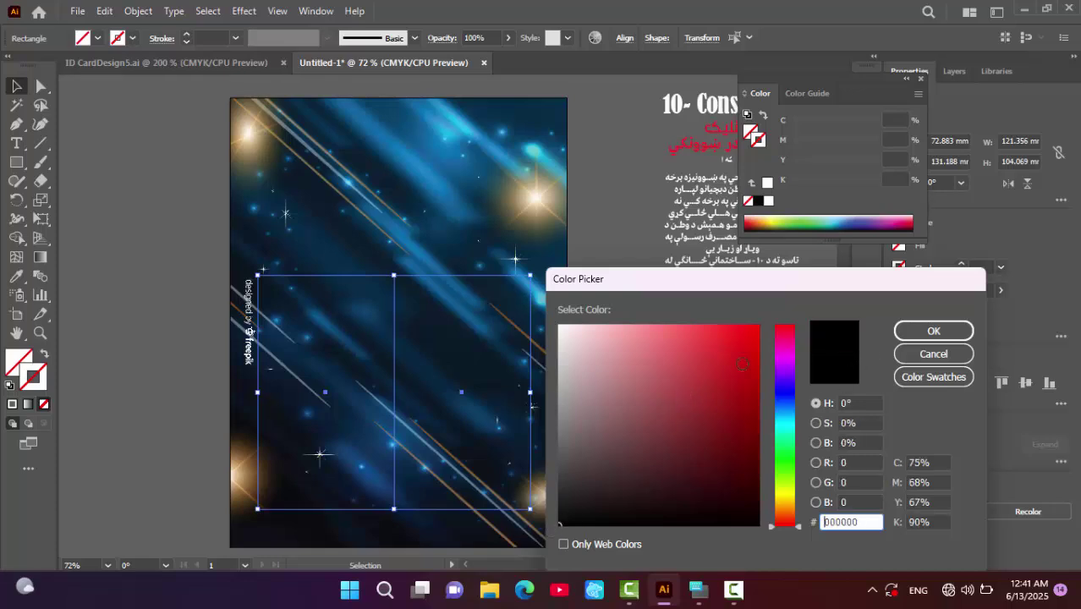
click(745, 339)
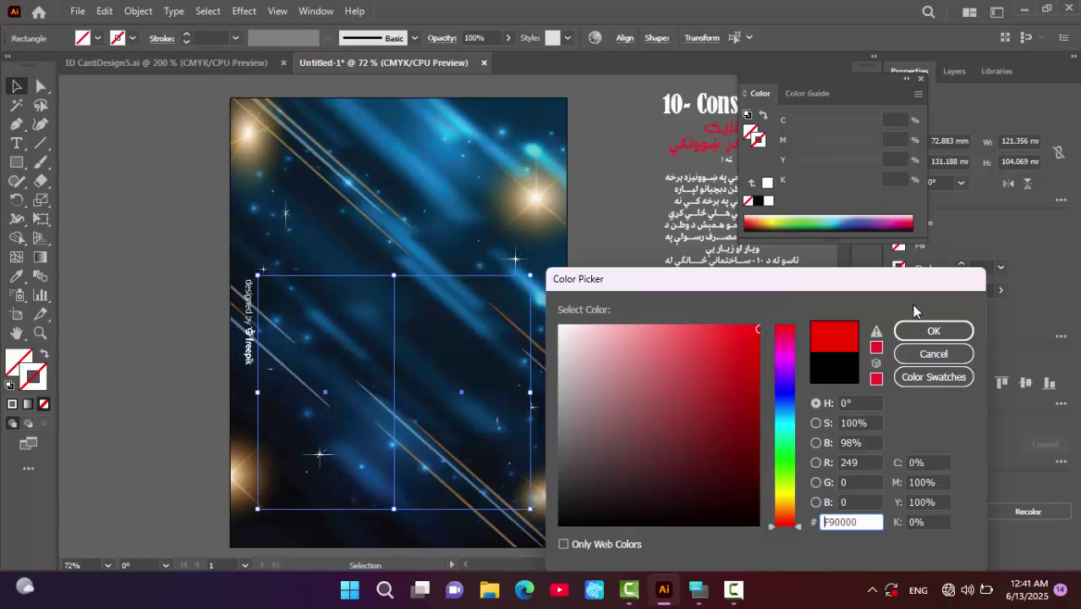
click(911, 331)
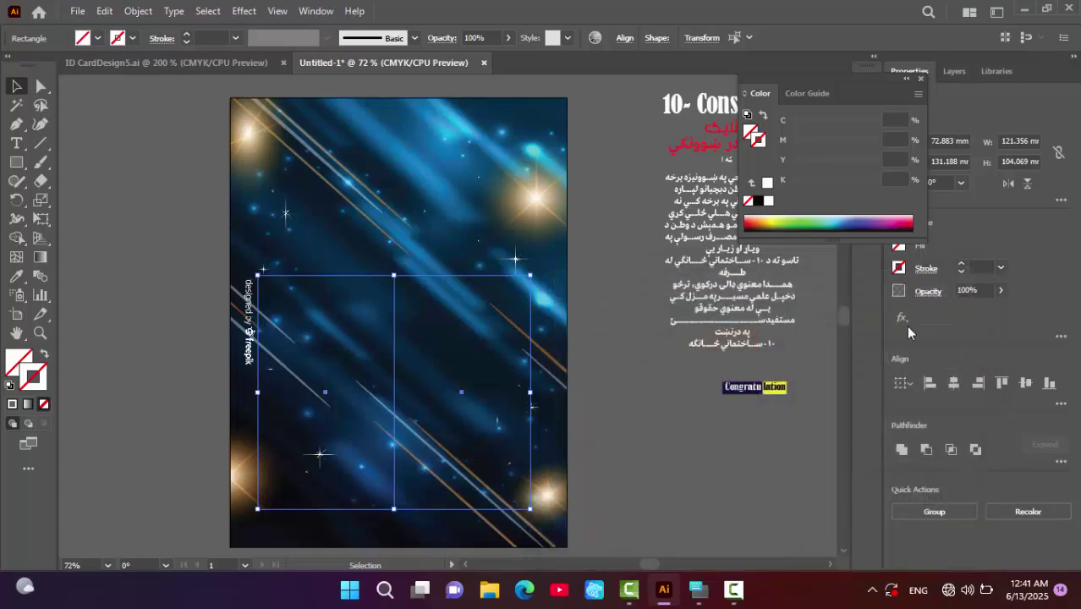
click(166, 167)
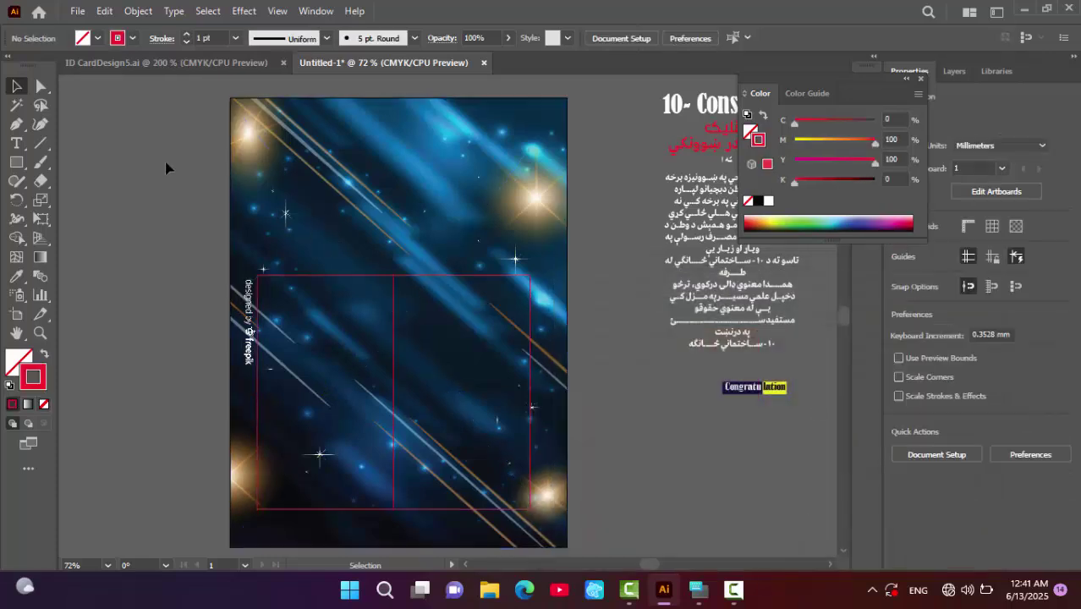
- Set the right red rectangle to Draw Inside mode
click(508, 284)
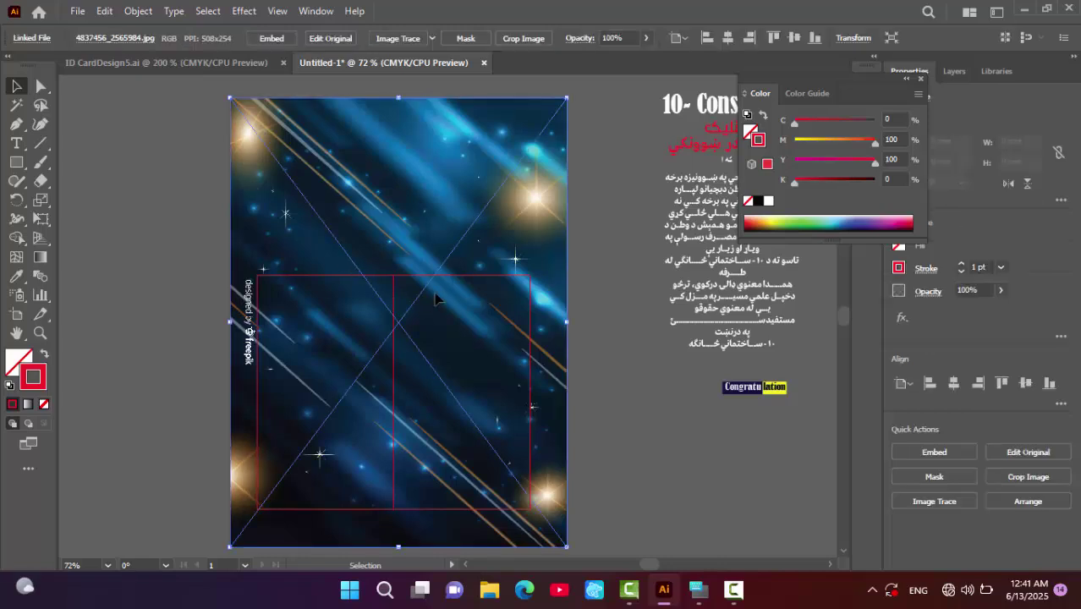
click(513, 276)
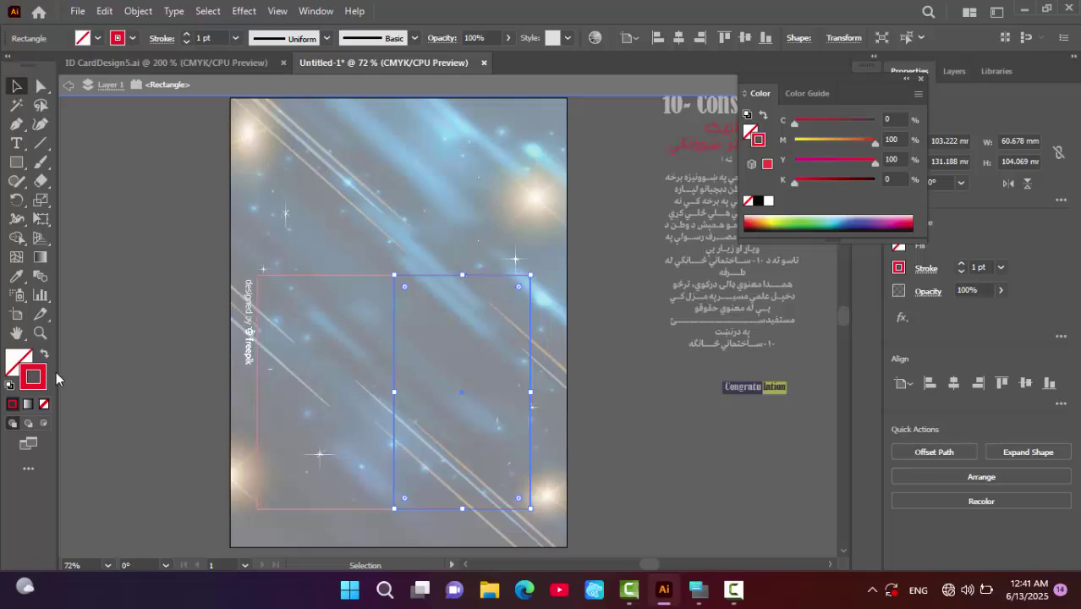
click(44, 423)
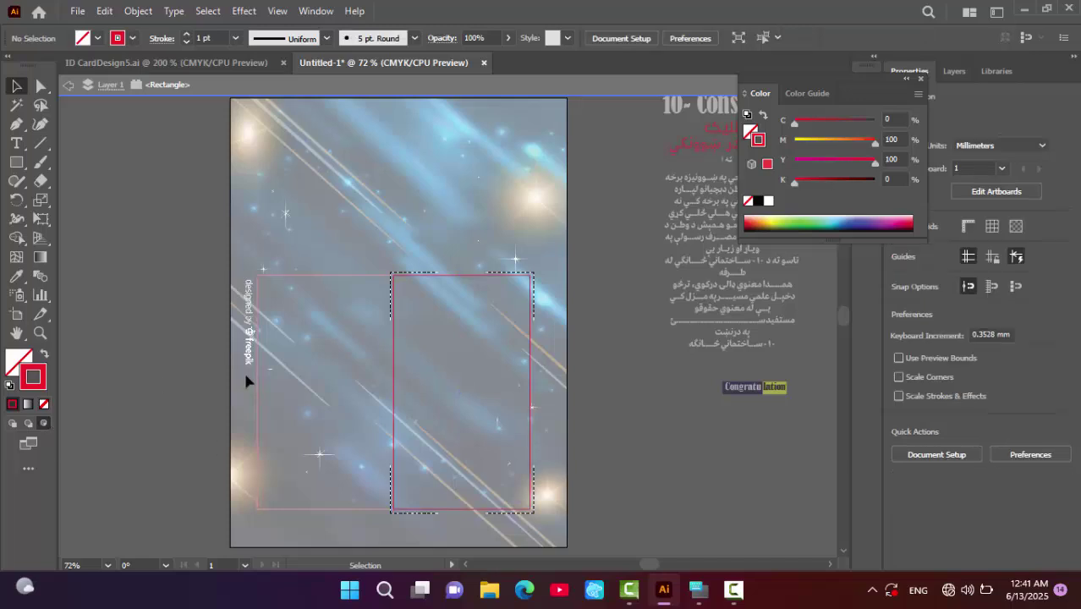
key(ctrl)
- Choose the 32797 golden-bokeh image to place
key(ctrl+shift+p)
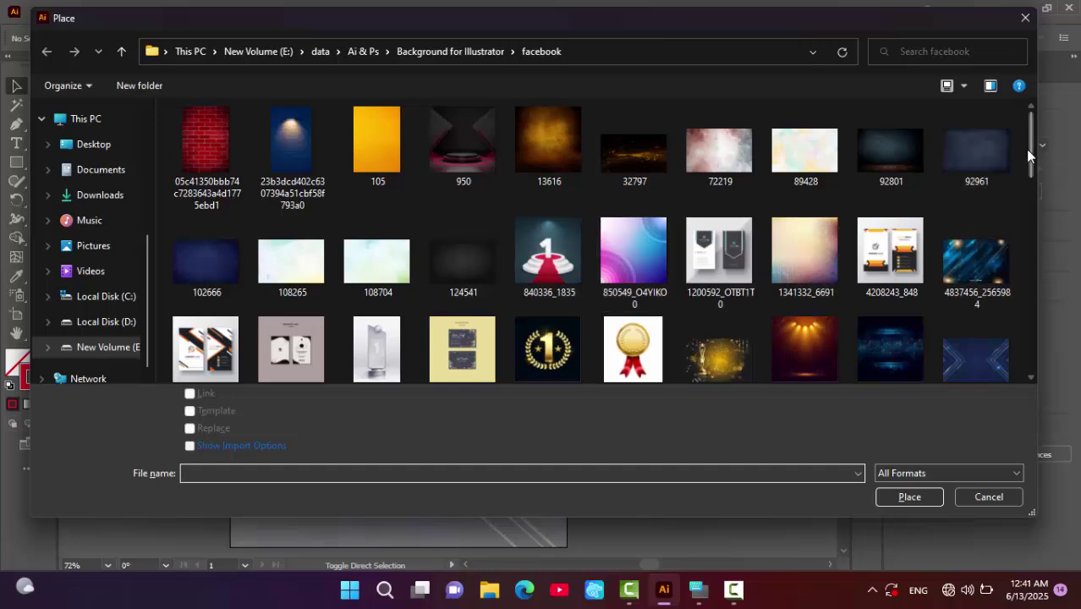
drag(1027, 153, 1027, 159)
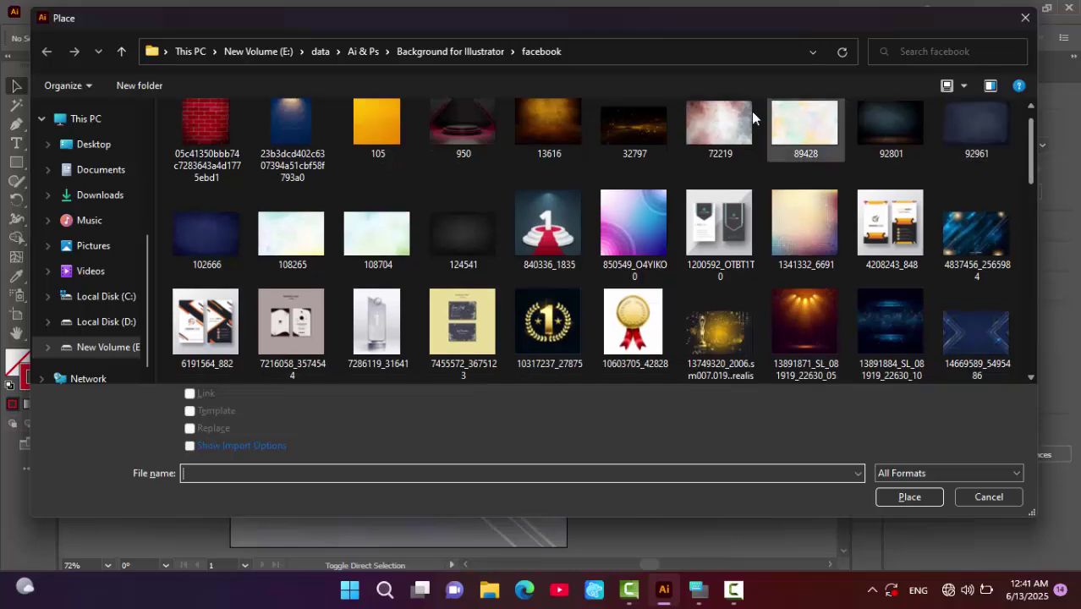
click(634, 127)
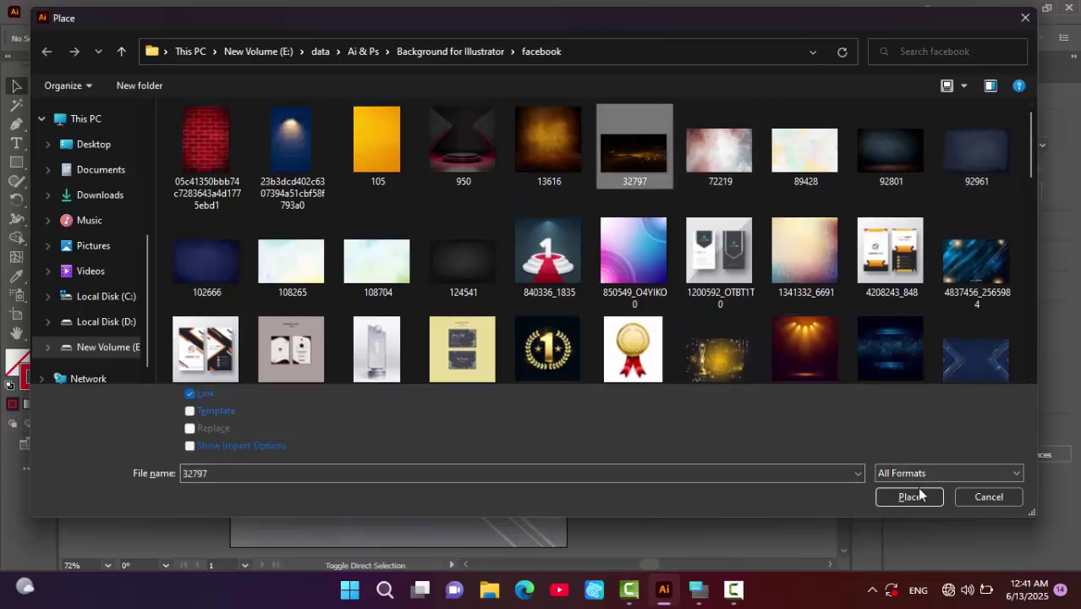
click(914, 499)
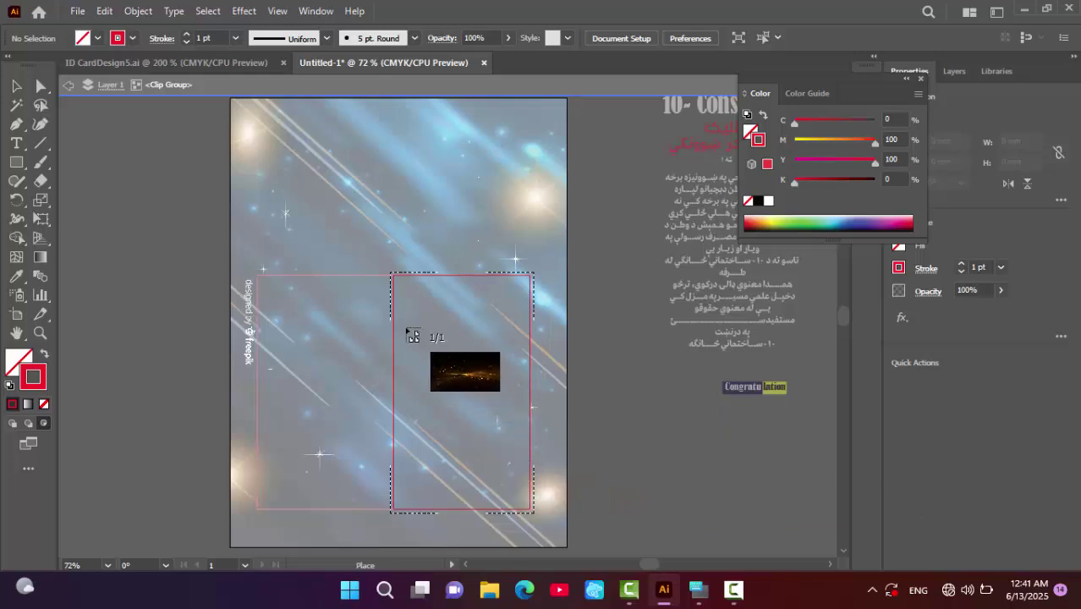
- Place the photo, rotate it 270° upright and scale it to fill the right frame
click(528, 421)
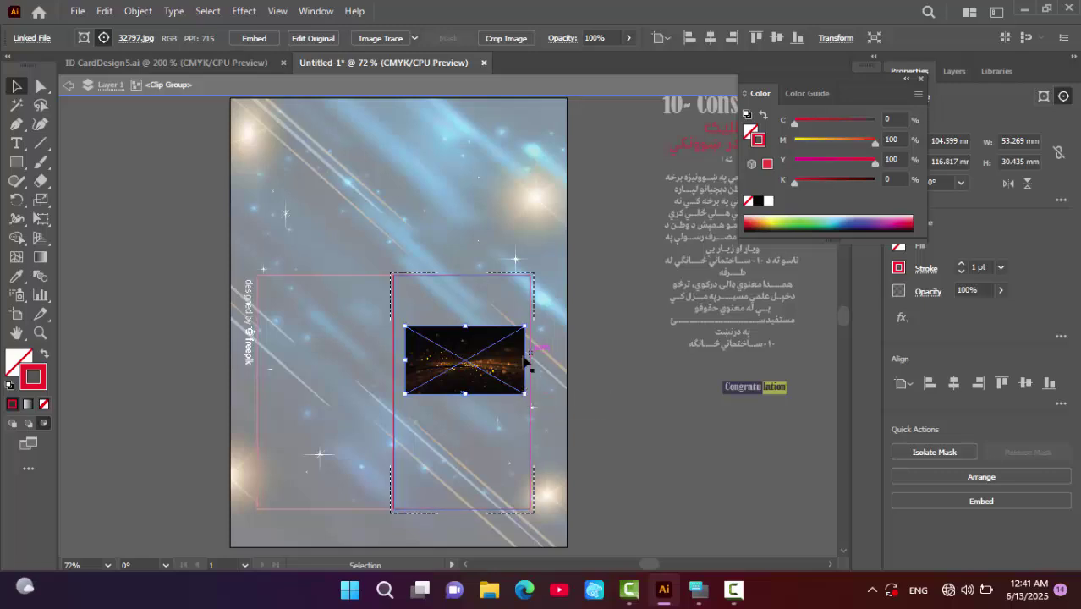
drag(536, 374, 471, 469)
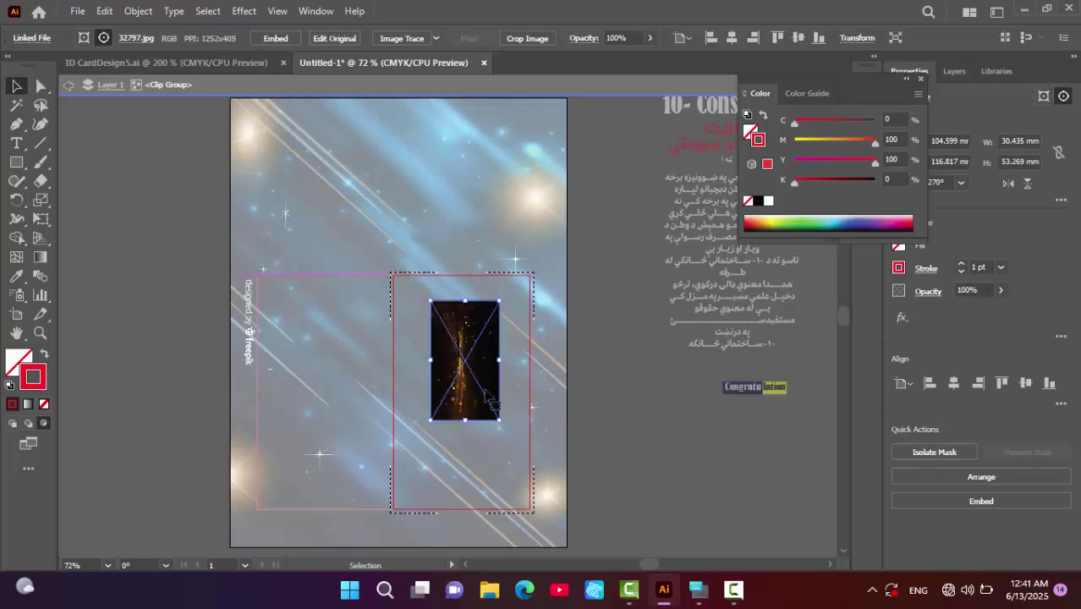
drag(495, 374, 403, 347)
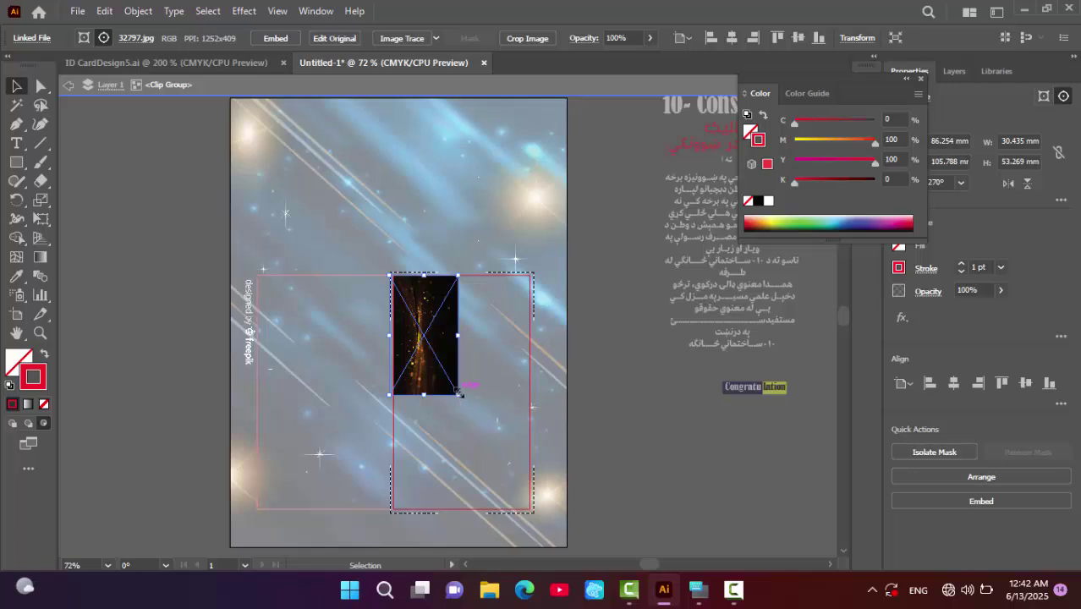
drag(457, 394, 533, 512)
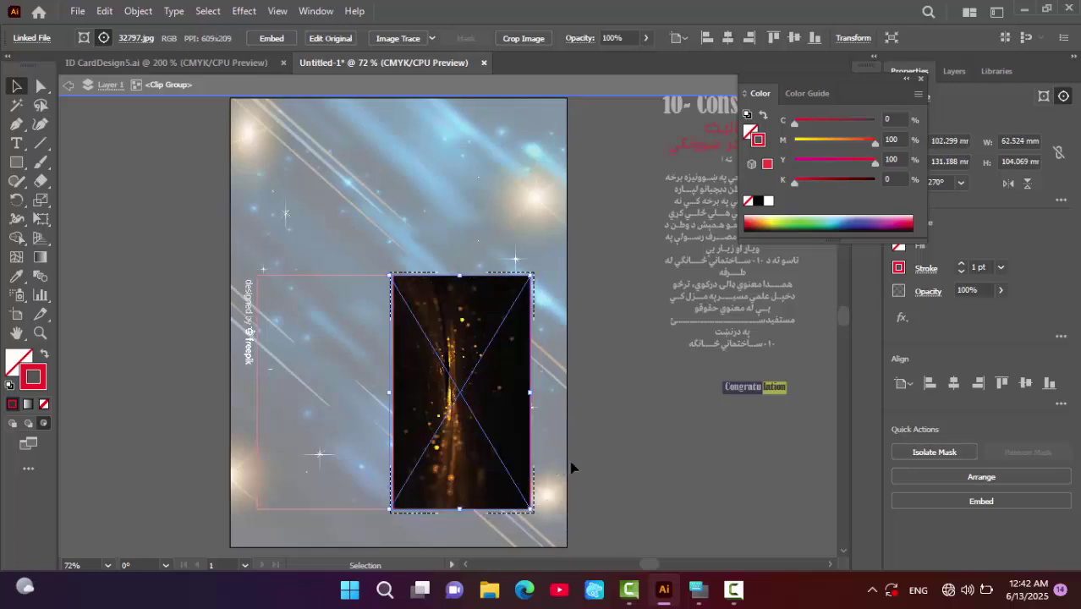
click(637, 475)
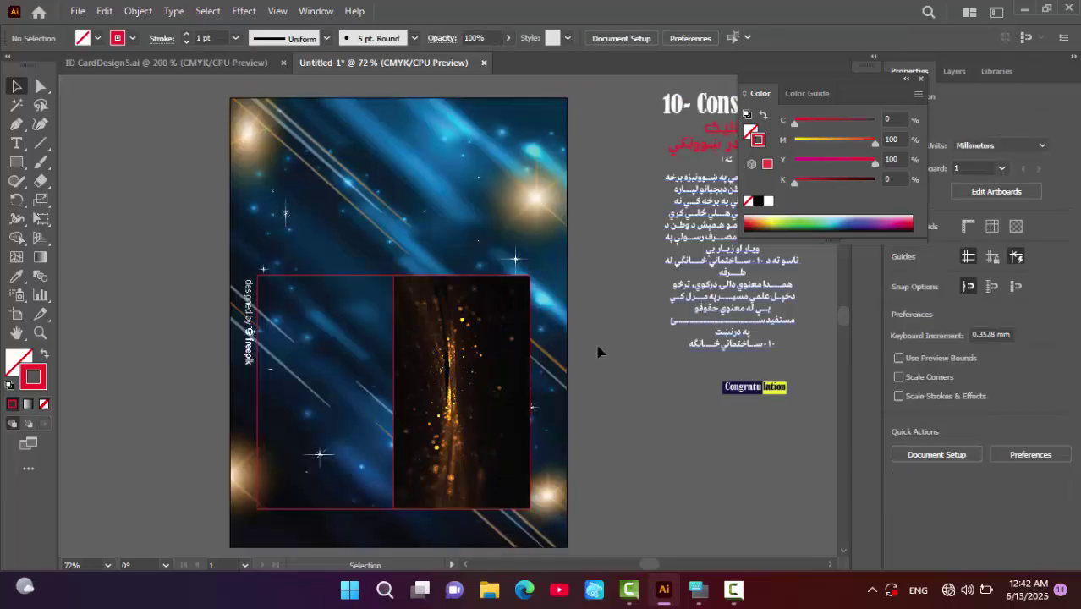
drag(710, 297, 438, 442)
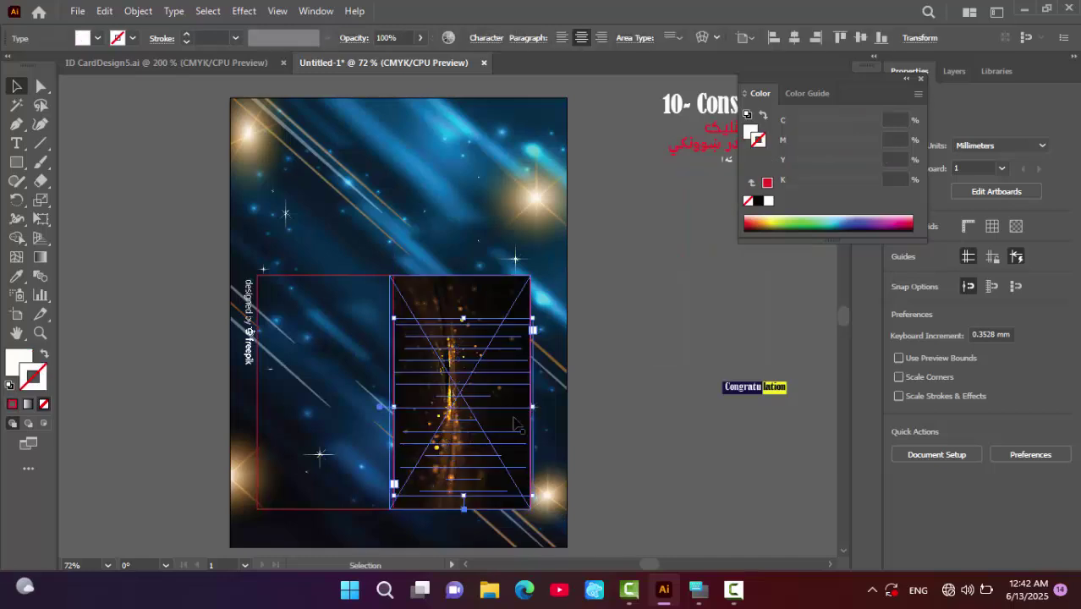
- Bring the Pashto paragraph to front, narrow its box and nudge it down to Y 139.58 mm
right_click(466, 391)
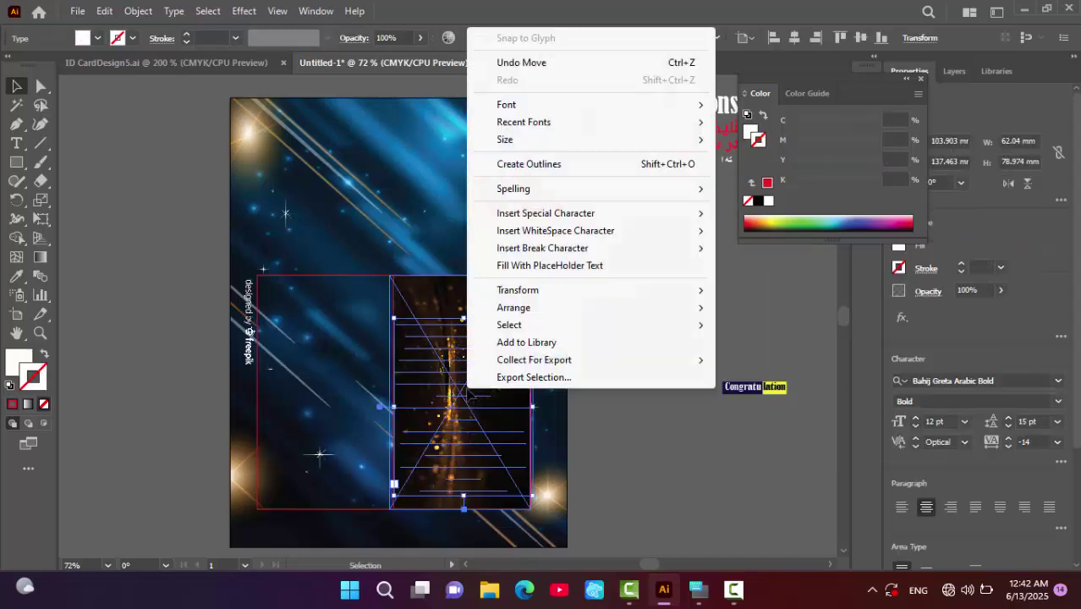
mouse_move(542, 311)
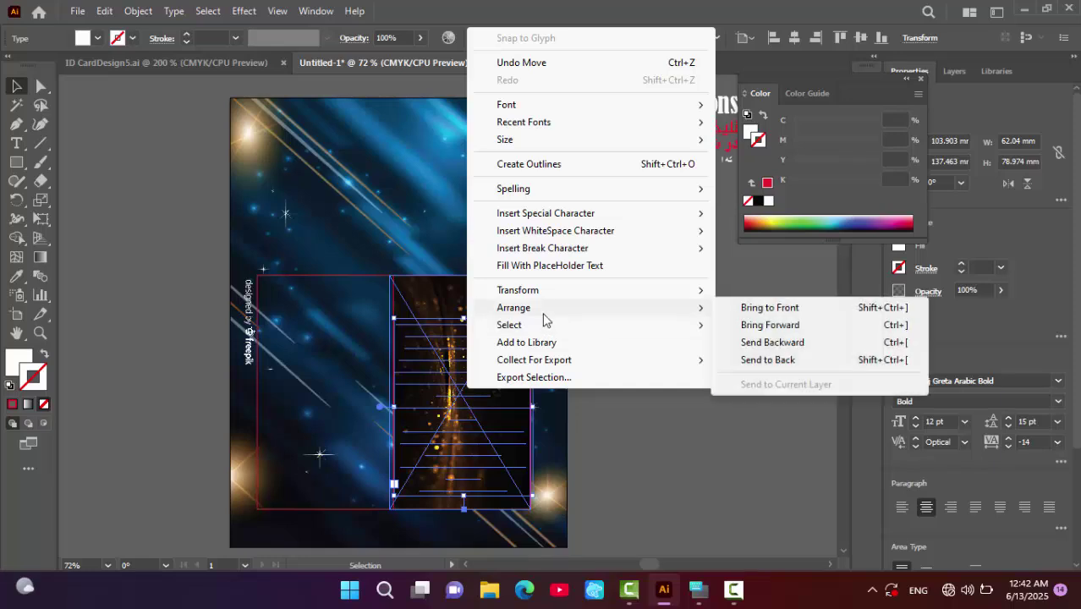
click(753, 309)
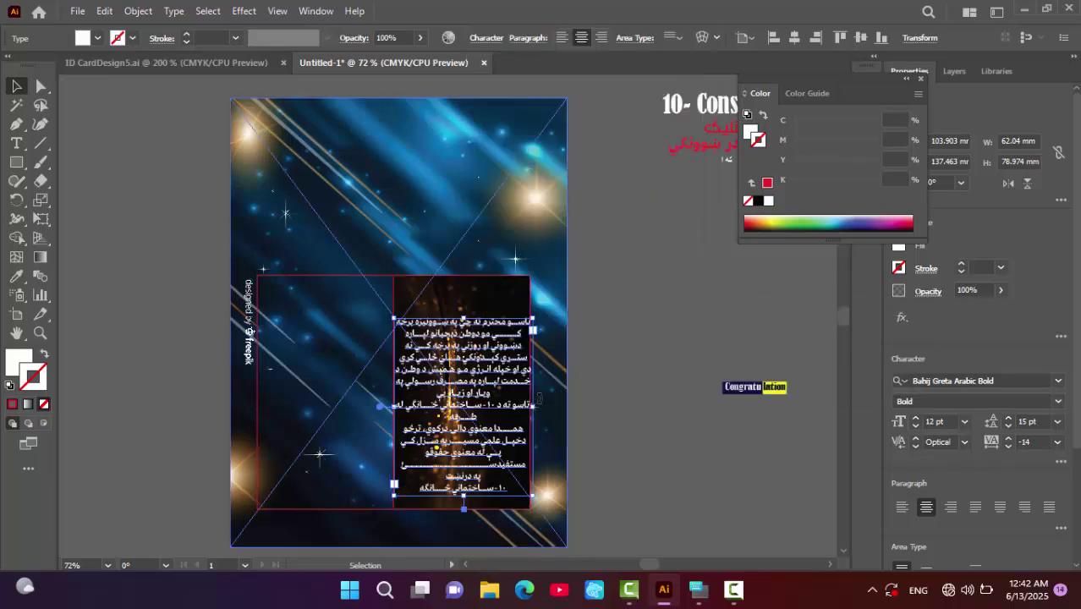
drag(533, 406, 525, 406)
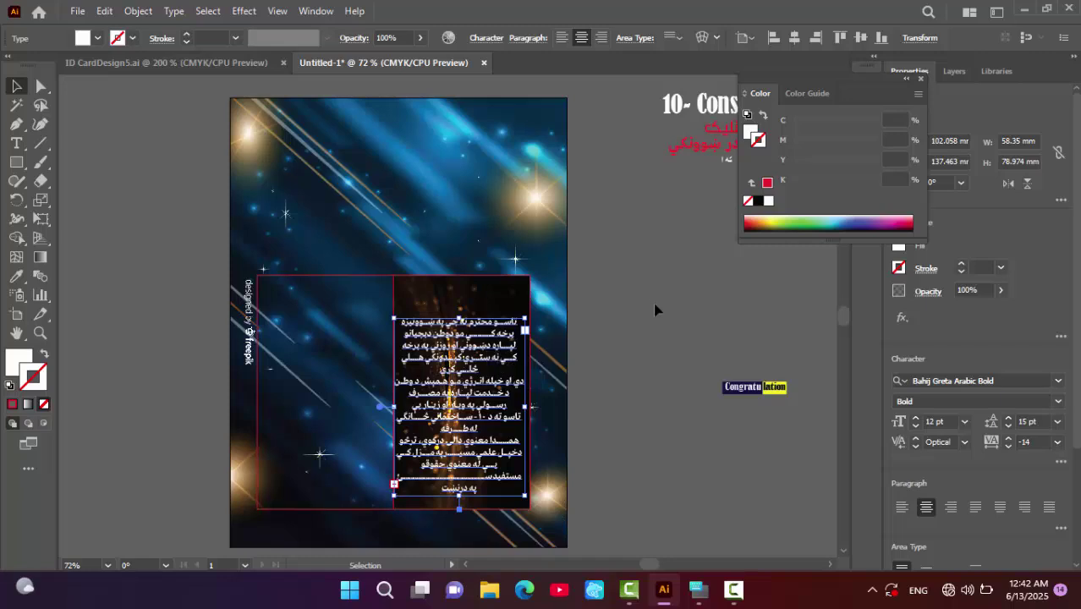
key(Down)
key(Down)
key(Down)
key(Down)
key(Down)
key(Down)
key(Down)
key(Down)
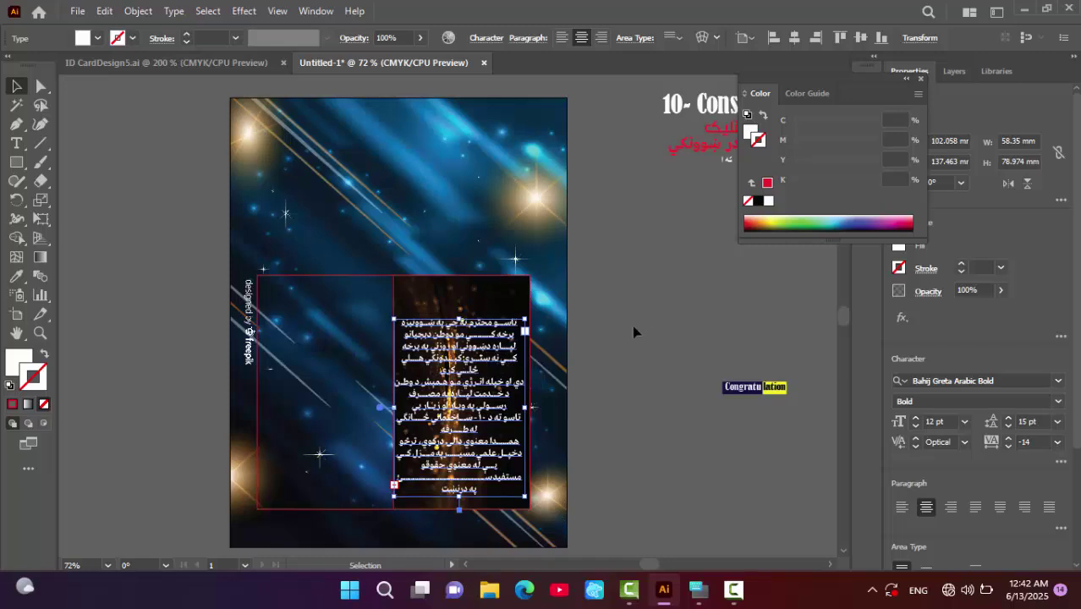
key(Down)
key(Down)
key(Down)
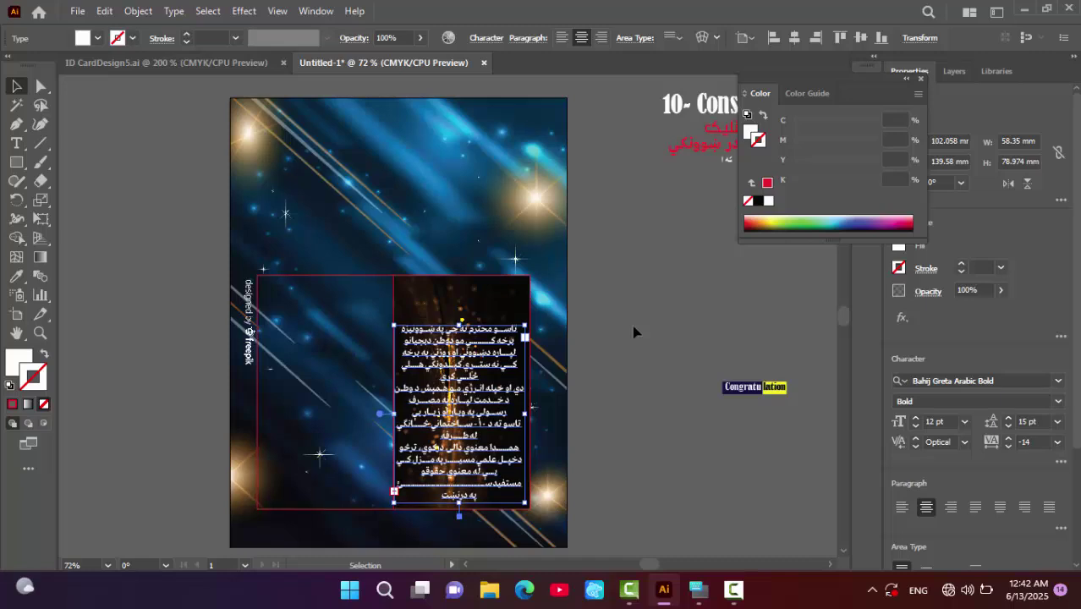
click(634, 332)
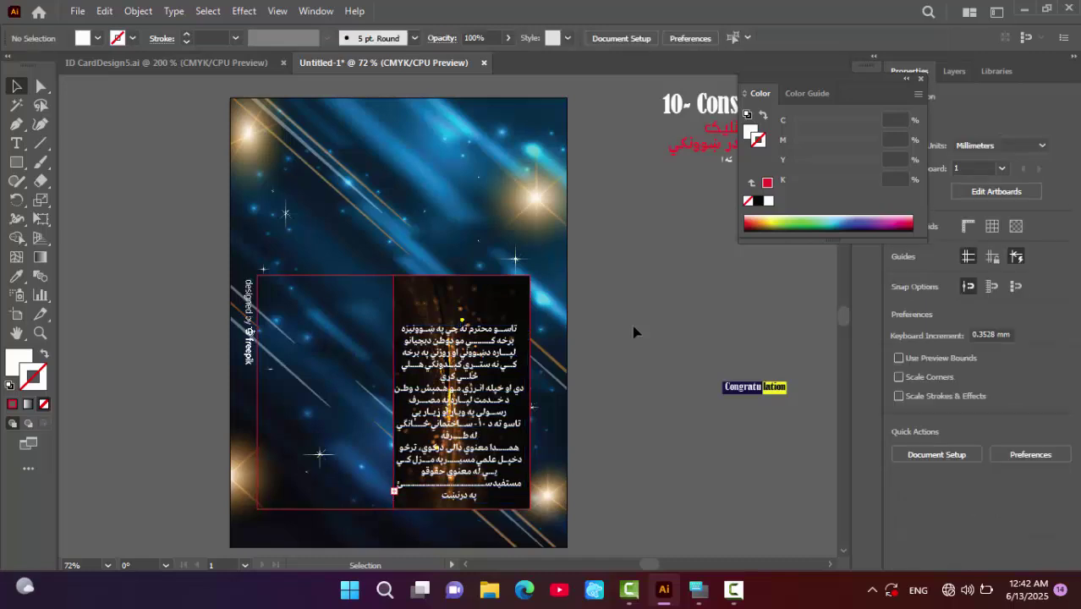
click(921, 79)
- Select both panels and stretch them taller and wider to 129.68 mm
click(435, 300)
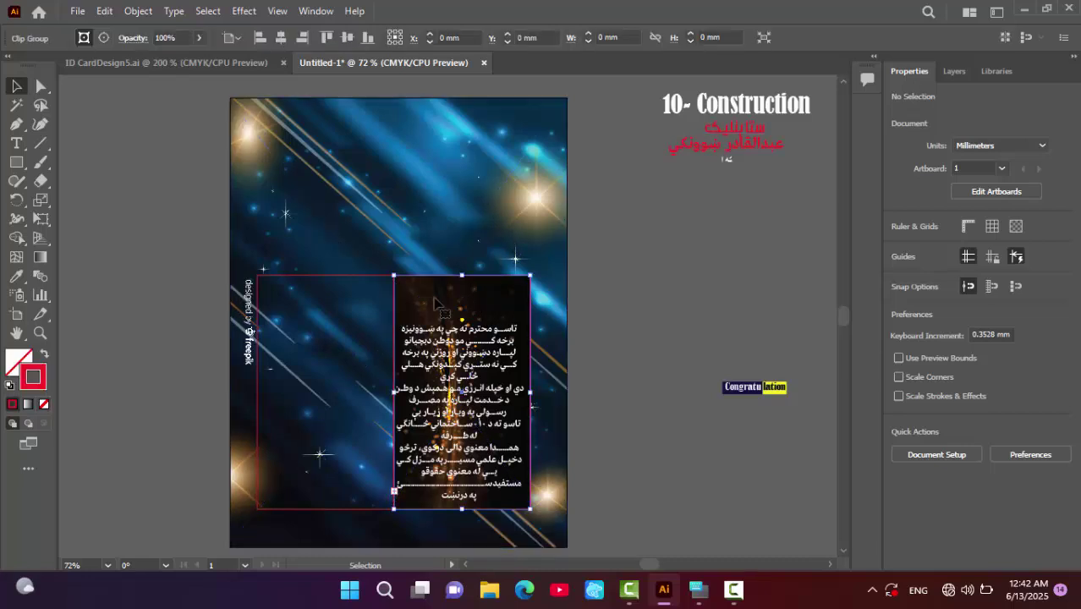
shift+click(353, 306)
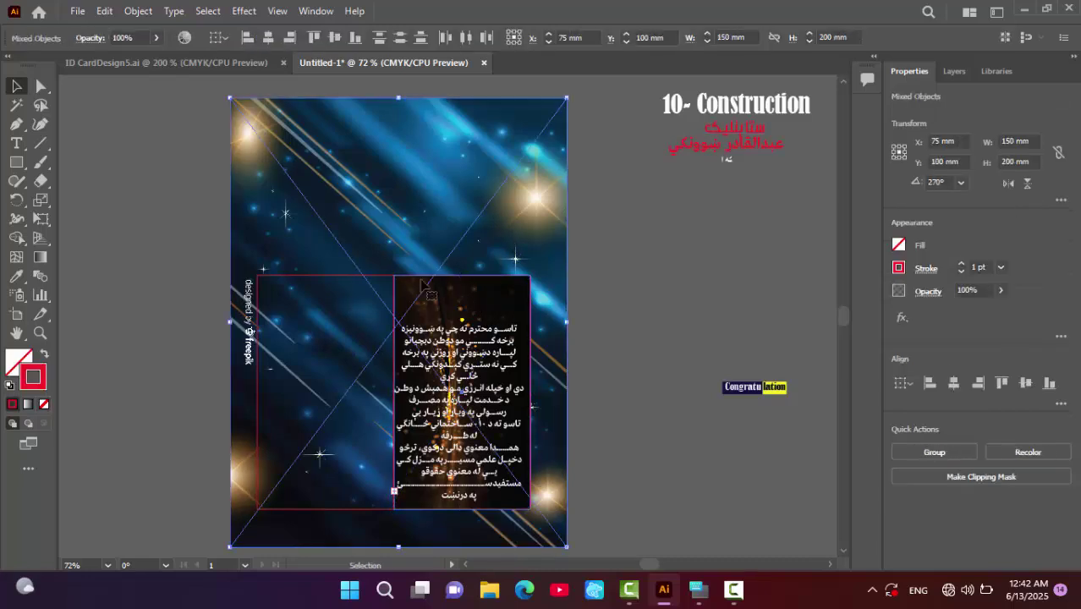
click(613, 269)
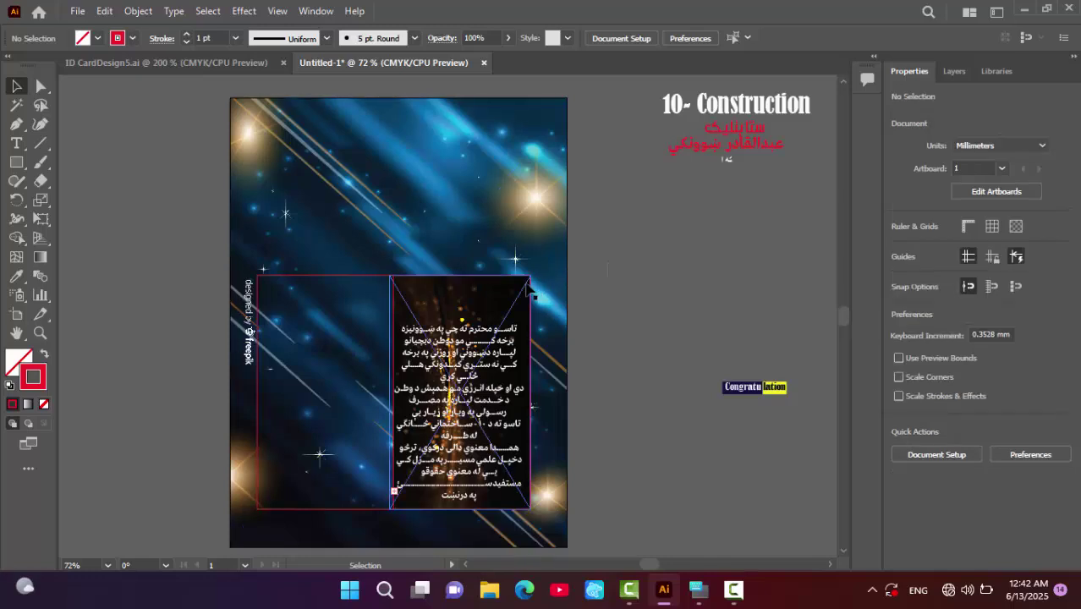
click(372, 277)
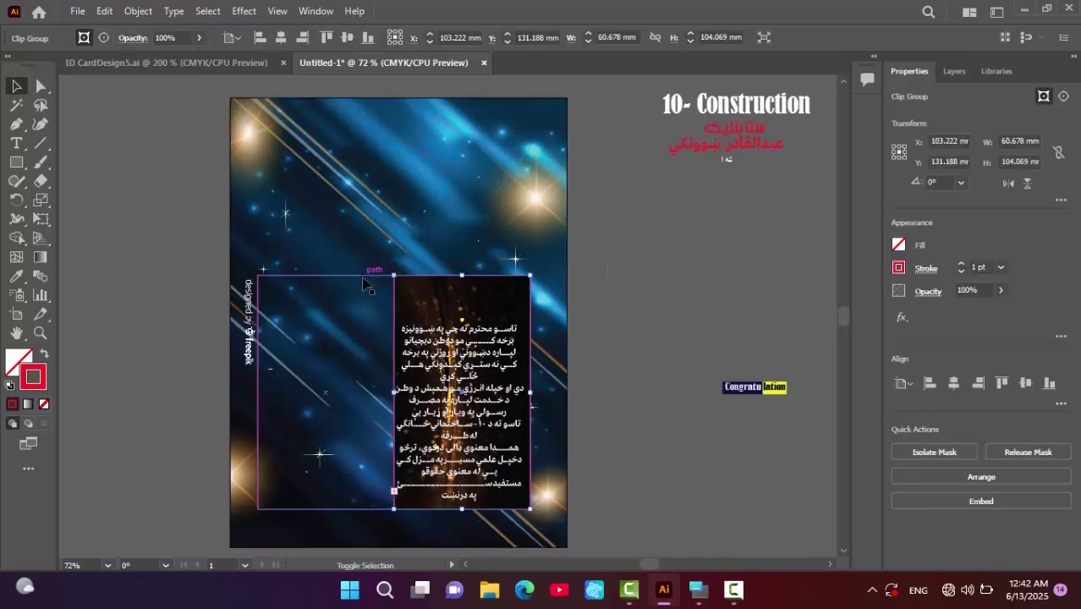
shift+click(372, 277)
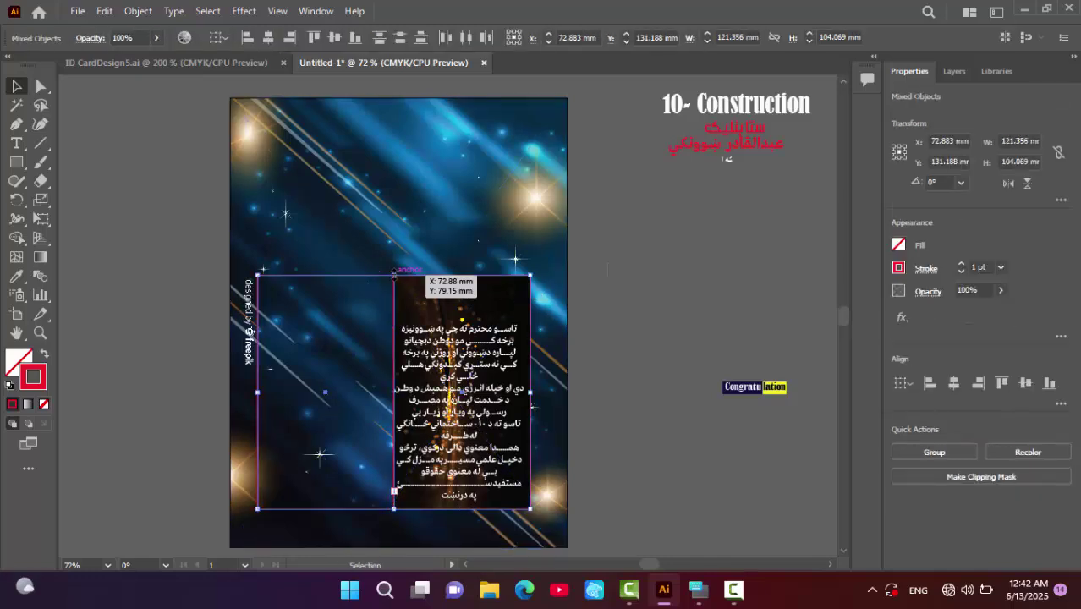
drag(393, 276, 399, 240)
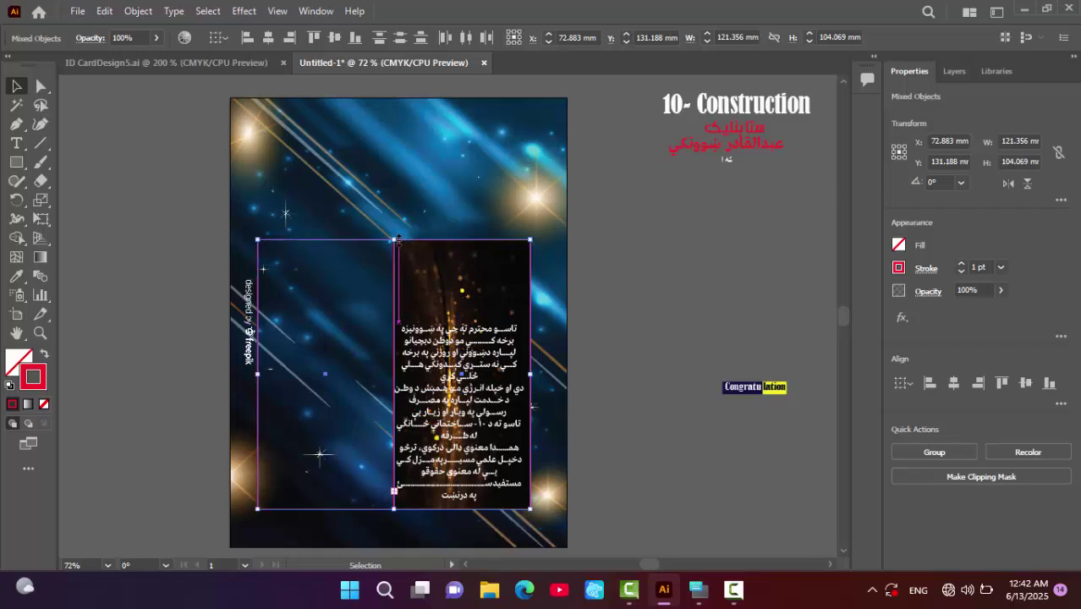
drag(258, 373, 240, 370)
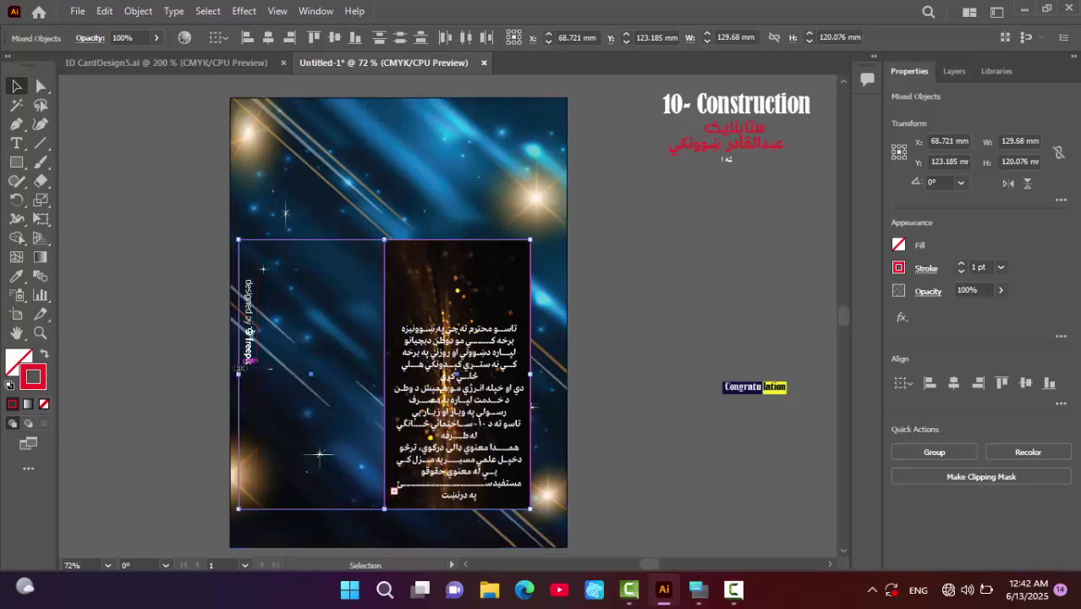
- Nudge both panels right and shift the Pashto paragraph right to X 107.703 mm
key(Right)
key(Right)
key(Right)
key(Right)
key(Right)
key(Right)
key(Right)
key(Right)
key(Right)
key(Right)
key(Right)
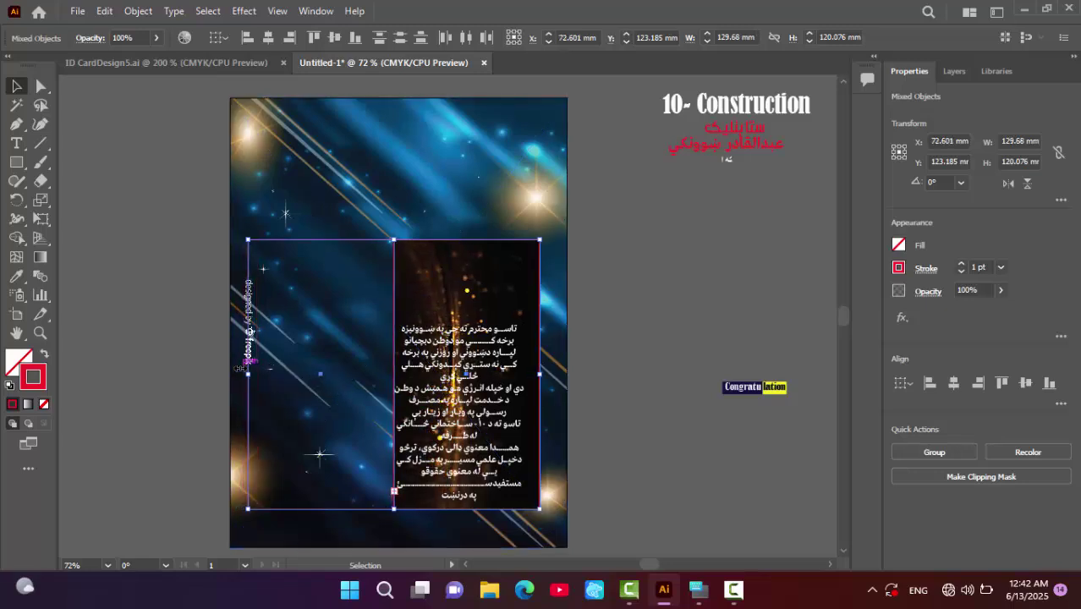
key(Right)
key(Right)
key(Right)
key(Right)
key(Right)
key(Right)
key(Right)
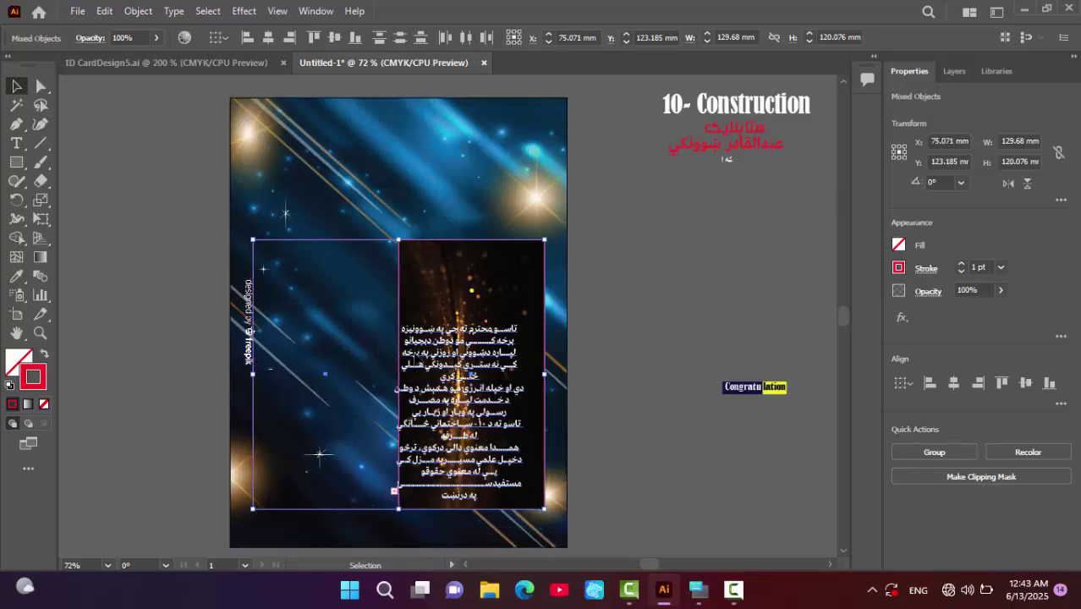
click(457, 406)
drag(461, 415, 473, 414)
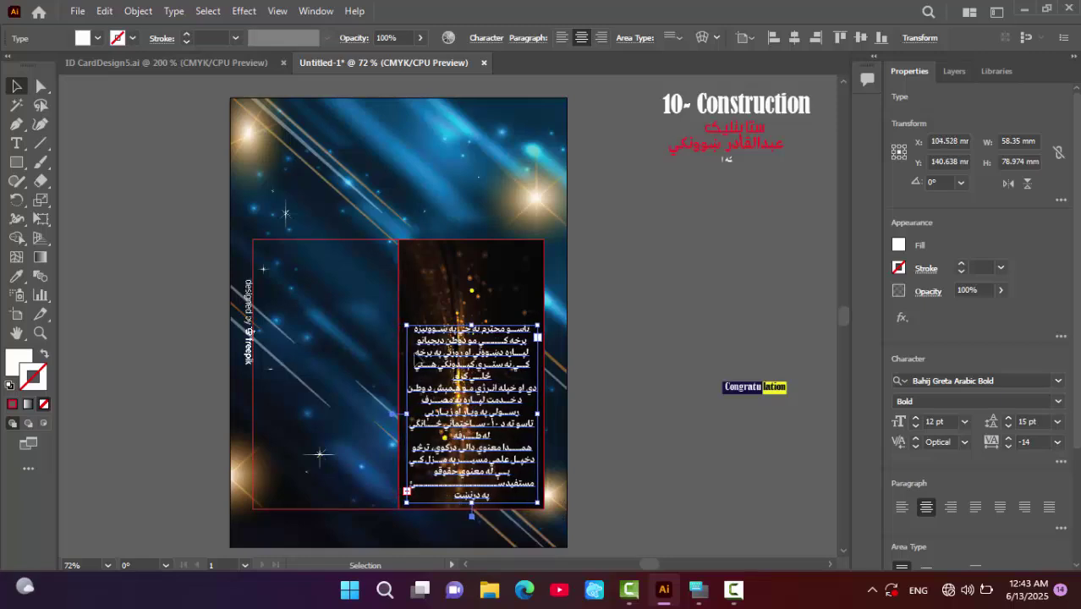
- Drag the red Pashto heading to the top of the photo panel and bring it to front
click(682, 313)
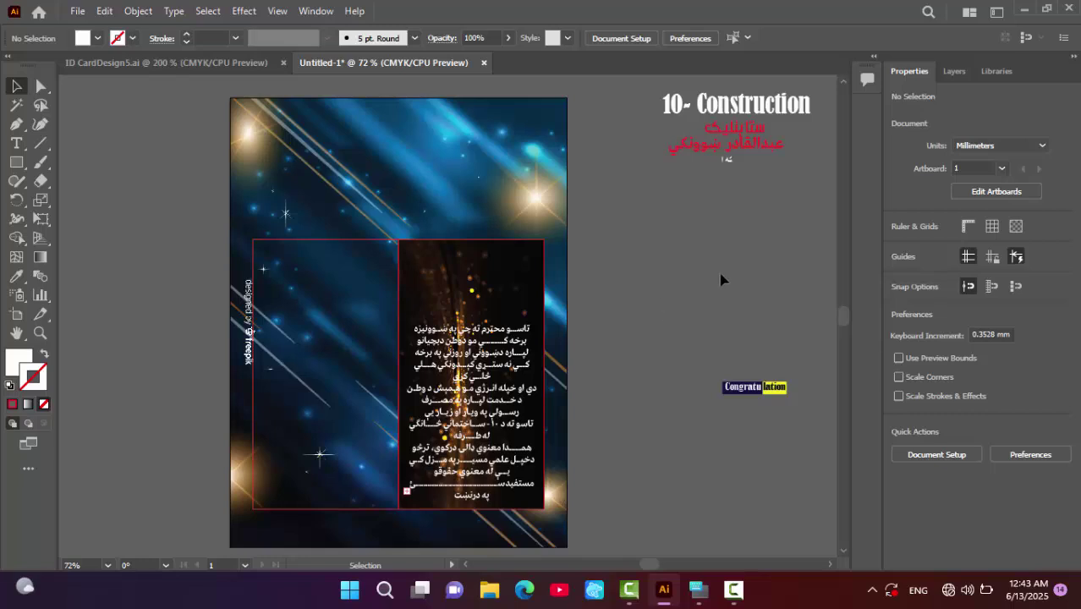
drag(734, 138, 481, 262)
right_click(494, 255)
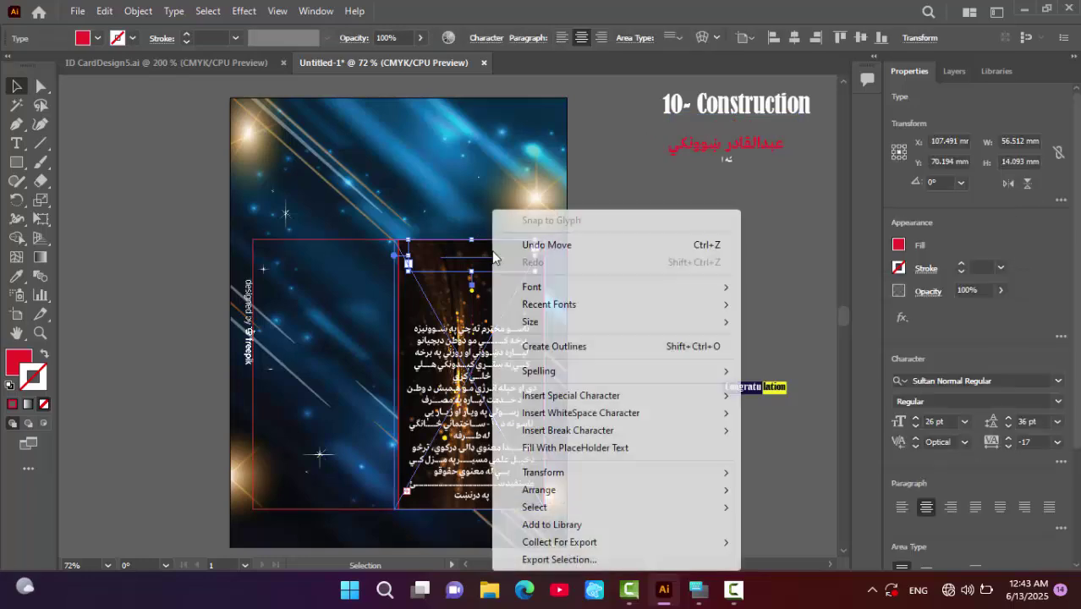
mouse_move(574, 481)
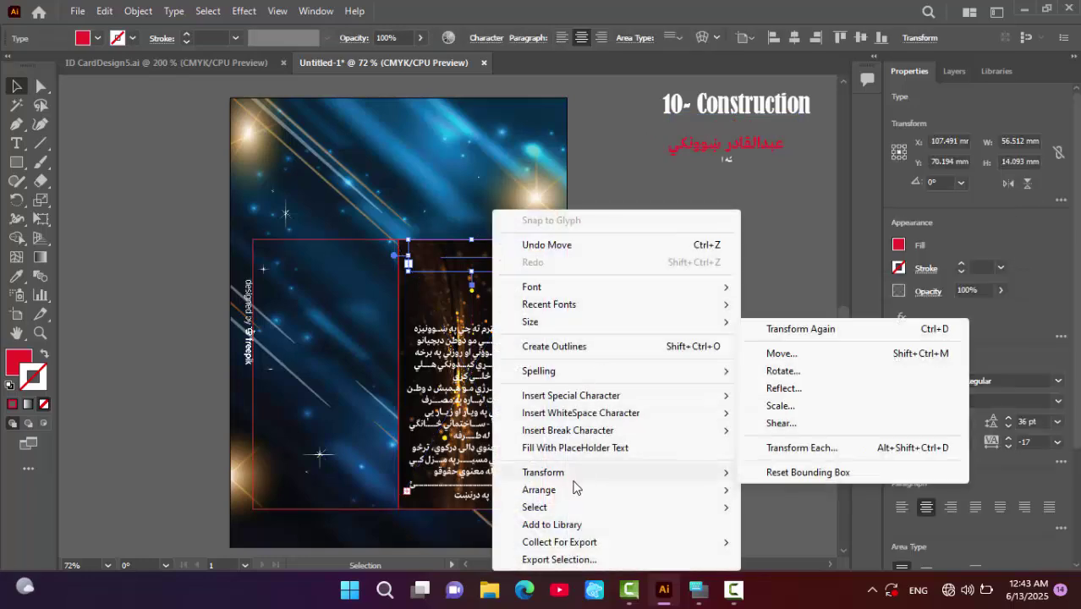
click(766, 491)
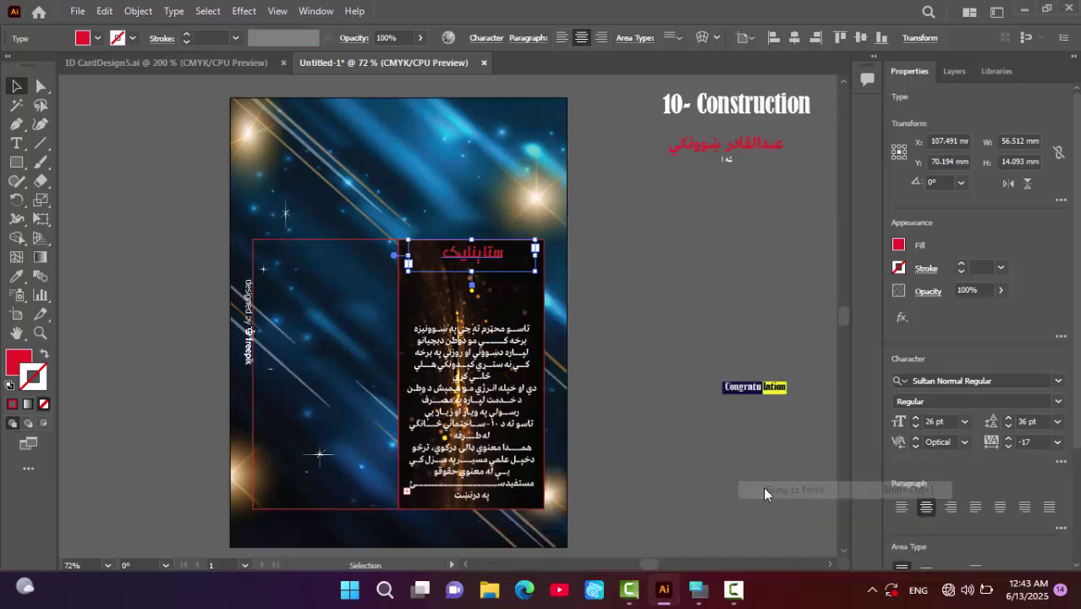
click(690, 189)
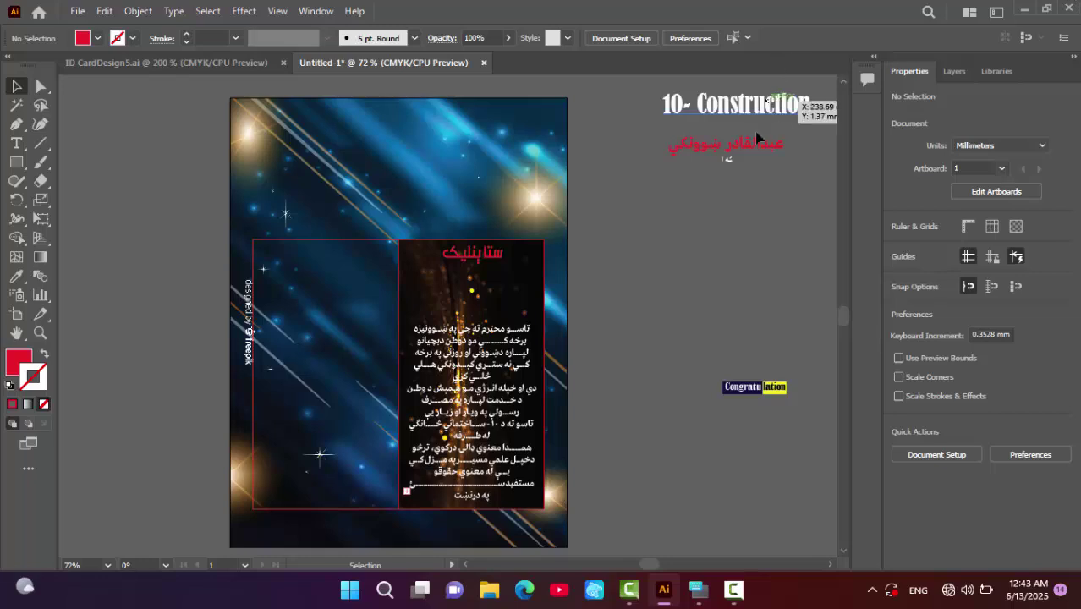
- Move the word به onto the card above the paragraph and bring it to front
click(727, 165)
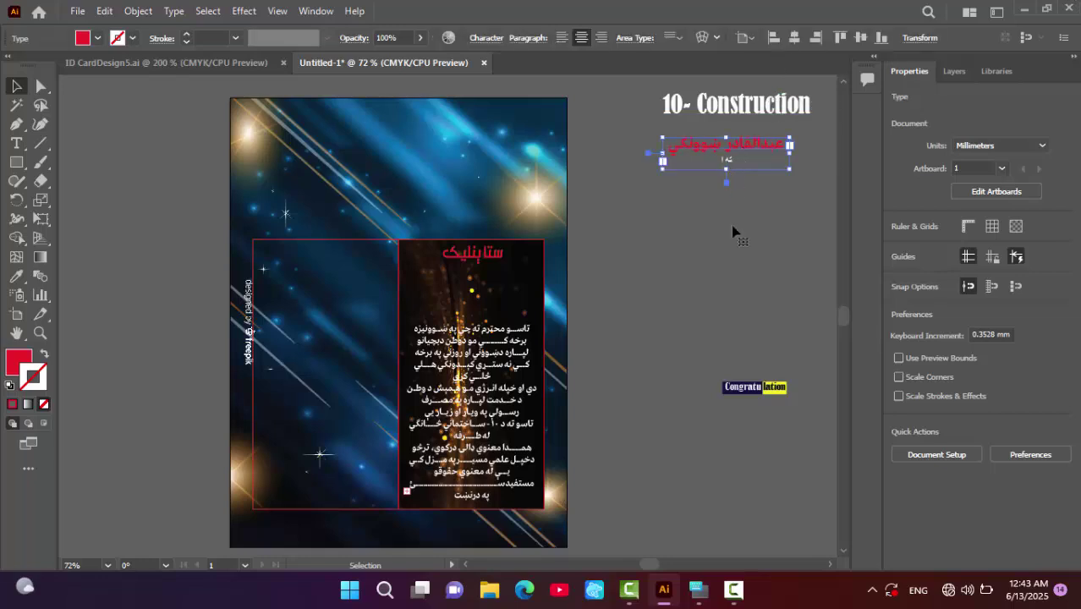
drag(752, 162, 745, 205)
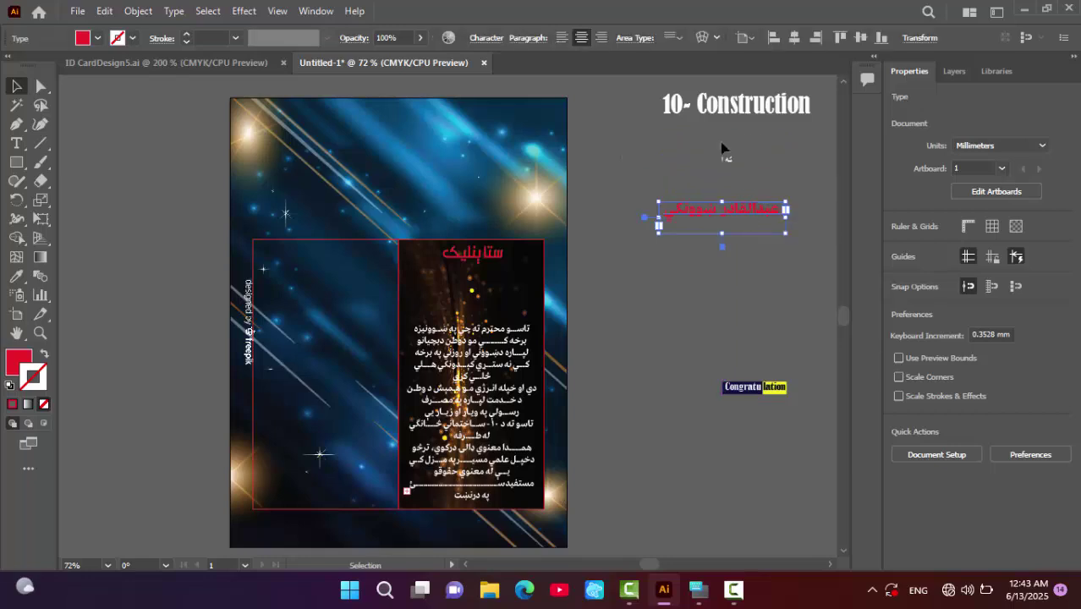
drag(724, 164, 488, 306)
right_click(472, 313)
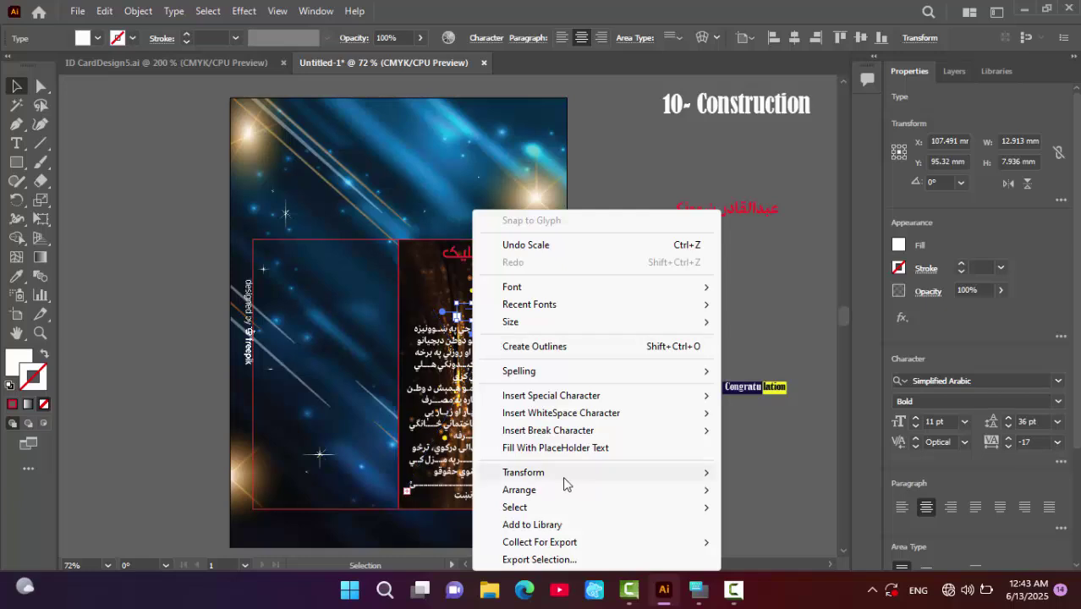
mouse_move(562, 490)
click(748, 490)
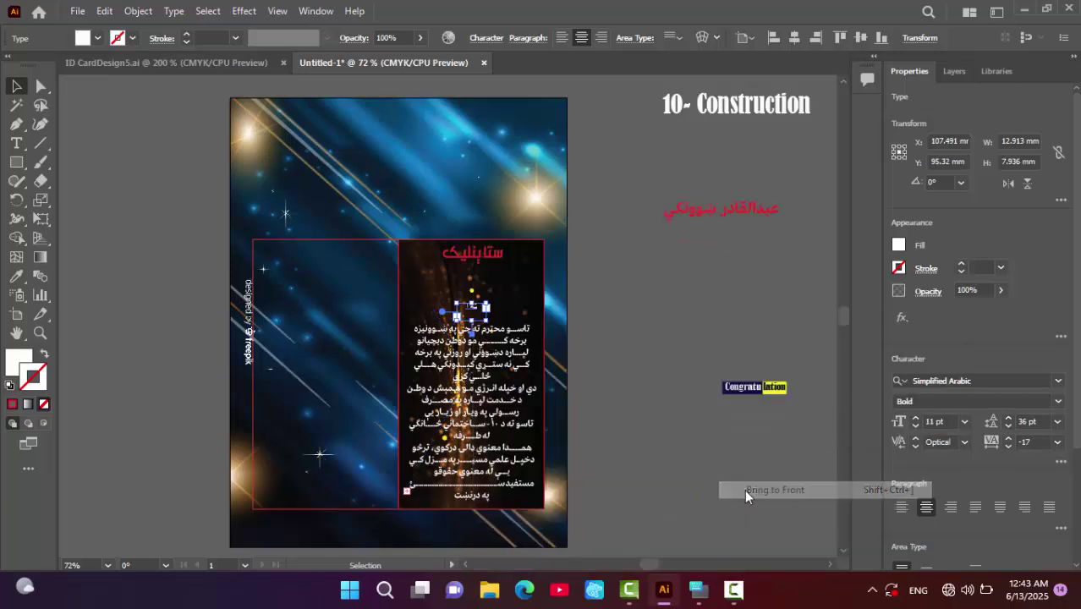
- Enlarge به to 19 pt, nudge it lower, and move the red name onto the card
click(915, 418)
click(915, 418)
click(916, 418)
click(916, 418)
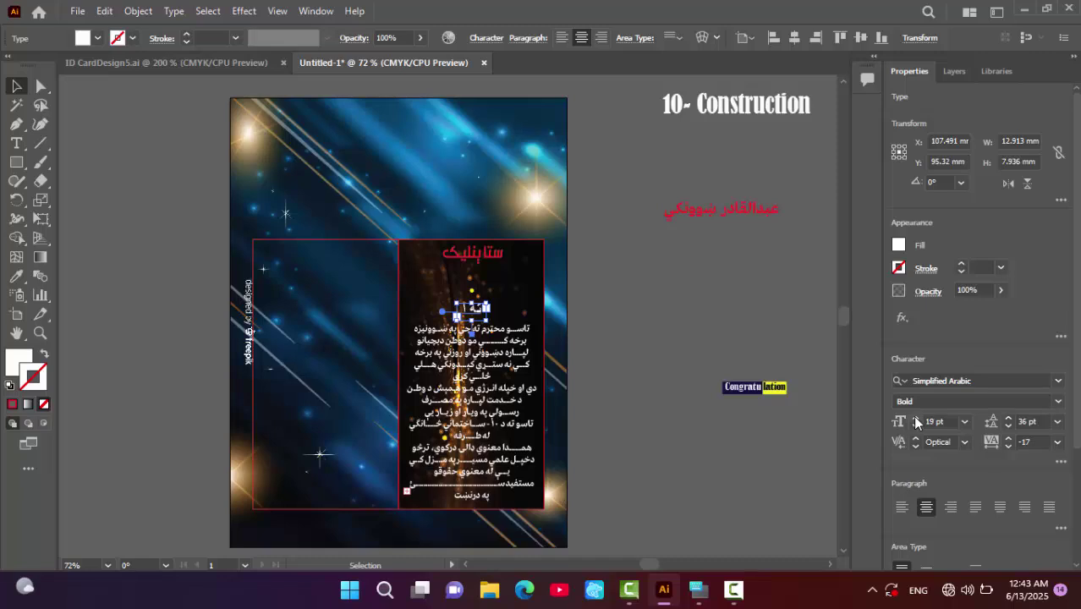
key(Down)
key(Down)
key(Down)
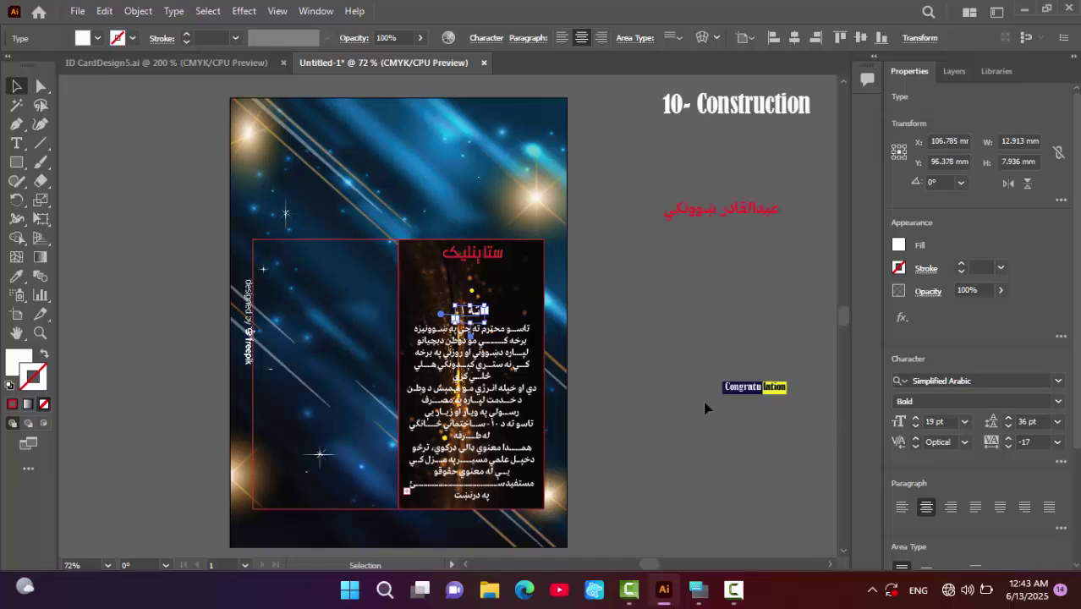
double_click(470, 311)
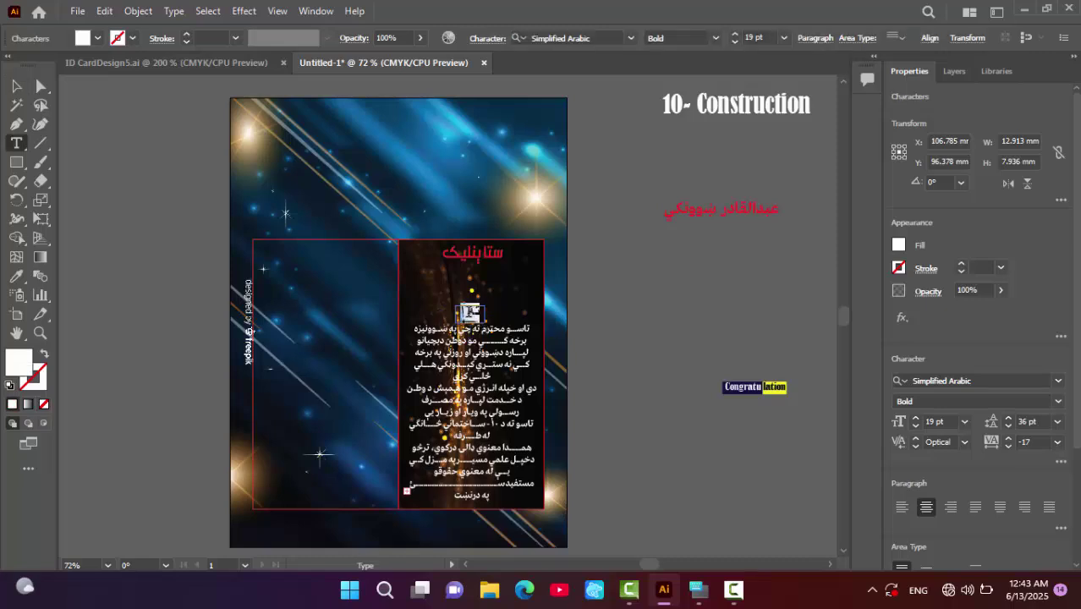
drag(465, 311, 460, 312)
click(463, 311)
click(17, 86)
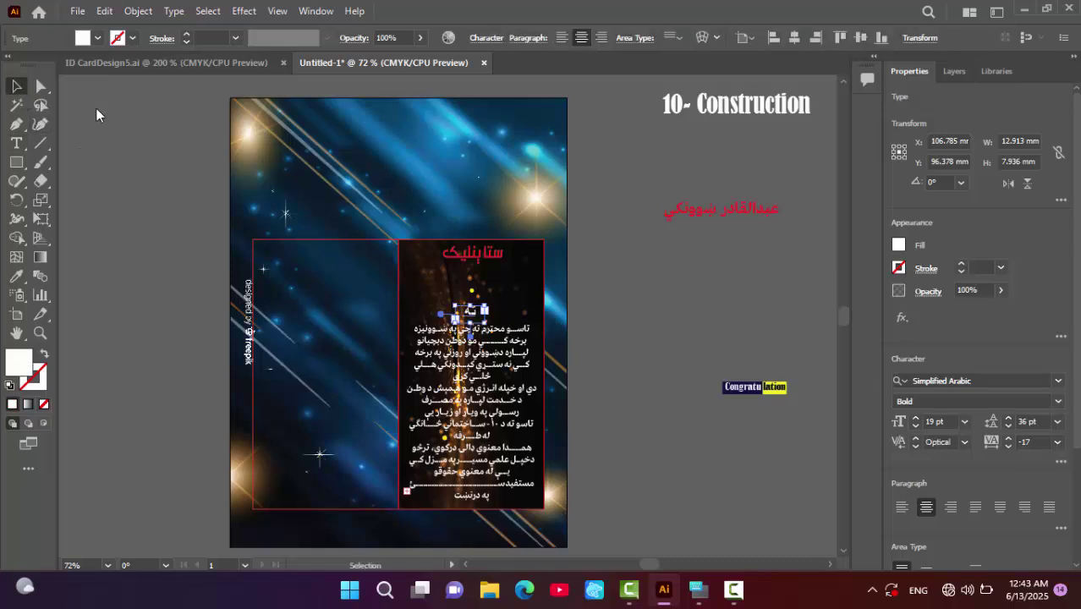
click(681, 373)
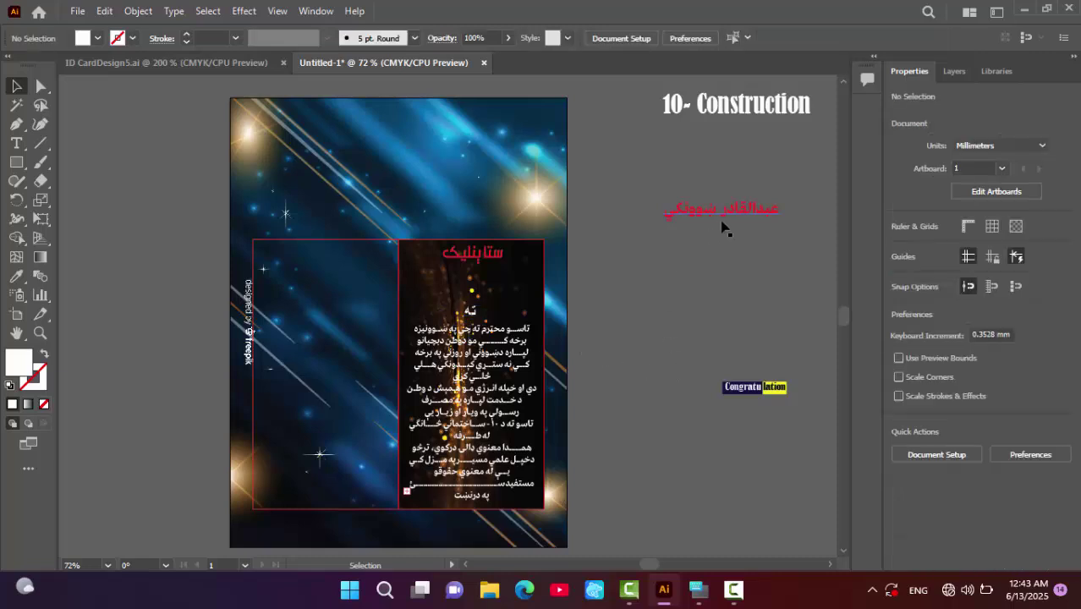
drag(722, 222, 471, 307)
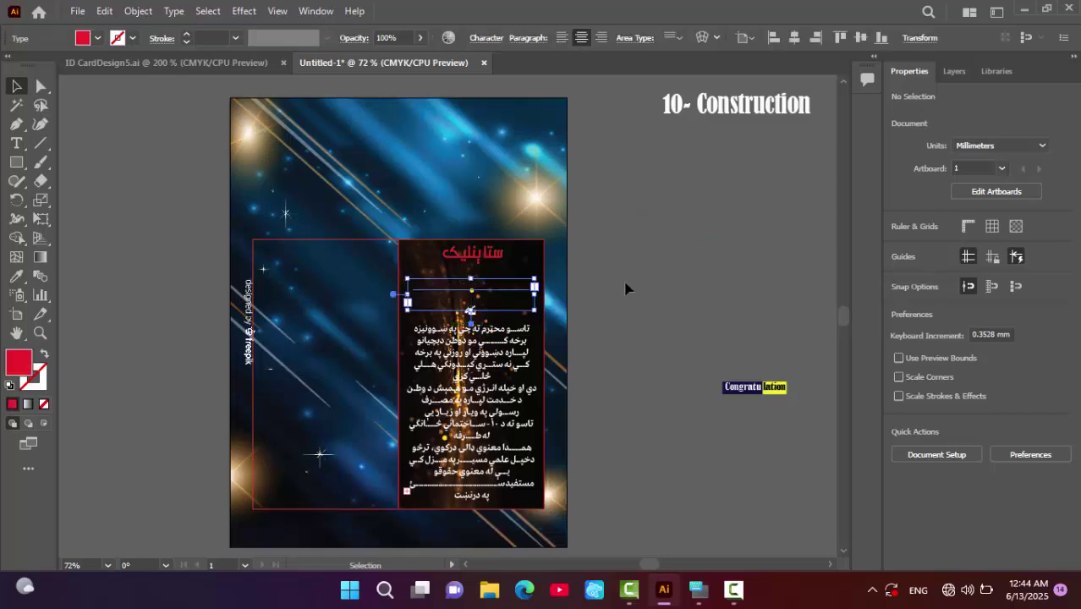
- Undo, then move the red name below the title and bring it to front
key(ctrl+z)
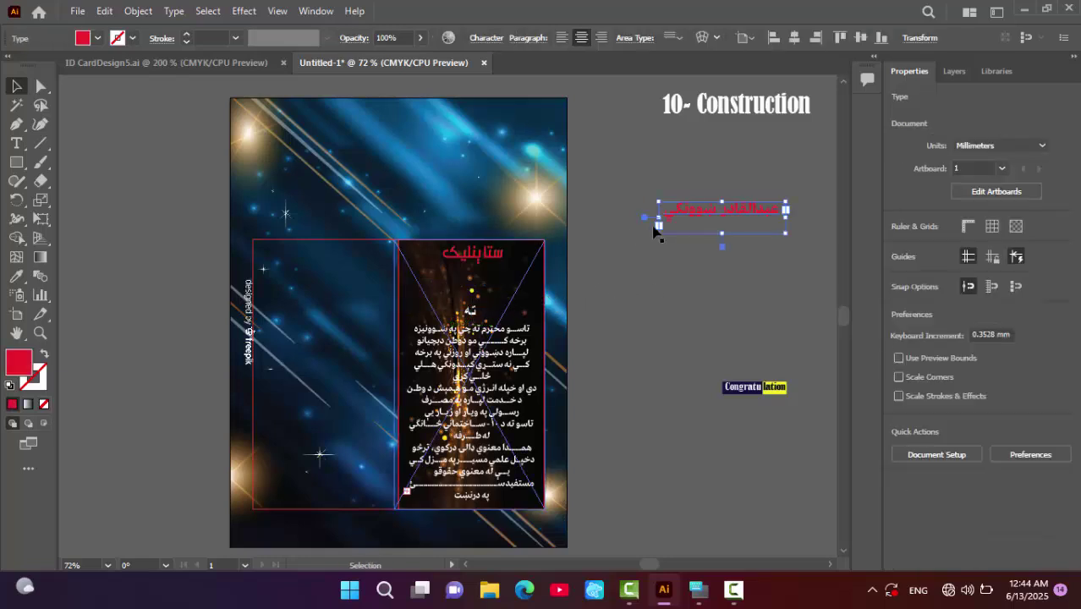
drag(738, 215, 485, 289)
right_click(467, 292)
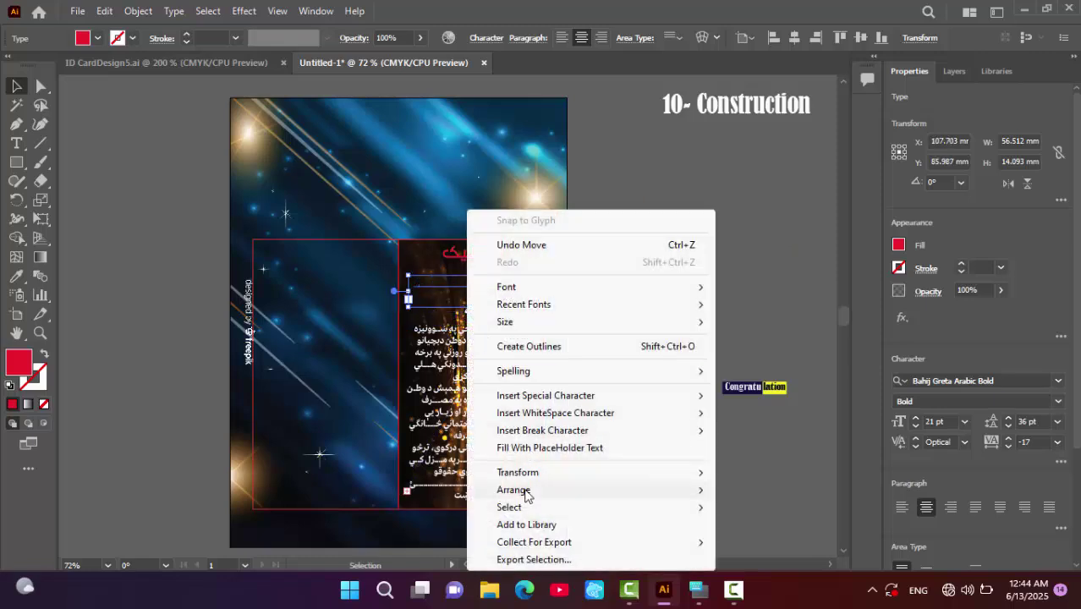
mouse_move(526, 493)
click(776, 493)
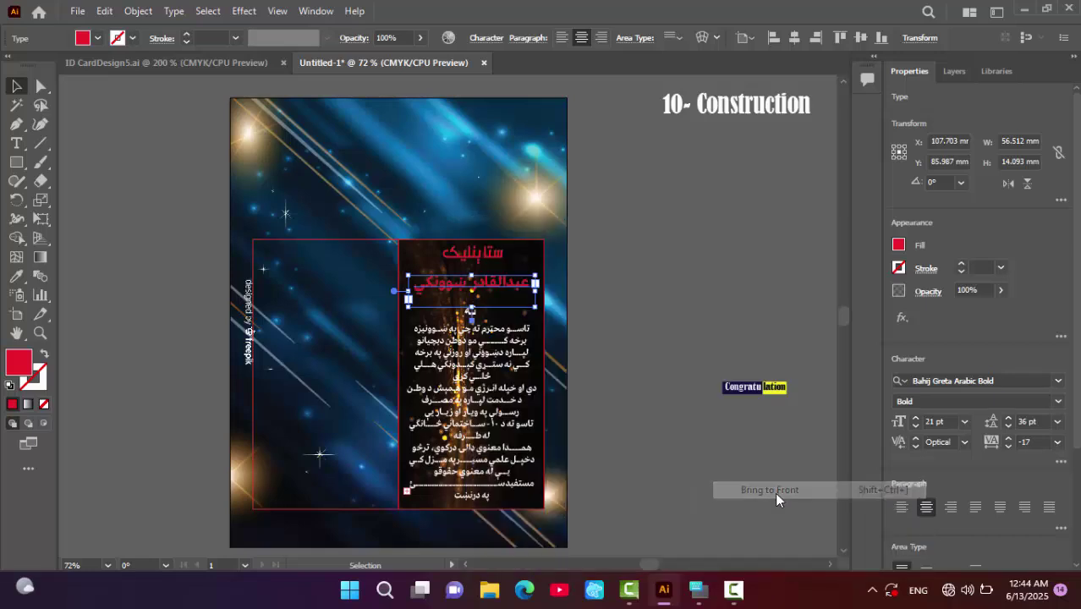
click(703, 253)
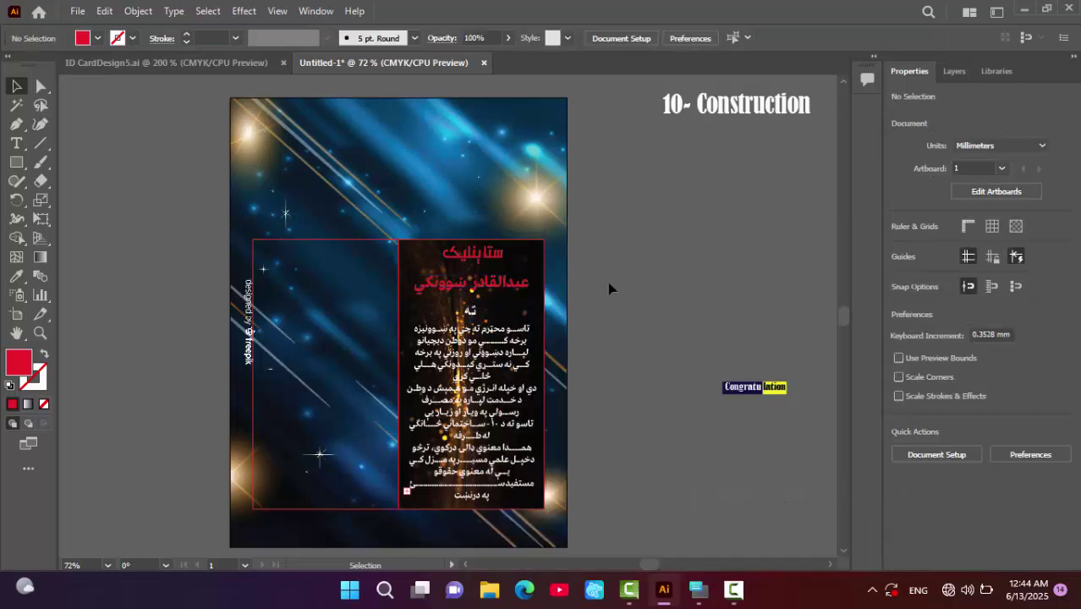
- Fine-tune the red name's position and trim its frame to 8.7 mm tall at Y 87.06 mm
drag(521, 288, 520, 291)
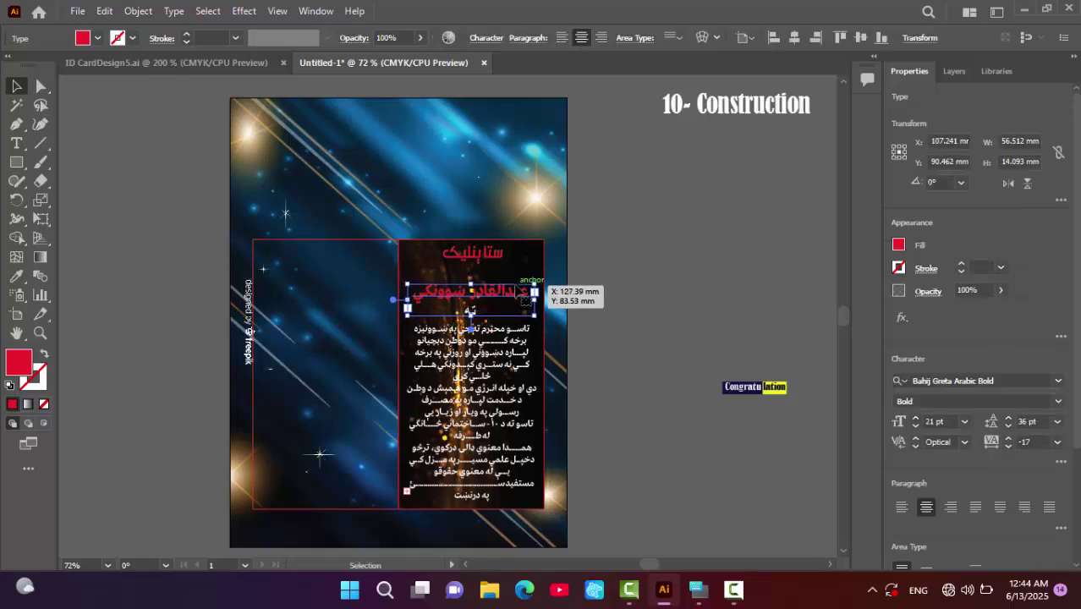
drag(519, 289, 519, 293)
click(603, 232)
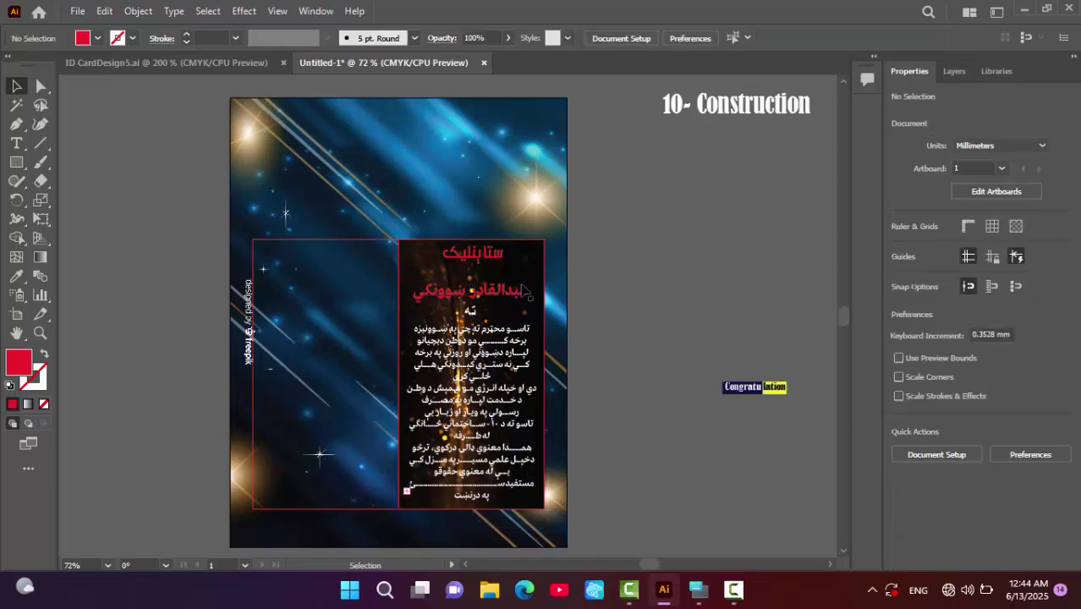
click(471, 311)
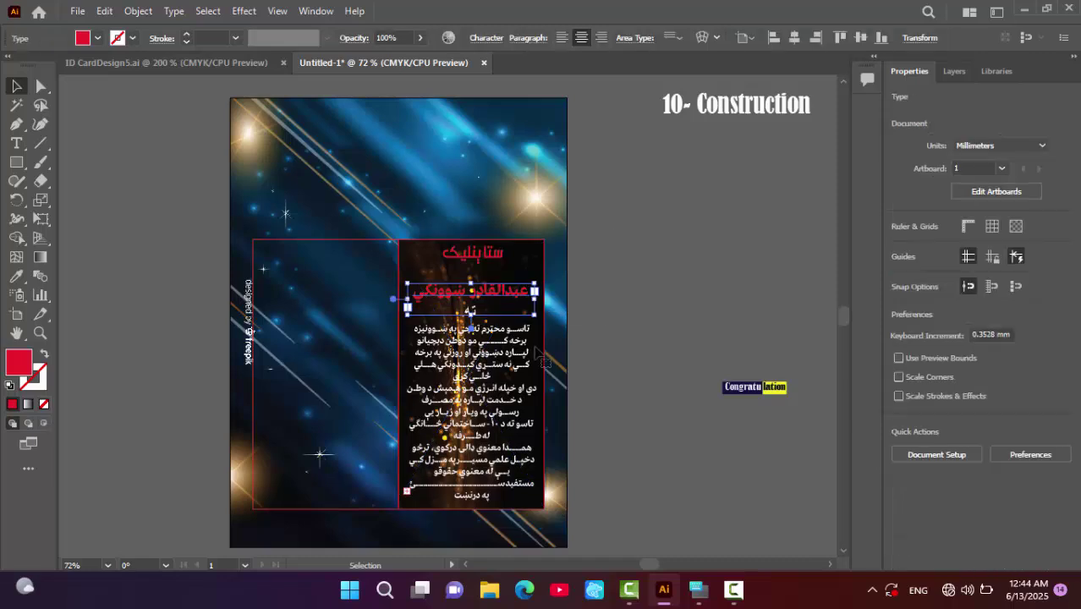
mouse_move(470, 311)
mouse_down()
mouse_move(481, 327)
mouse_move(480, 304)
mouse_up()
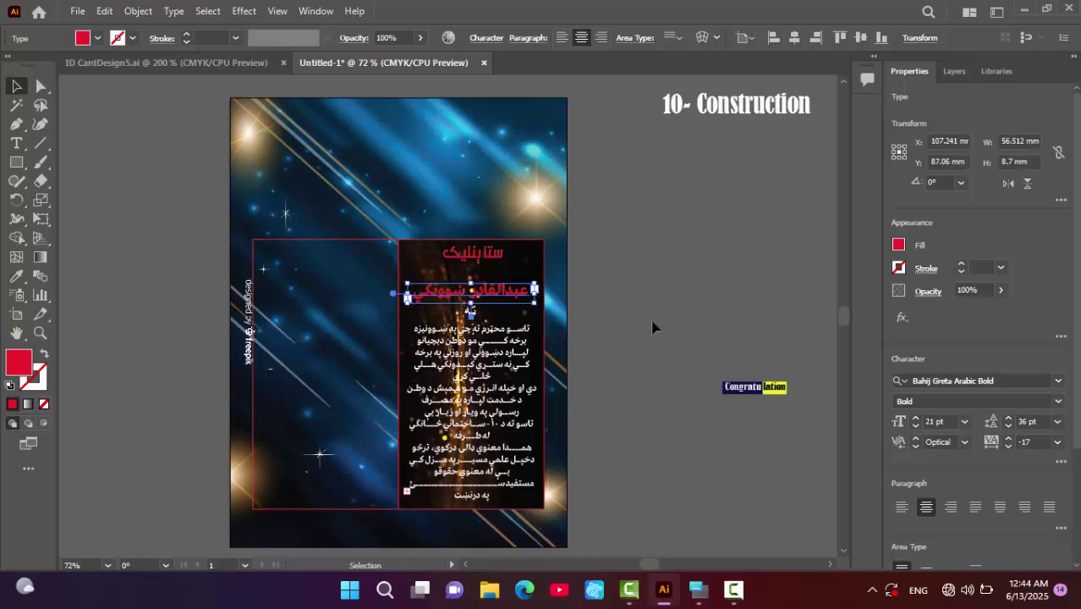
- Shift the Pashto paragraph and the red name line slightly lower on the card
click(480, 304)
click(475, 311)
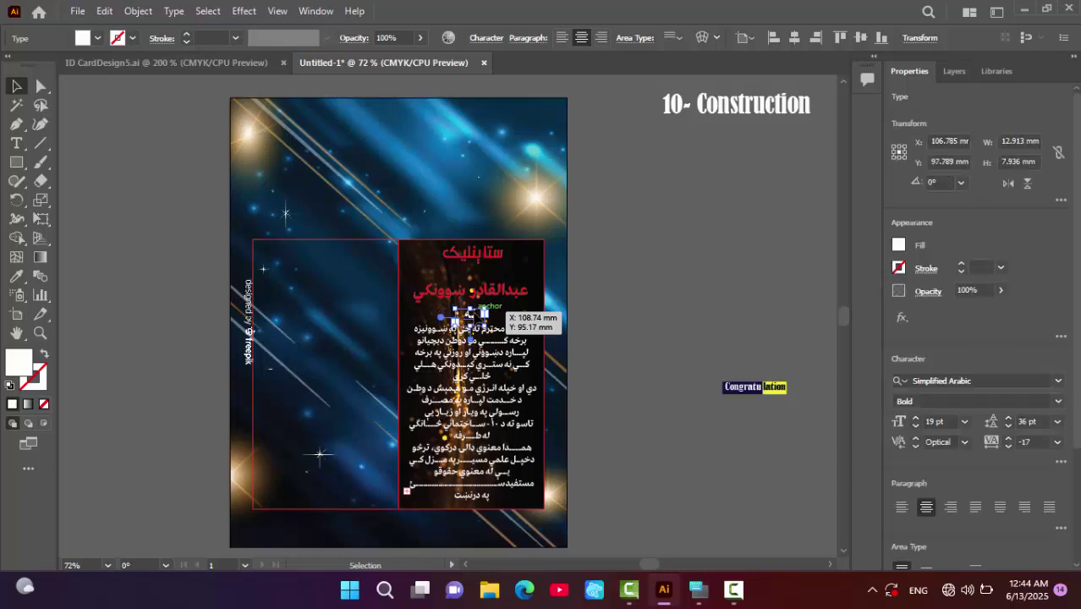
click(660, 285)
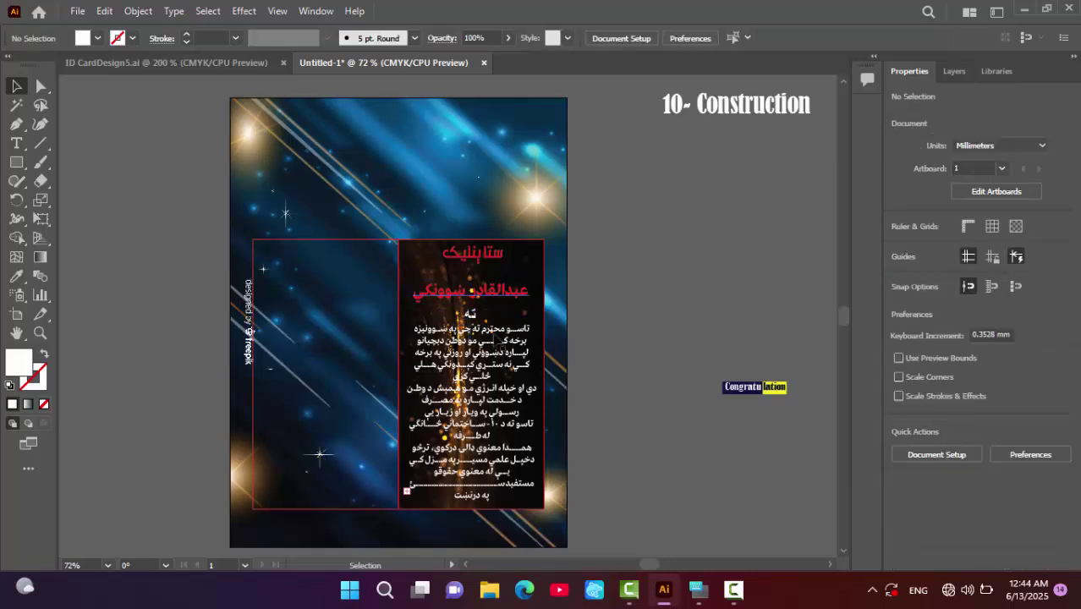
click(474, 381)
drag(511, 341, 511, 344)
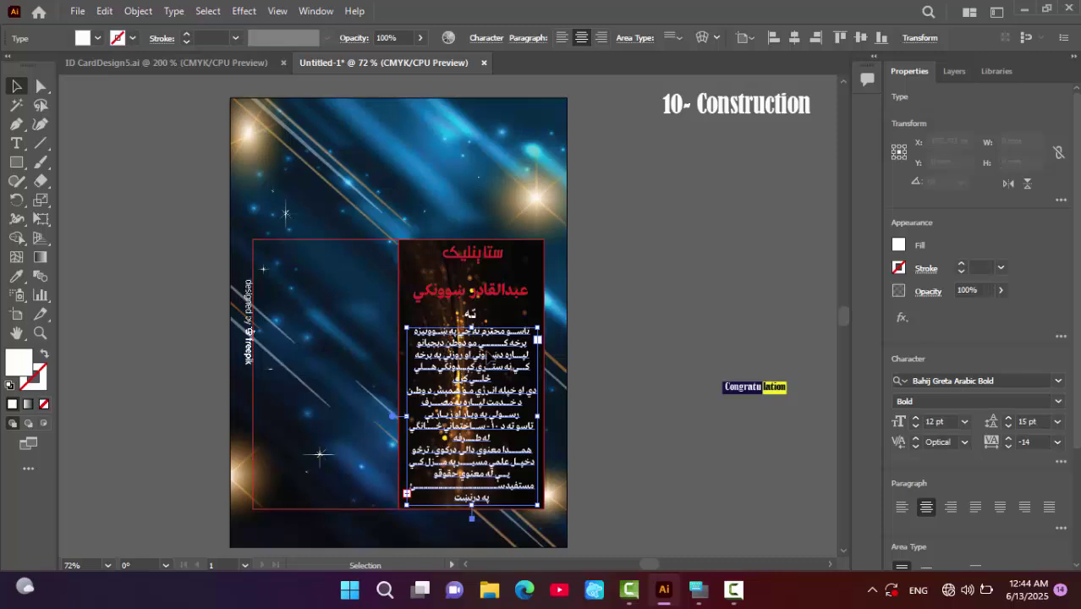
drag(512, 299, 535, 293)
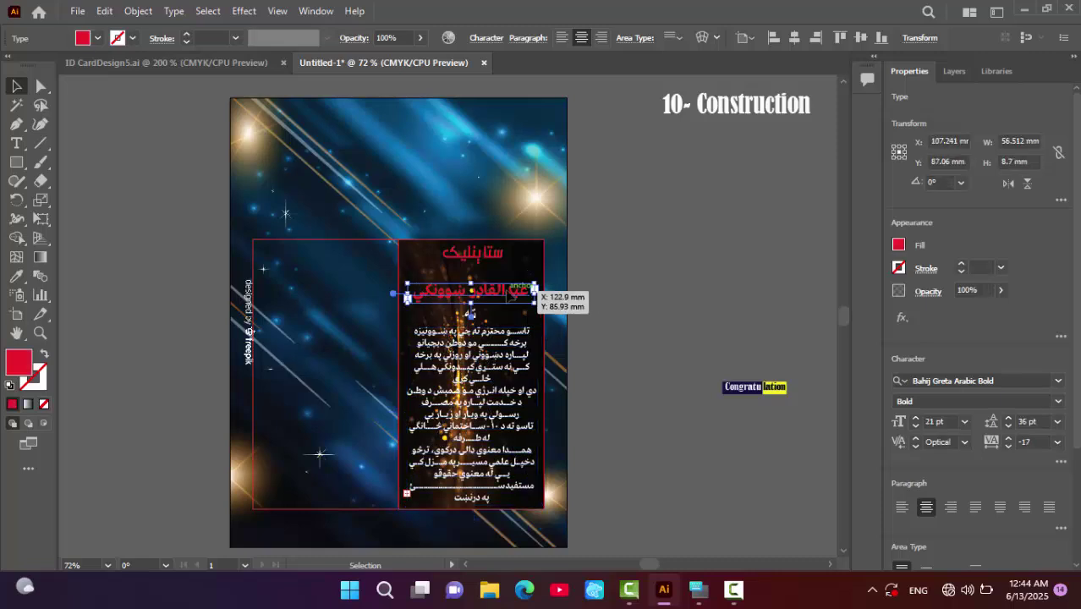
key(Down)
key(Down)
key(Down)
key(Down)
key(Down)
key(Down)
key(Down)
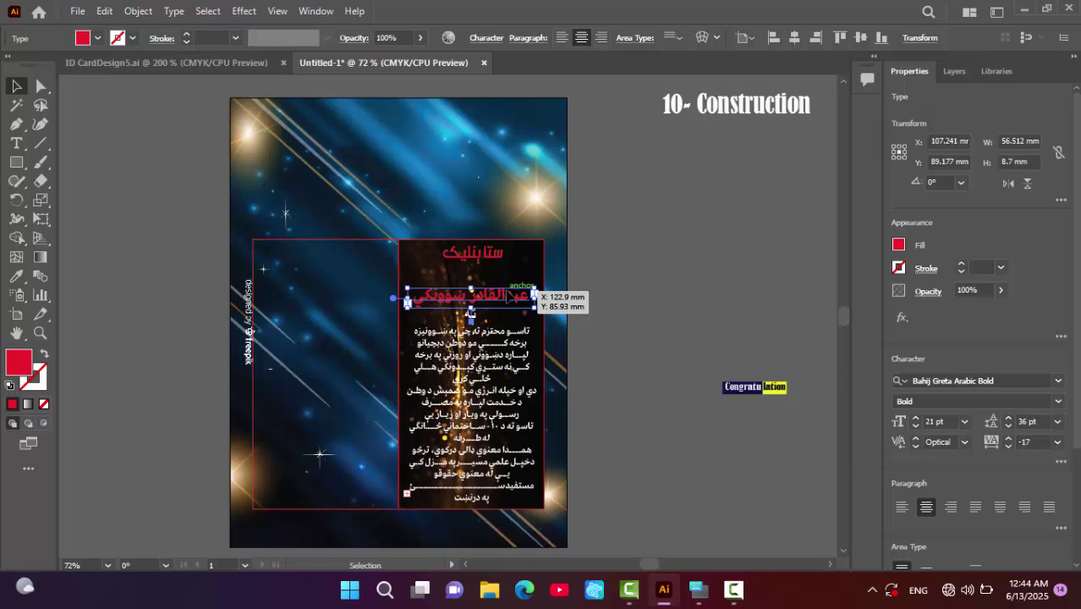
click(693, 311)
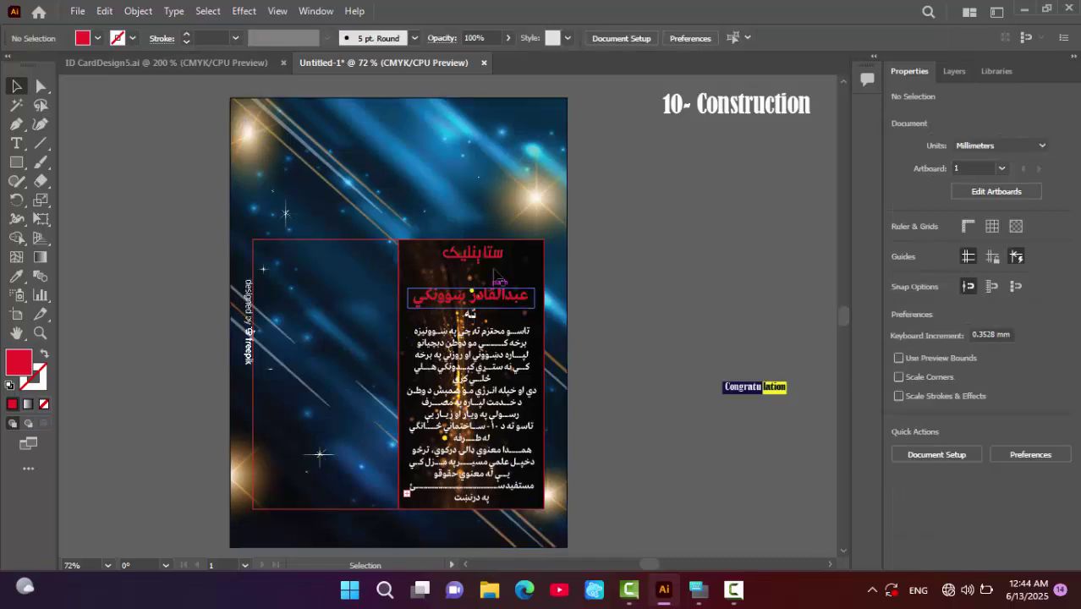
- Duplicate the red title onto the pasteboard beside the artboard
click(486, 262)
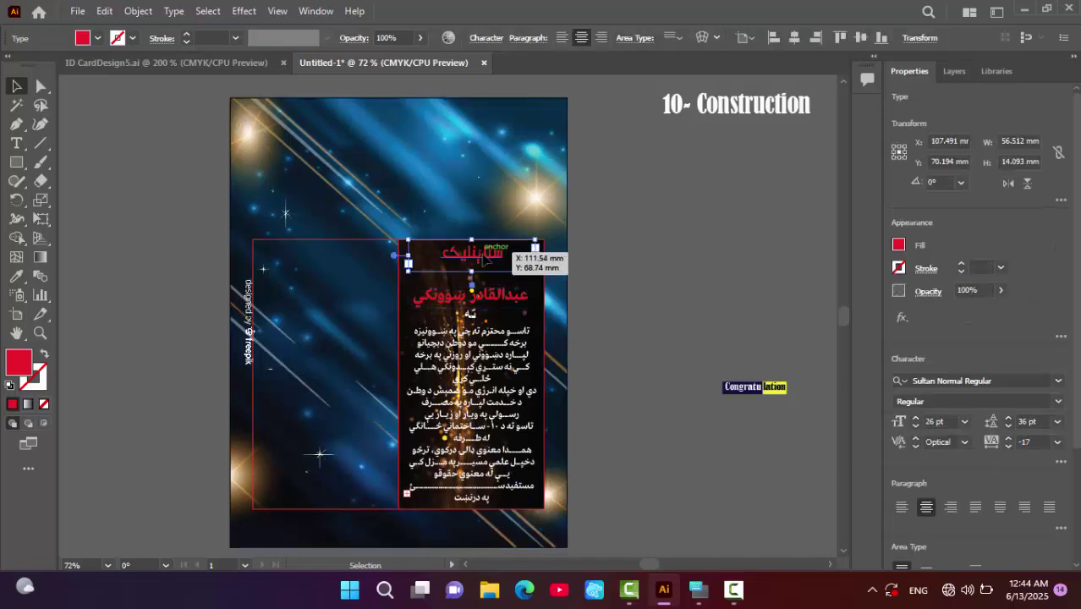
key(ctrl)
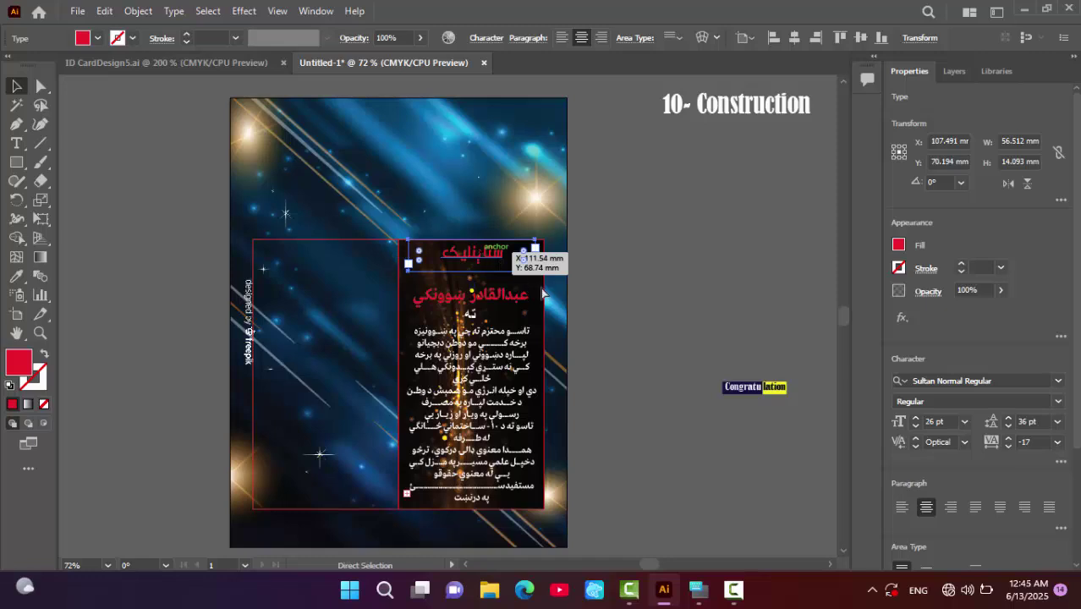
drag(534, 251, 739, 282)
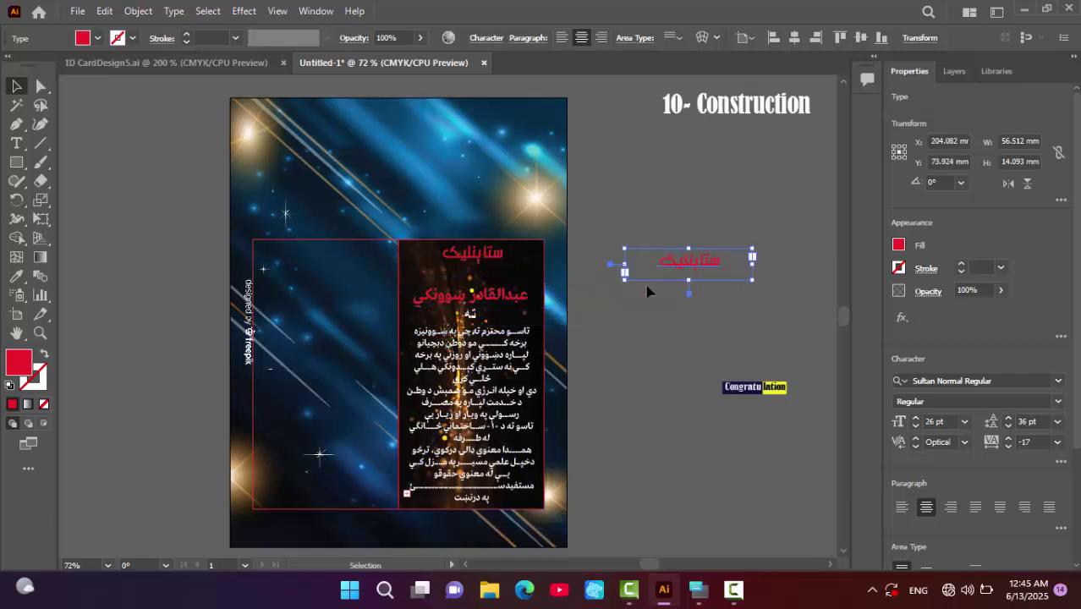
- Enlarge the copied title's frame and replace its text with a new Pashto line
drag(625, 279, 602, 292)
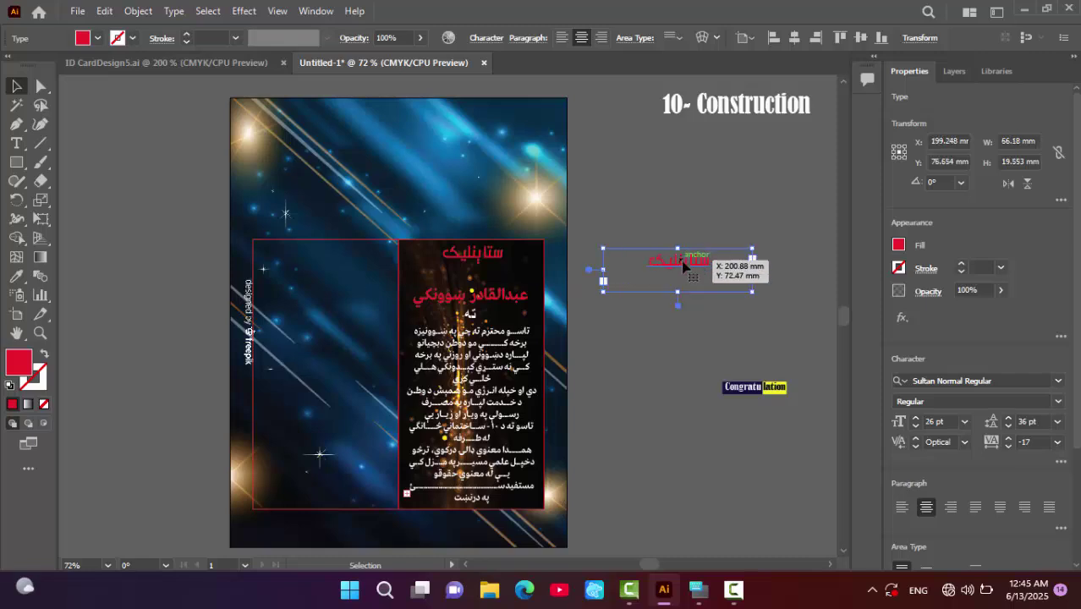
double_click(686, 264)
double_click(687, 261)
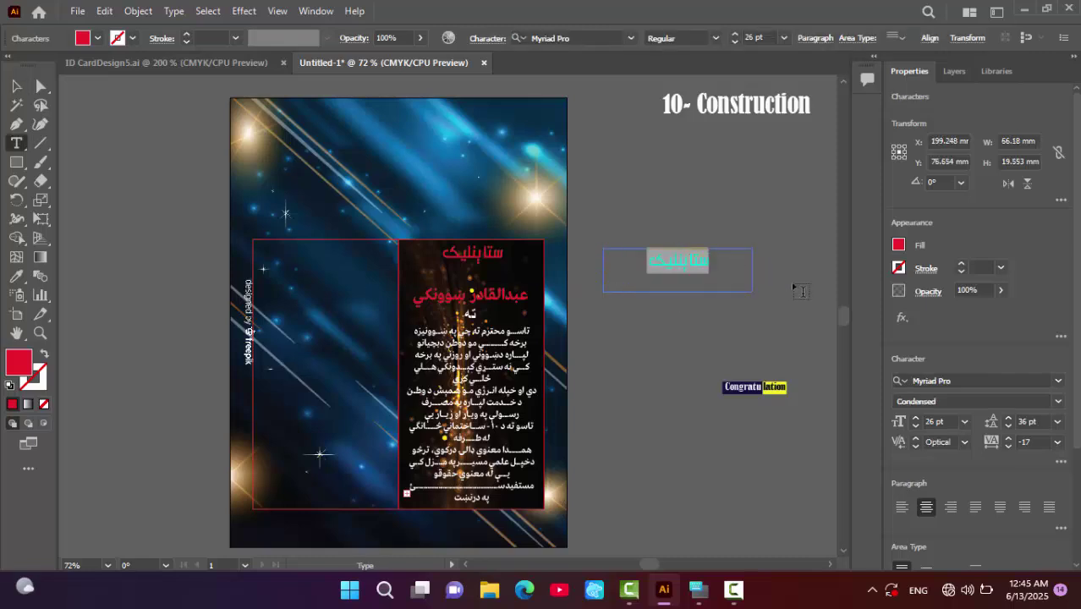
text(n)
key(BackSpace)
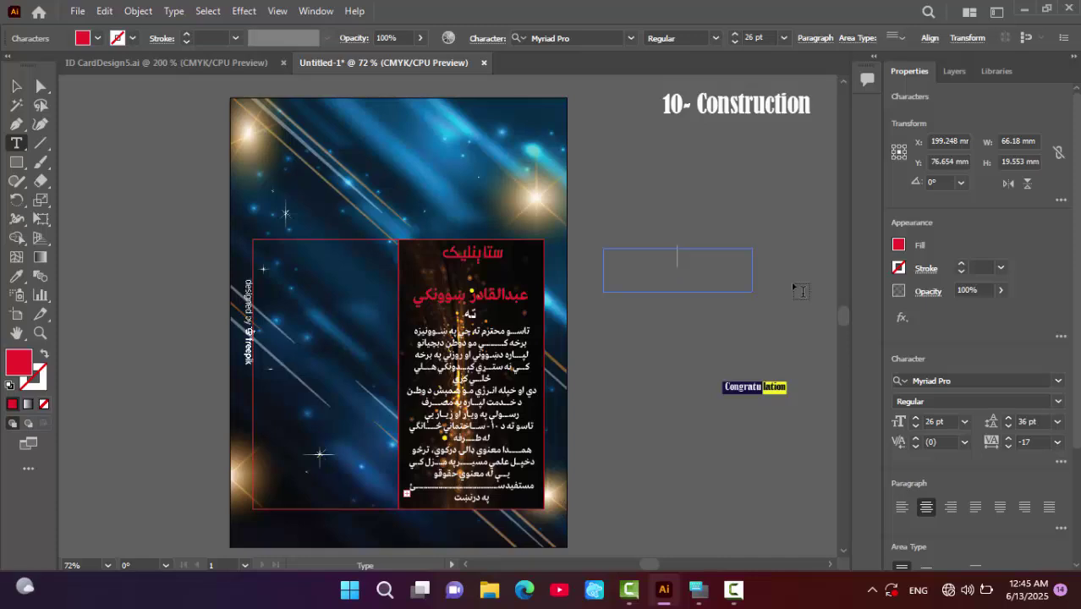
key(alt+shift)
text(ټ)
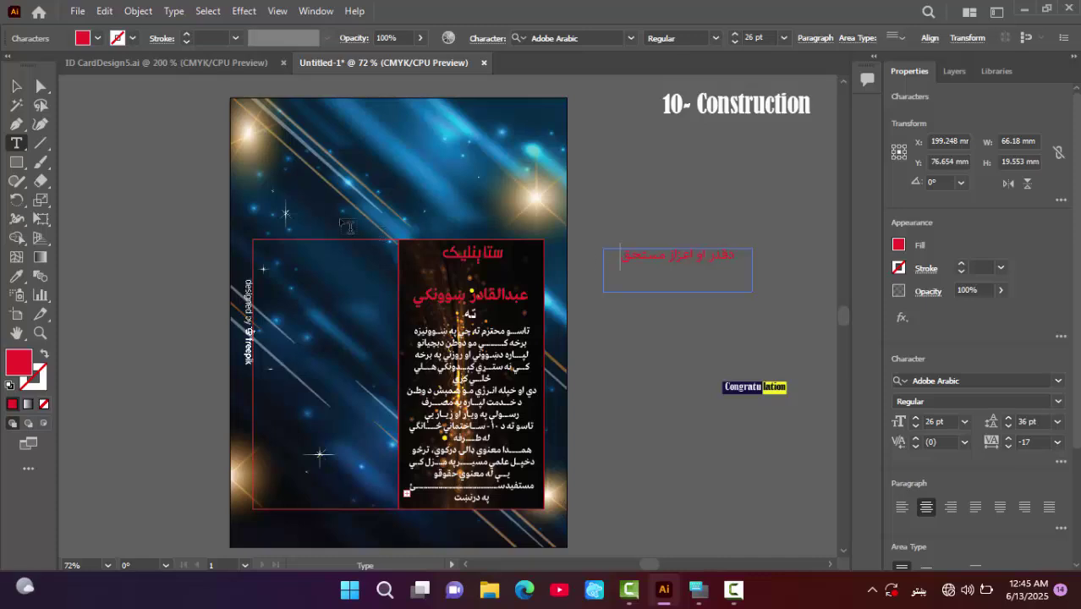
click(16, 86)
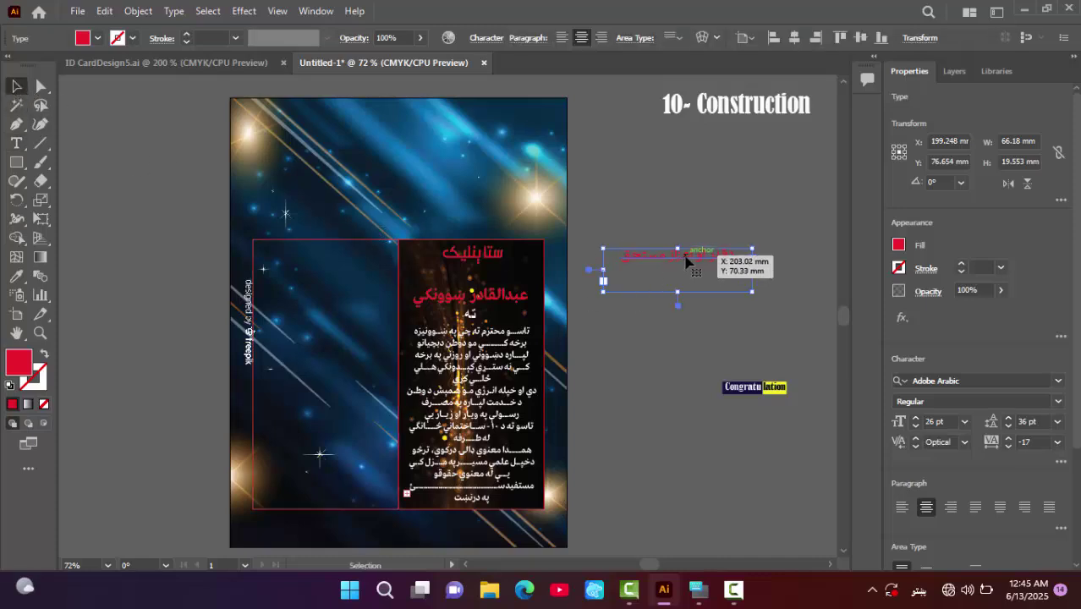
- Move the new line just under the red title and give it a white fill
drag(701, 263, 497, 279)
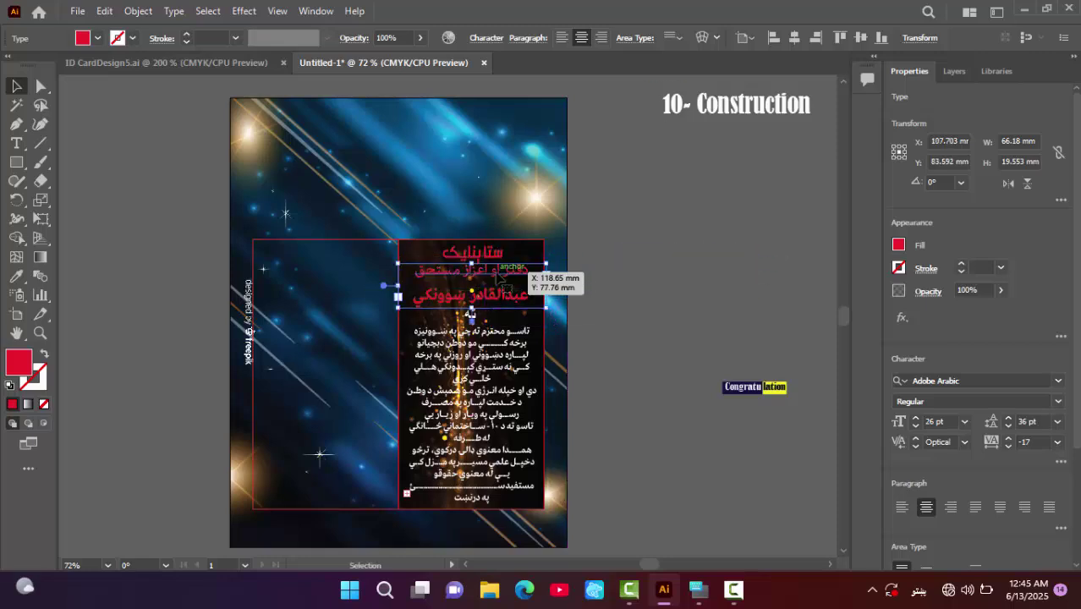
click(899, 246)
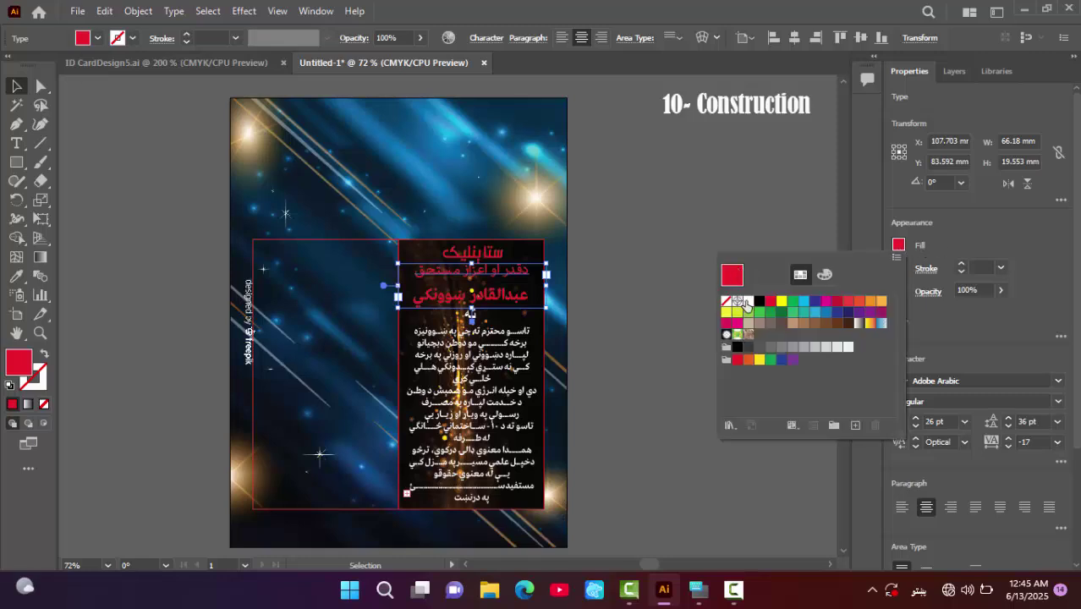
click(747, 302)
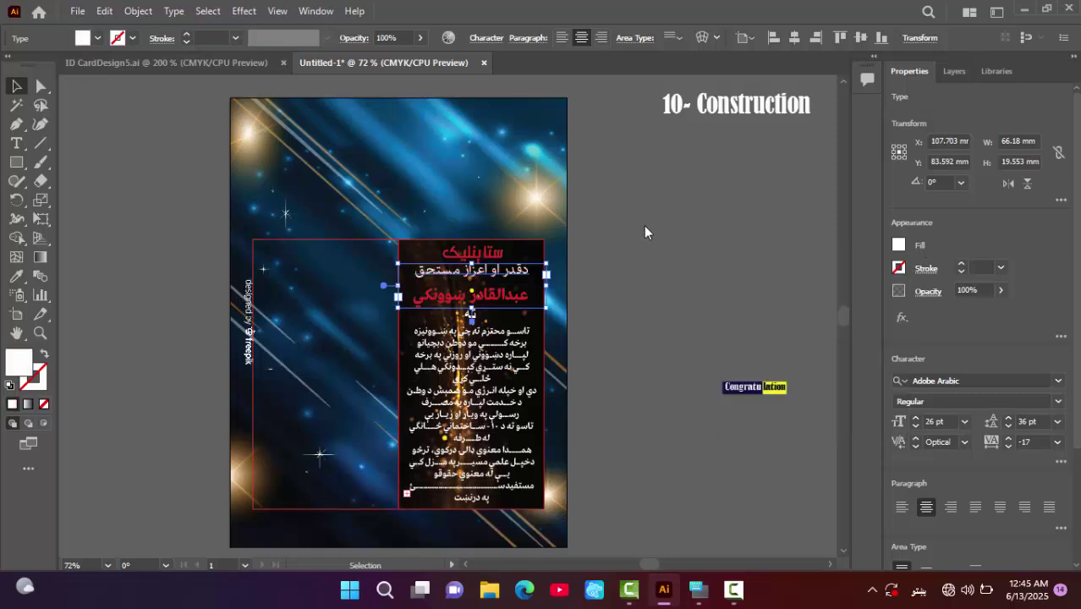
click(626, 290)
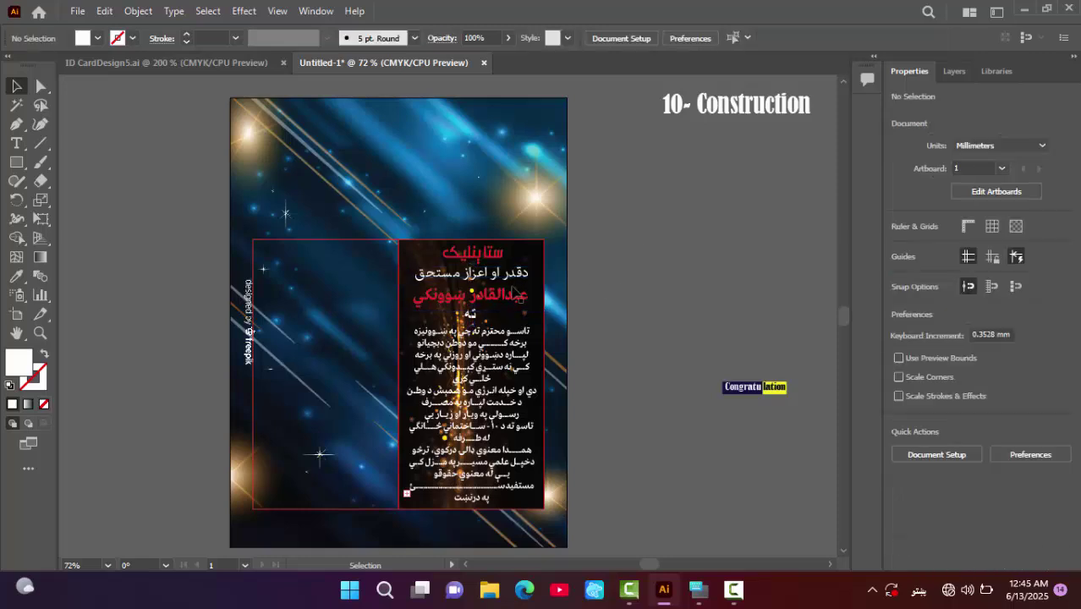
- Replace the red name line with the new recipient's full name
double_click(516, 292)
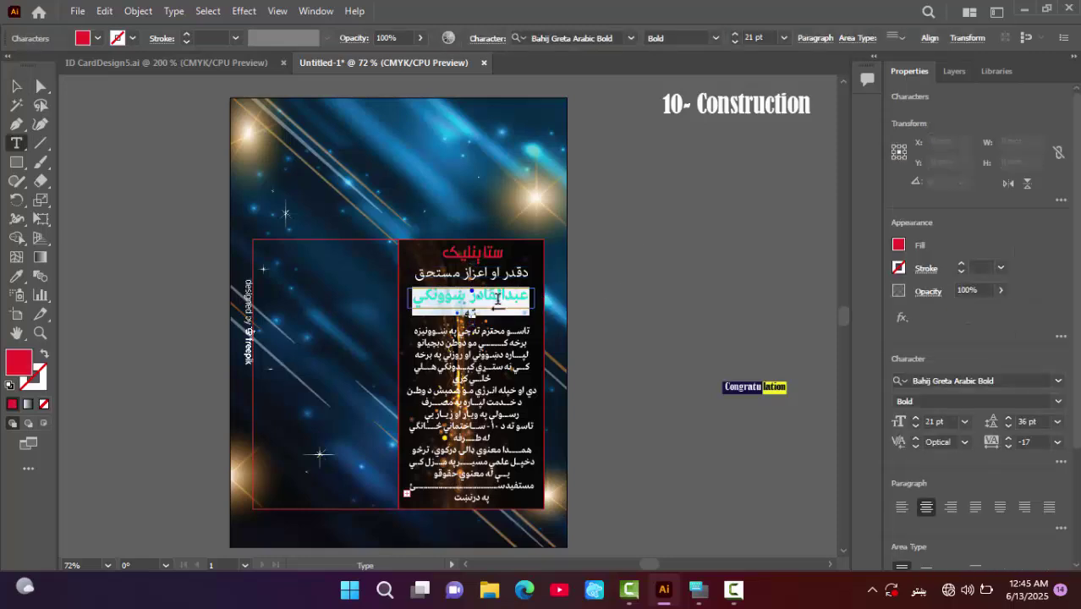
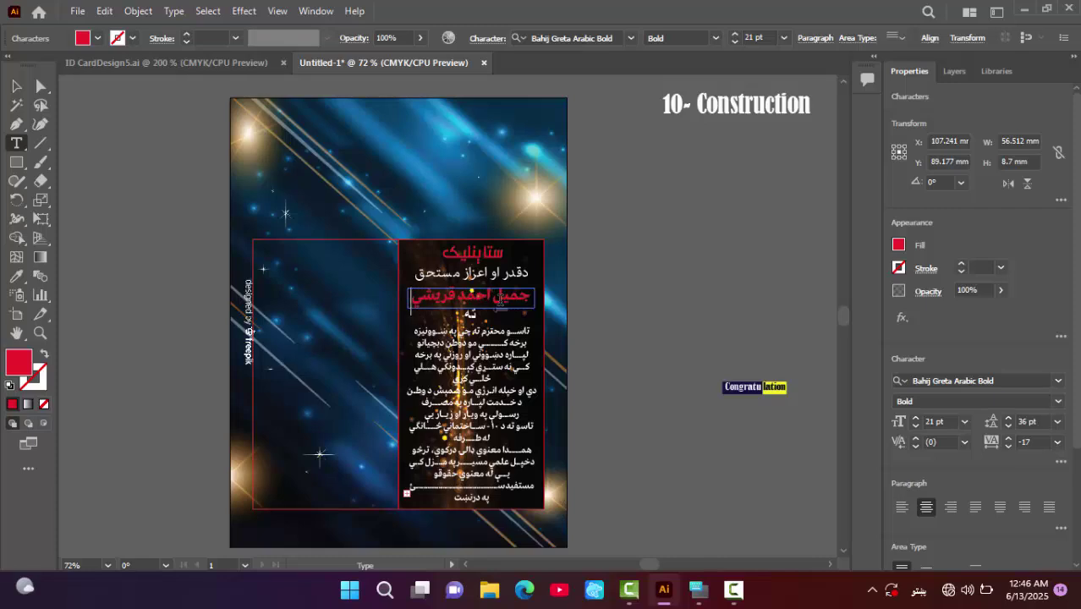
click(16, 88)
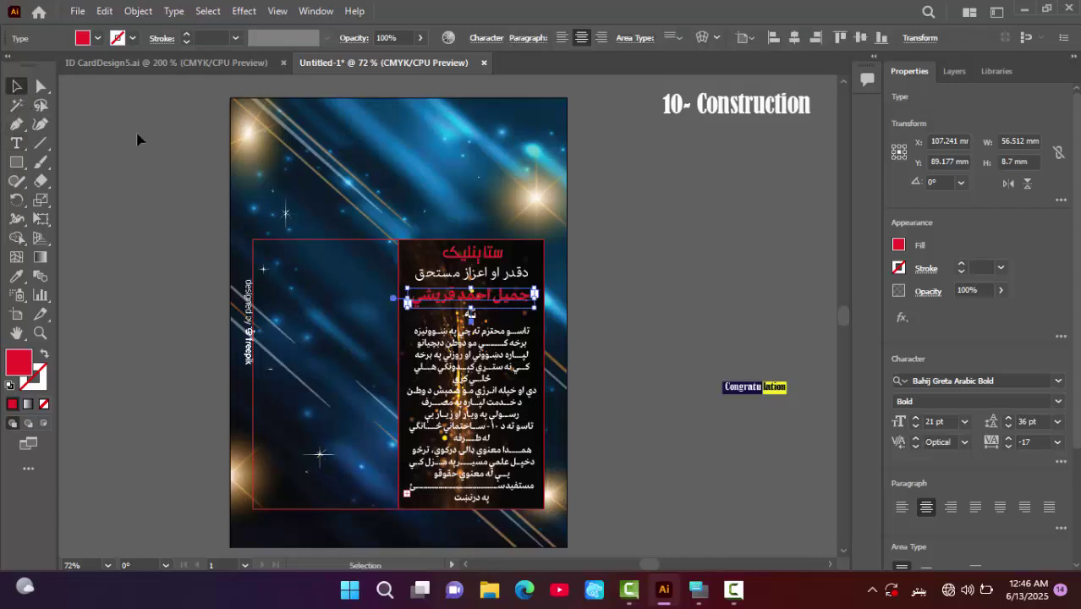
click(633, 345)
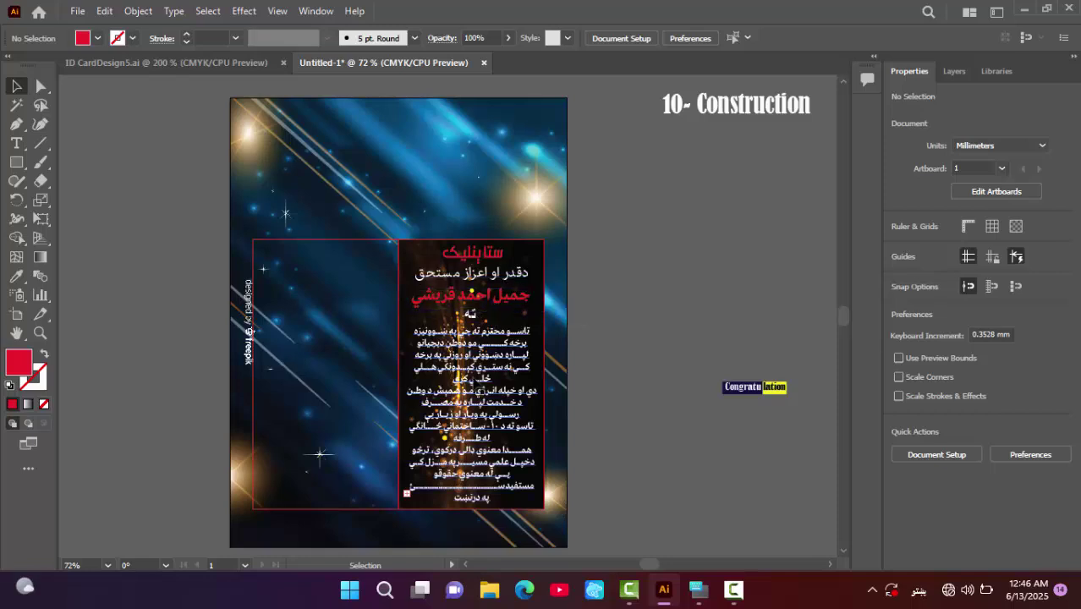
- Increase the leading of the body text block with Alt+Down
click(473, 415)
key(alt+Down)
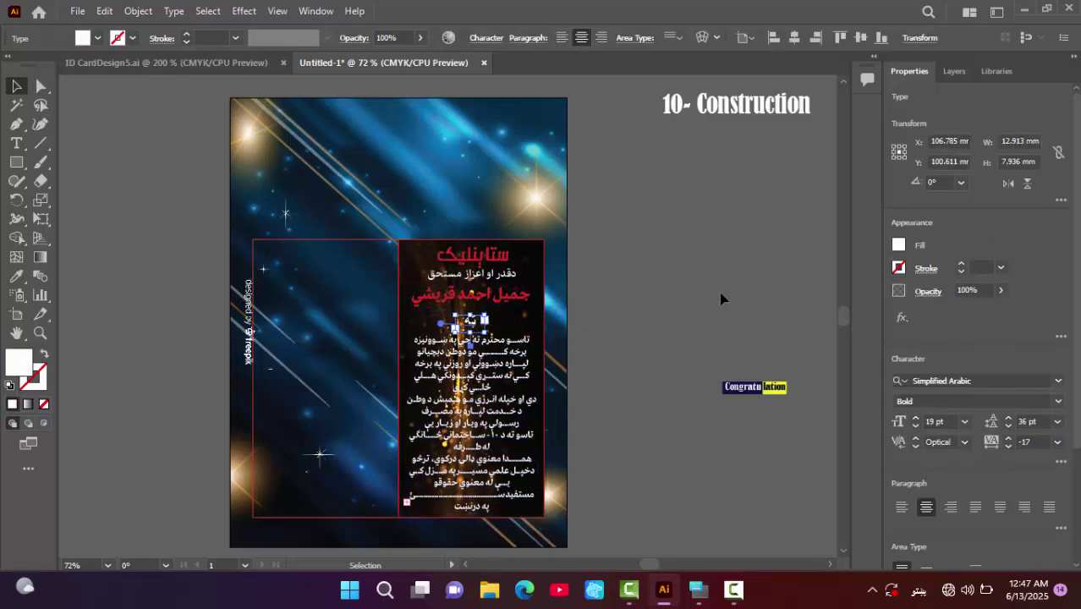
click(721, 299)
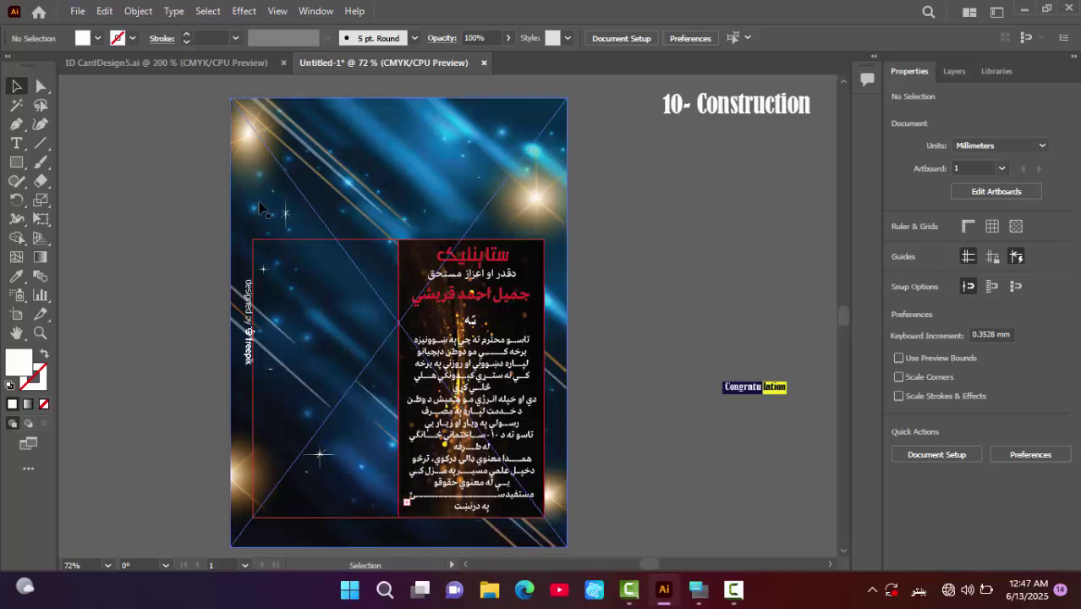
click(16, 164)
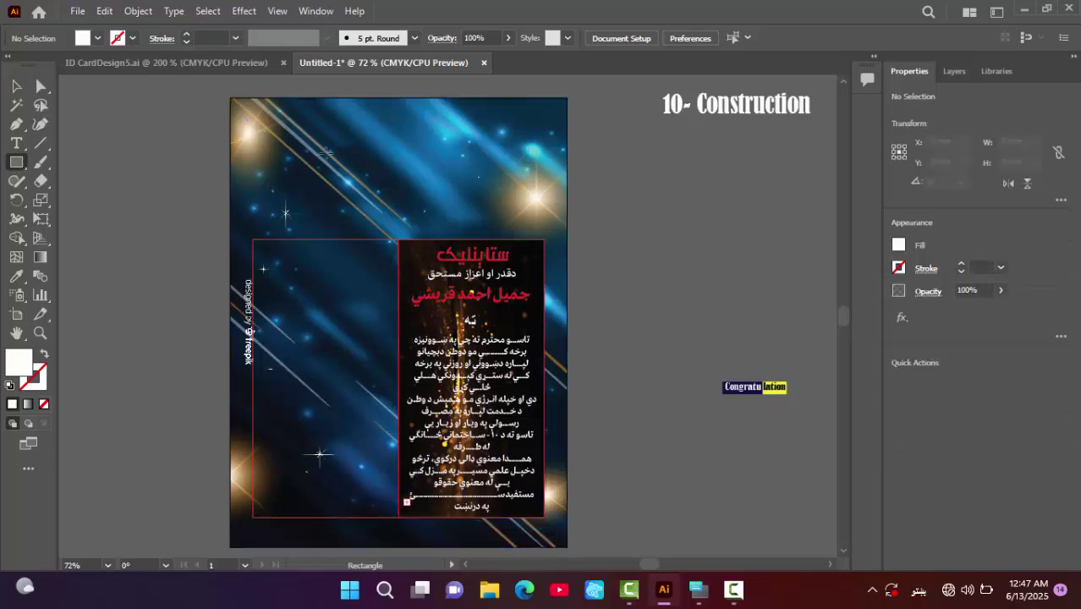
- Draw a wide rectangle near the artboard top and round its corners to about 3.88 mm
drag(382, 167, 484, 192)
click(19, 85)
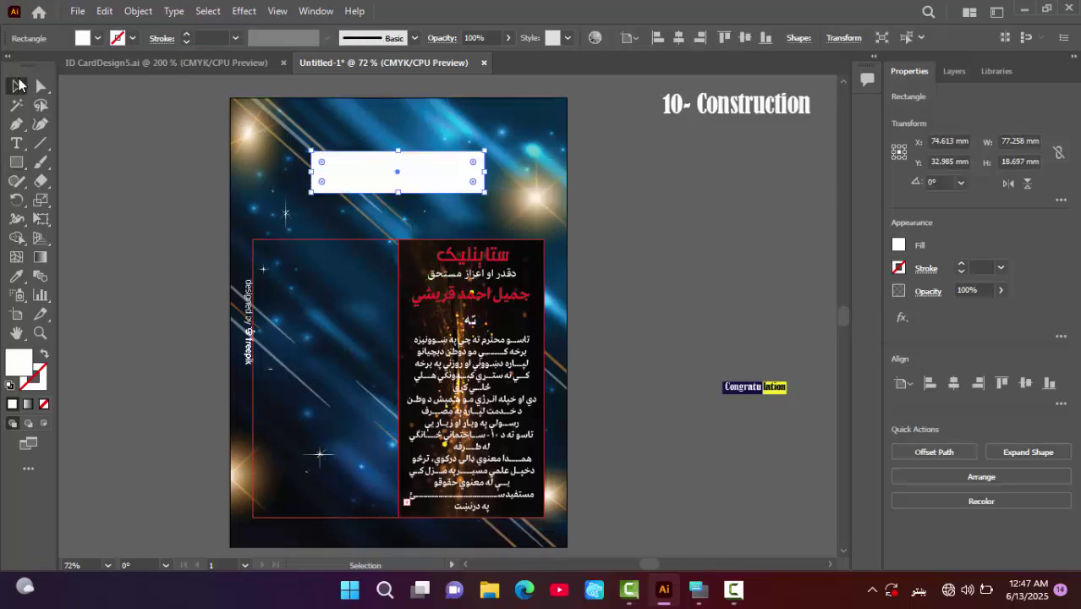
drag(319, 155, 320, 157)
- Fill the box with dark navy sampled from the background and move it slightly higher
click(17, 279)
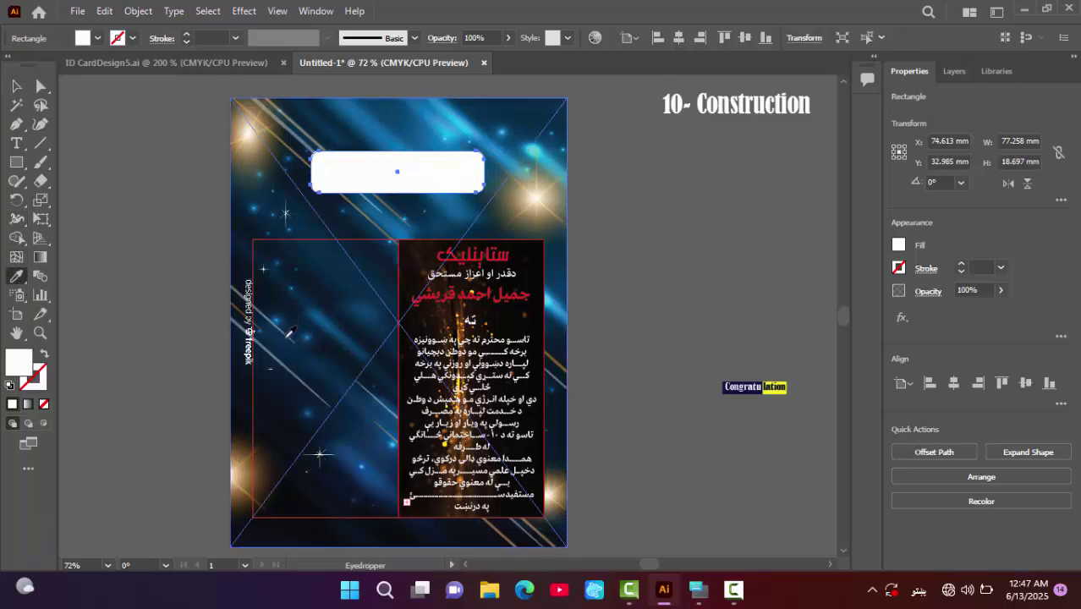
click(273, 358)
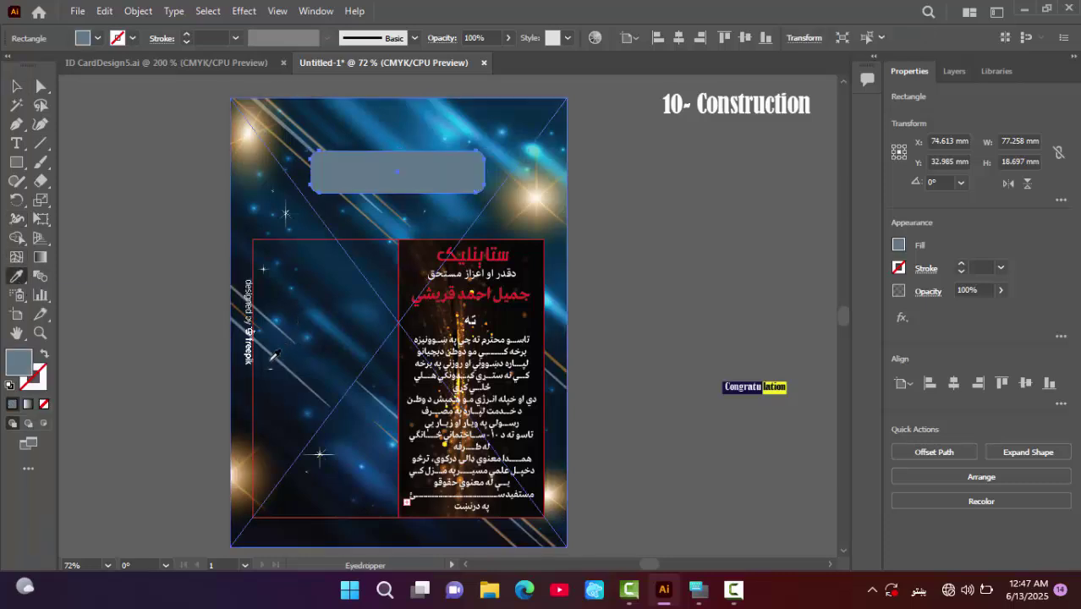
click(242, 459)
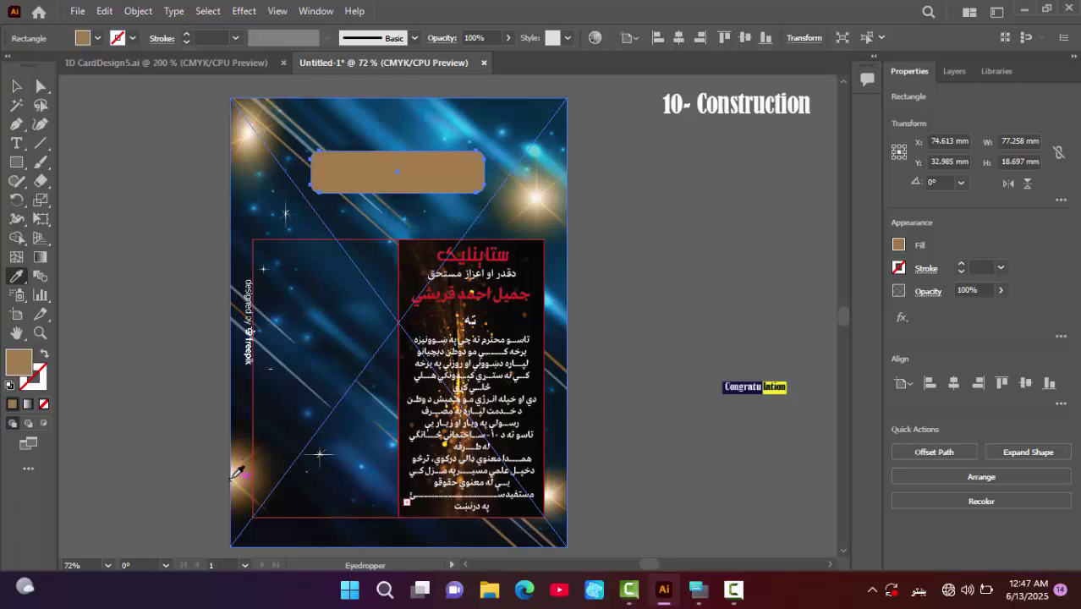
click(233, 476)
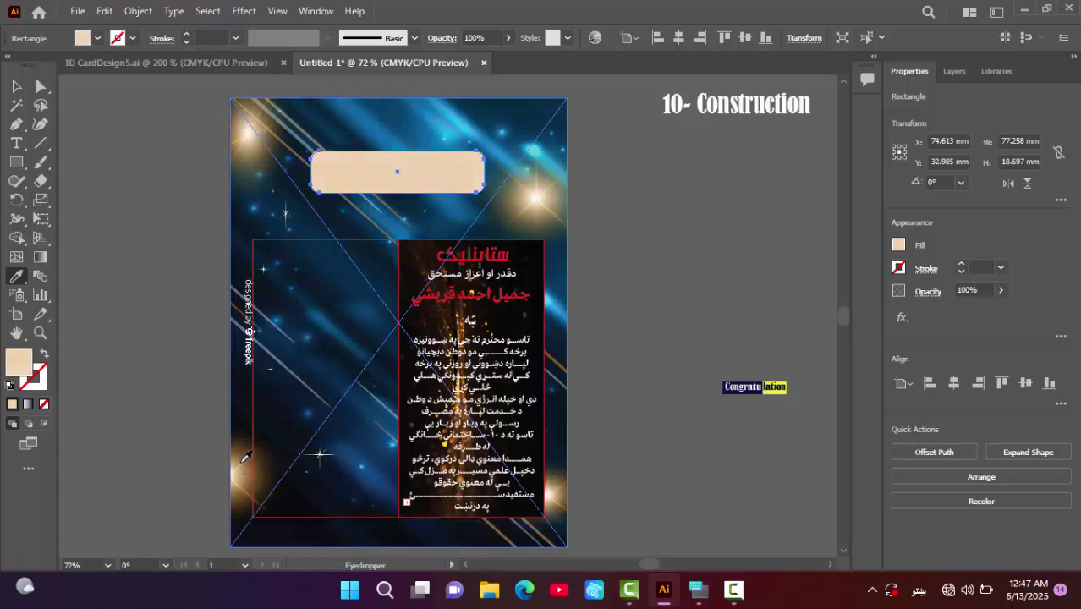
click(247, 458)
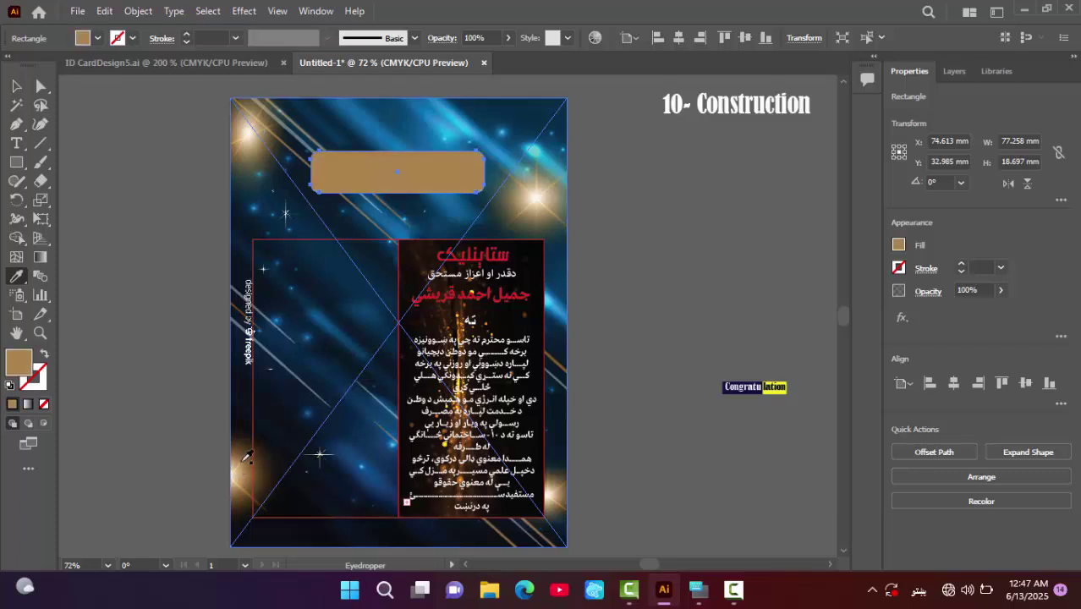
click(284, 191)
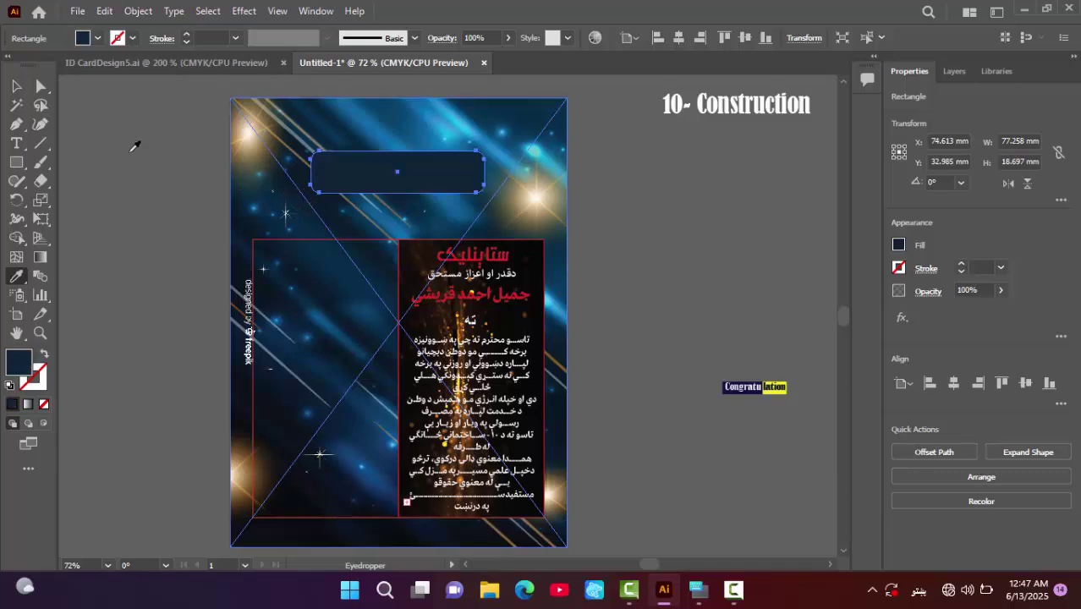
click(16, 85)
click(117, 139)
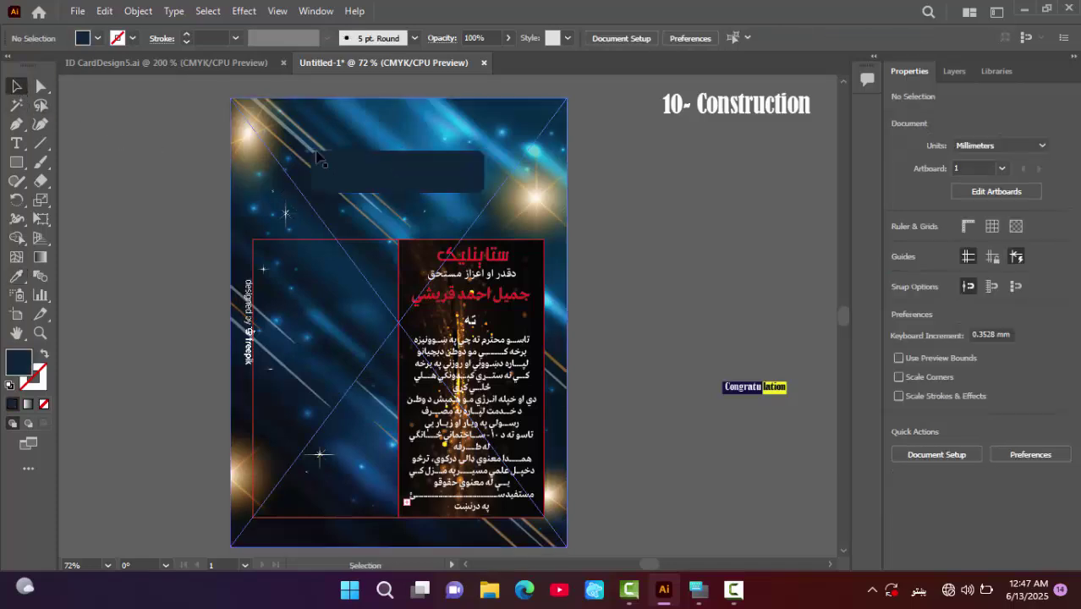
drag(385, 167, 394, 140)
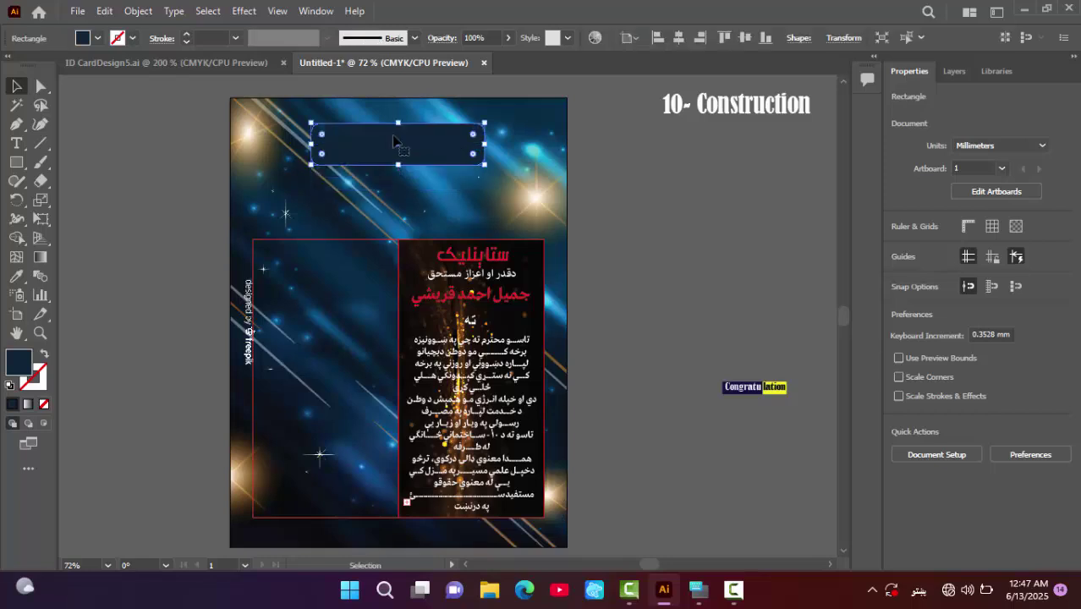
- Move the '10- Construction' heading onto the navy box and bring it to the front
click(736, 161)
drag(687, 109, 401, 152)
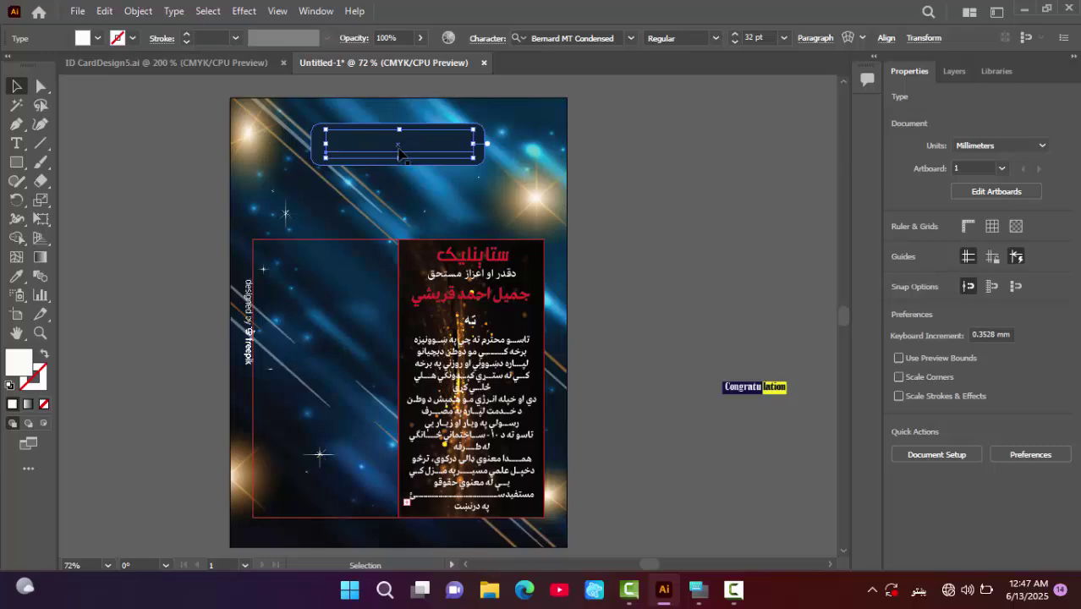
right_click(400, 152)
mouse_move(458, 431)
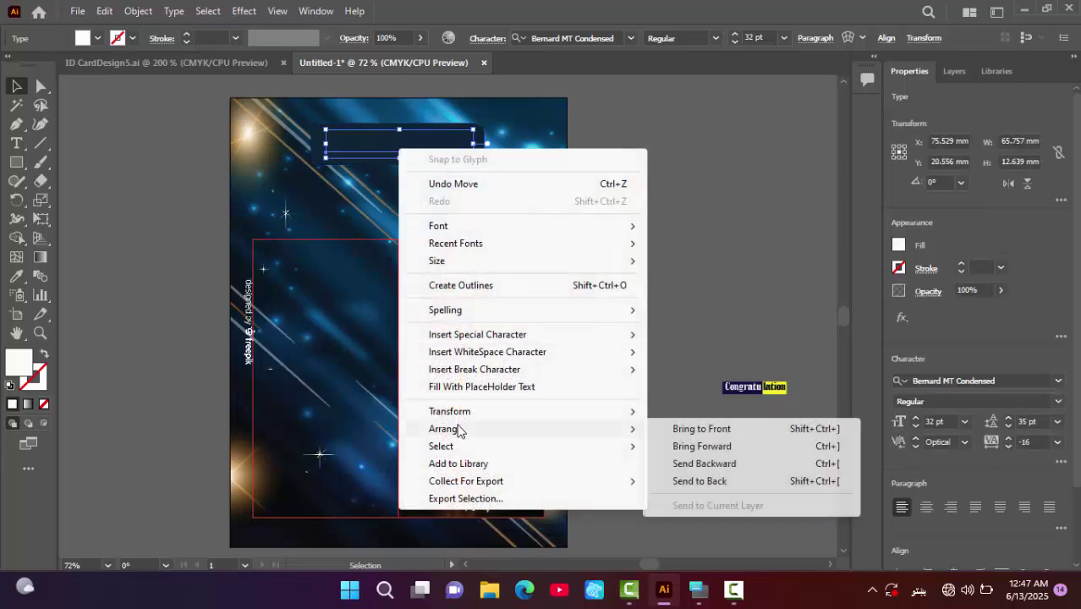
click(700, 430)
click(682, 269)
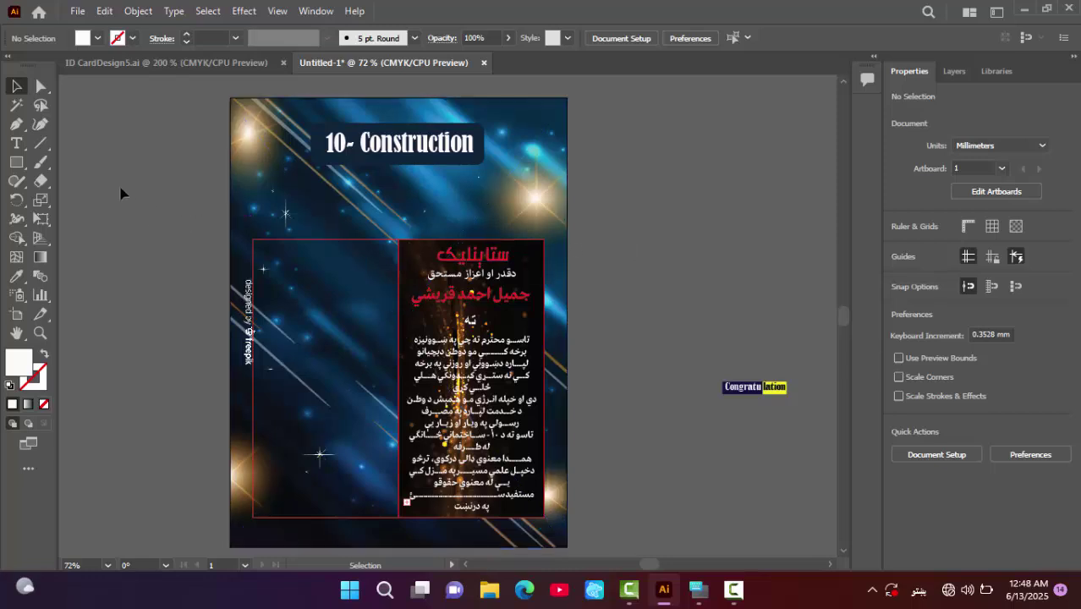
- Place the 'Edited 2' photo from the Desktop inside the left rectangle using Draw Inside
click(286, 246)
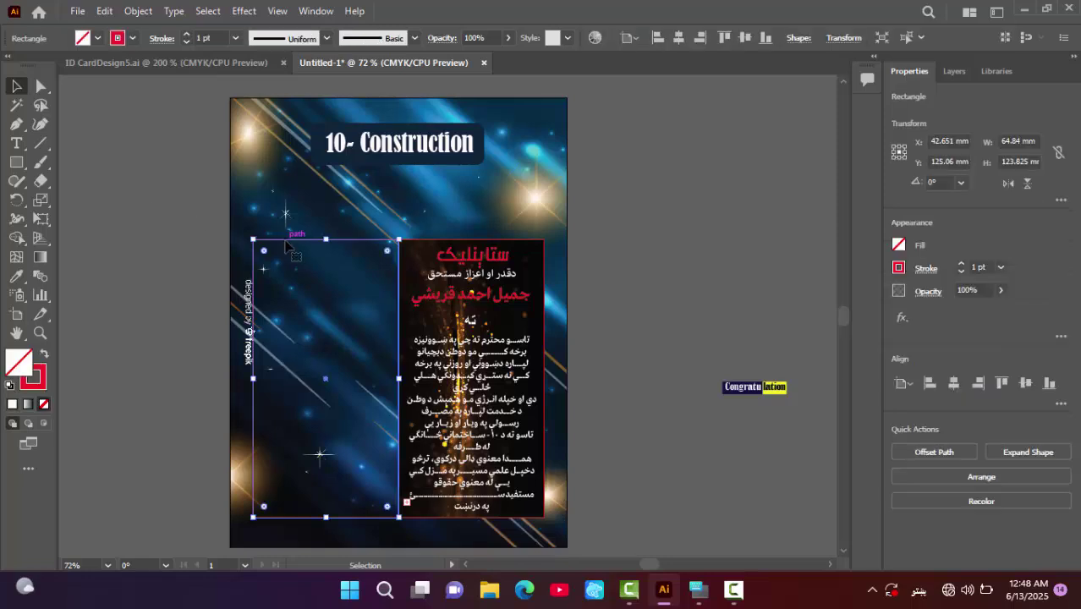
double_click(286, 244)
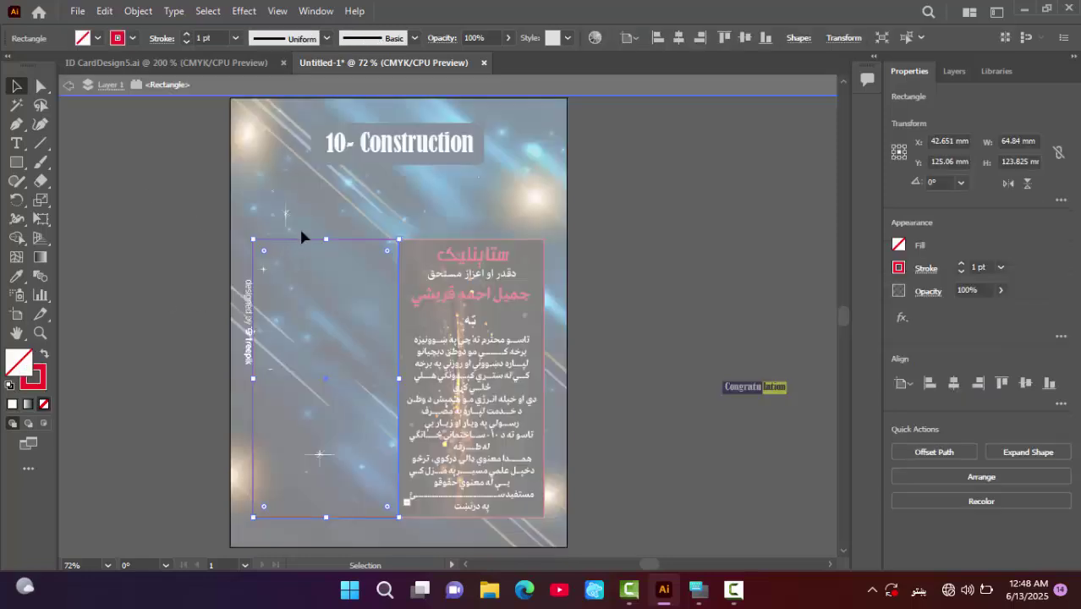
click(46, 423)
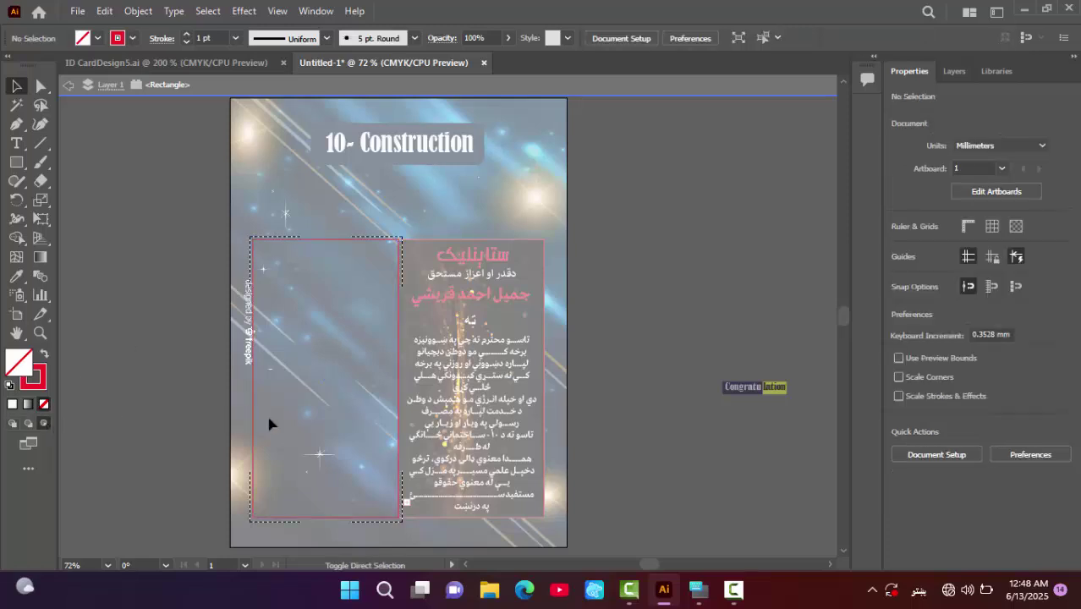
key(shift+ctrl+p)
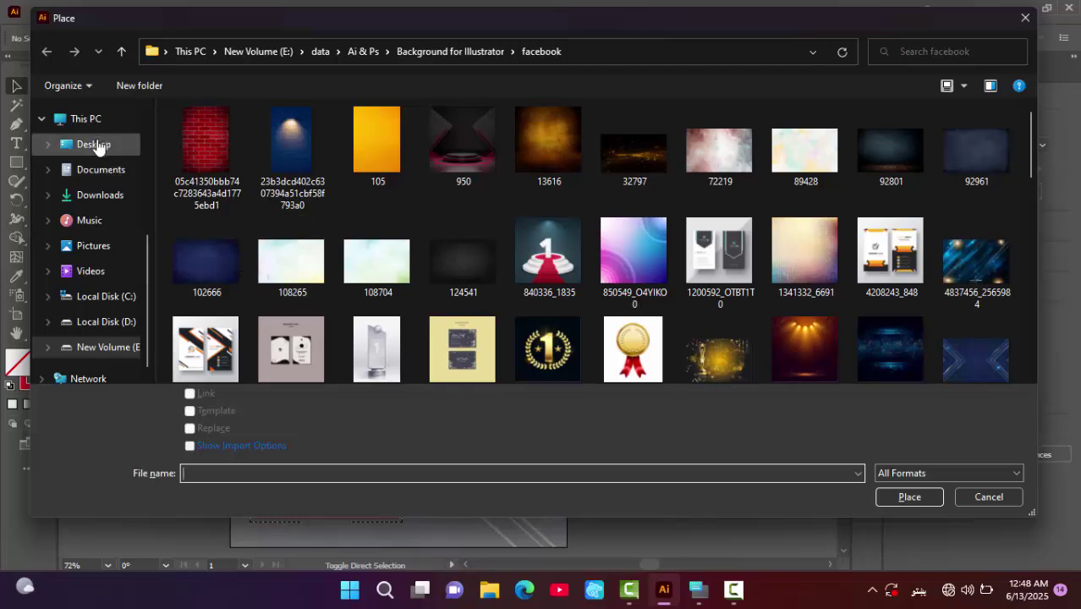
click(96, 145)
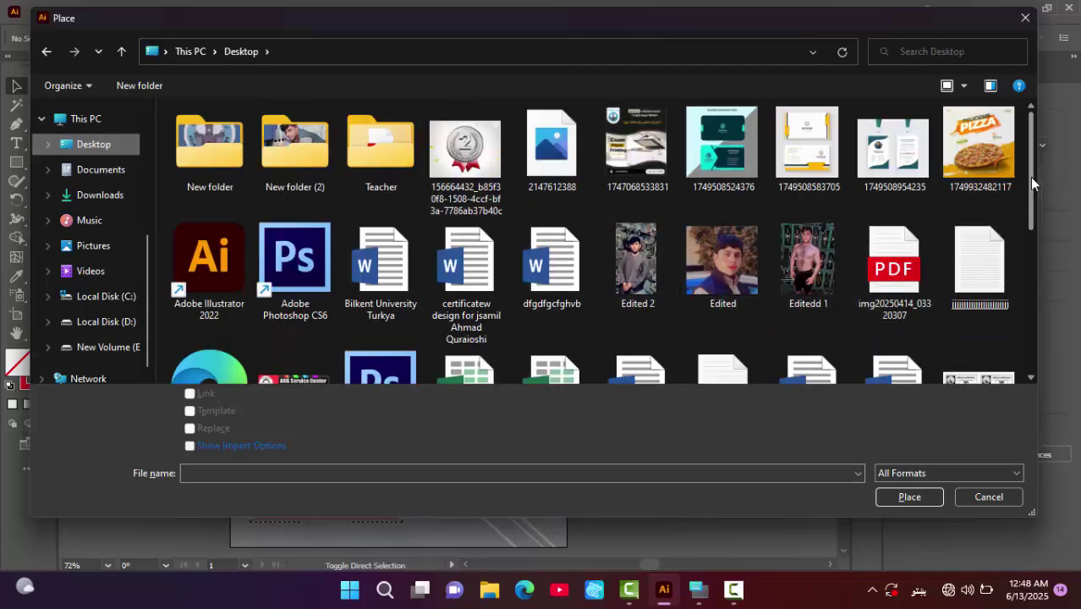
drag(1030, 177, 1022, 256)
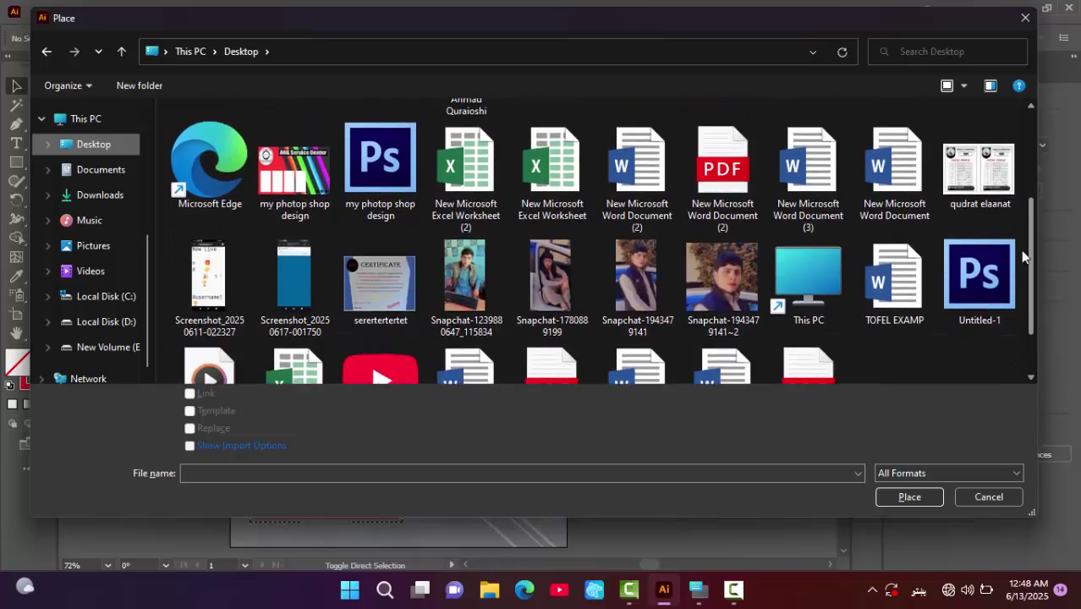
scroll(1022, 256, up, 2)
click(631, 135)
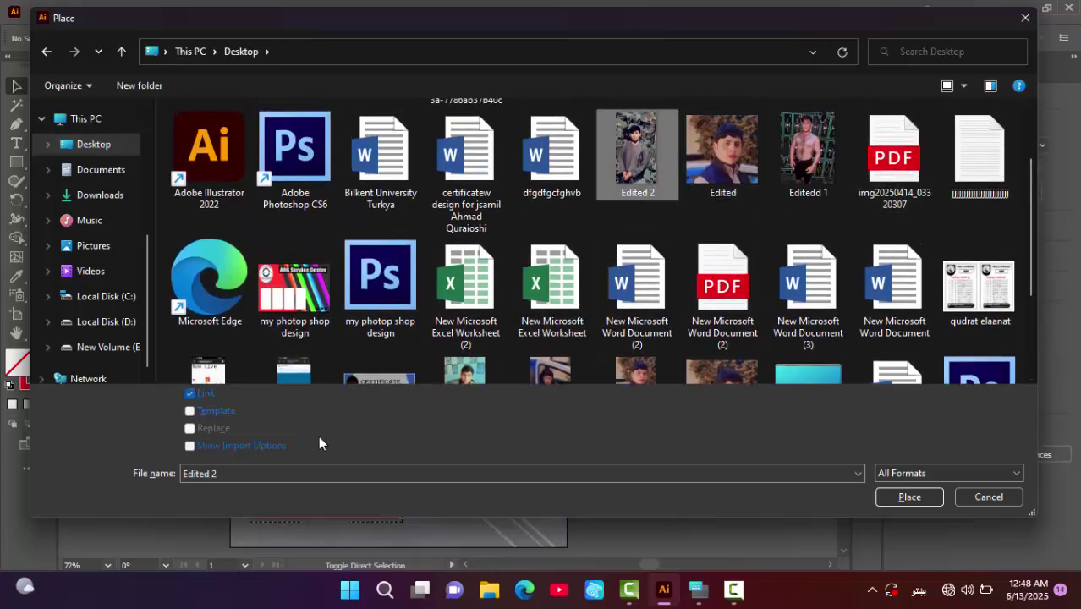
click(911, 498)
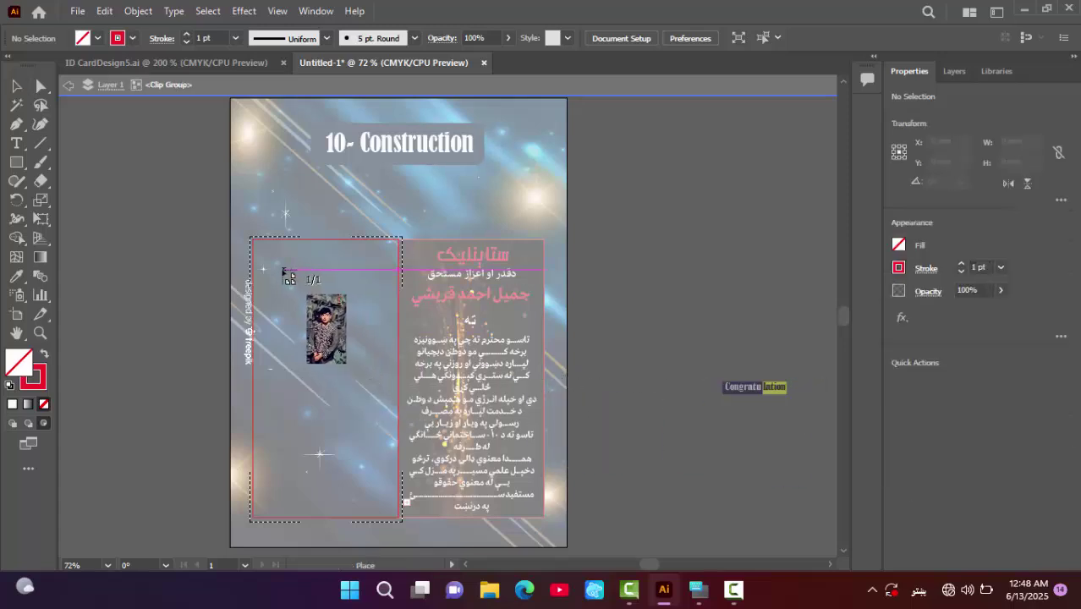
mouse_move(252, 240)
mouse_down()
mouse_move(338, 352)
mouse_move(352, 438)
mouse_move(405, 511)
mouse_up()
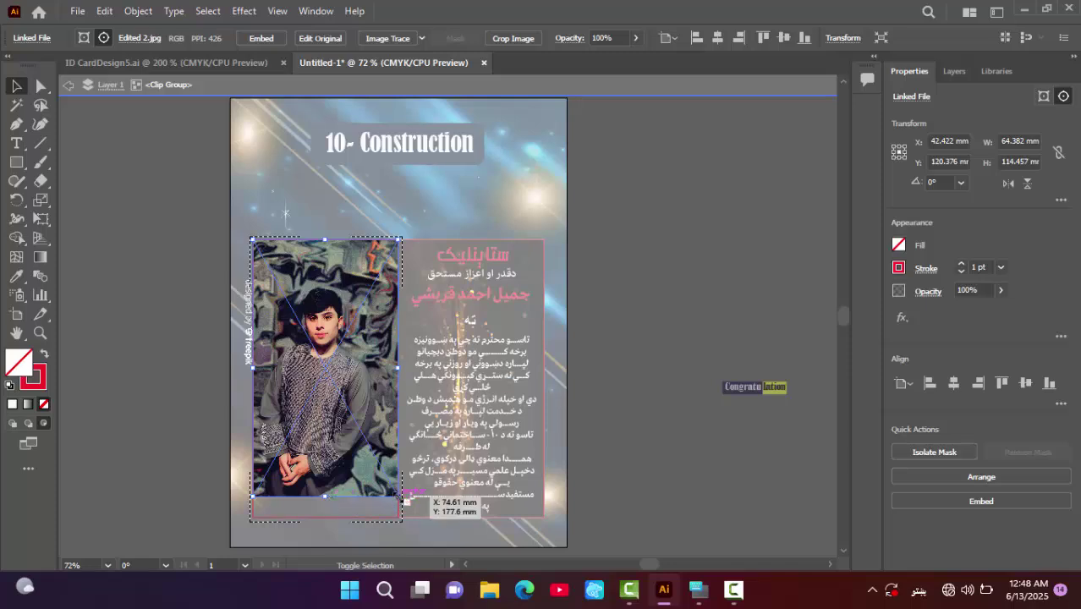
- Scale the photo proportionally and nudge it upward so it fills the frame
drag(405, 502, 380, 455)
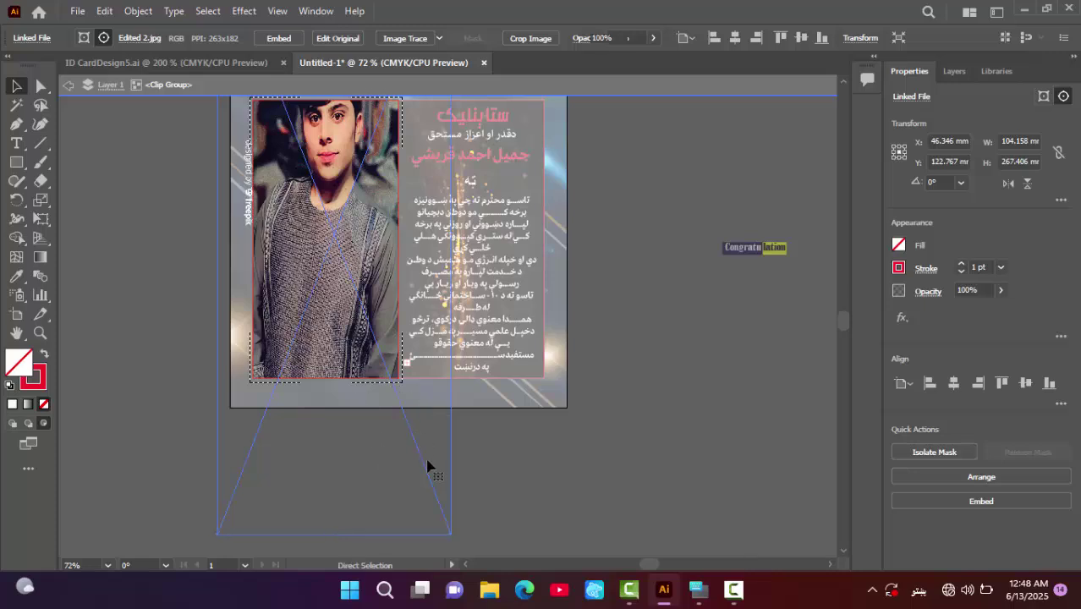
key(ctrl+z)
drag(416, 382, 457, 419)
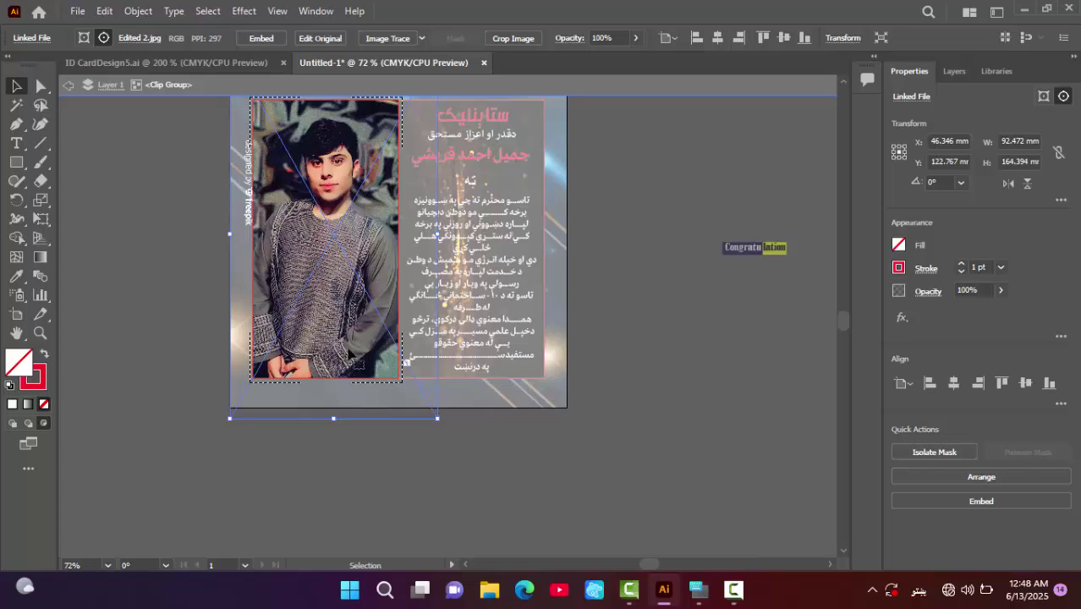
key(Up)
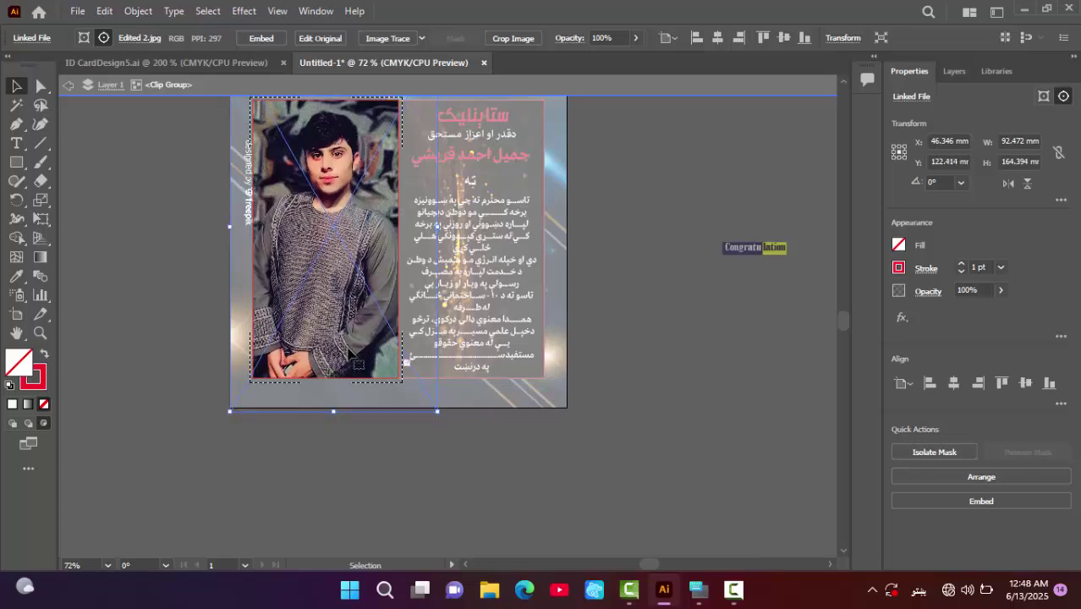
key(Up)
key(Up)
key(Up)
key(Up)
key(Up)
key(Up)
key(Up)
key(Up)
key(Up)
key(Up)
key(Up)
key(Up)
key(Up)
key(Up)
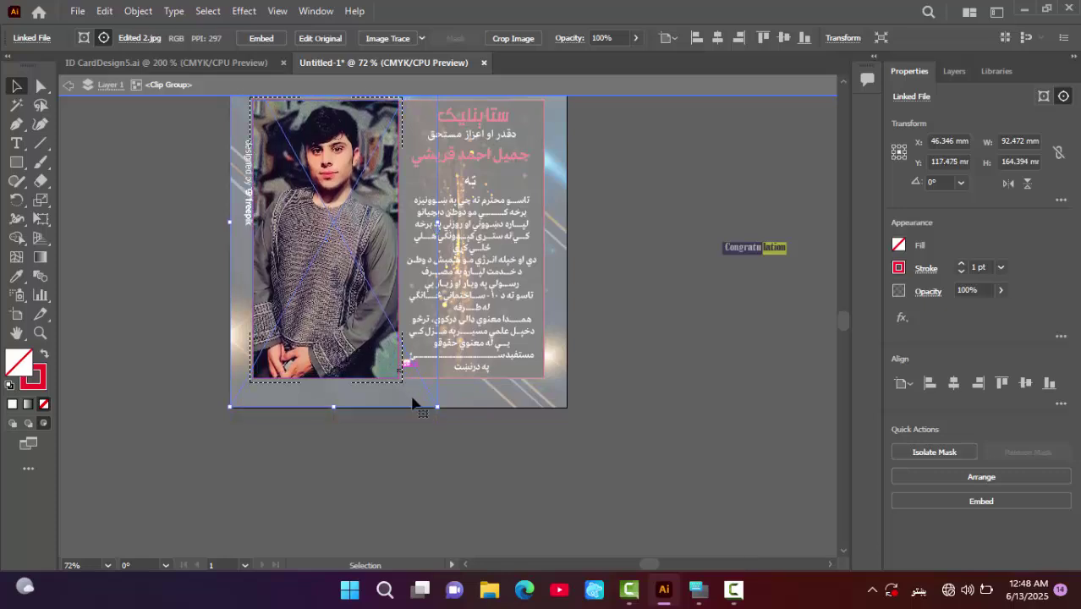
drag(437, 412, 429, 399)
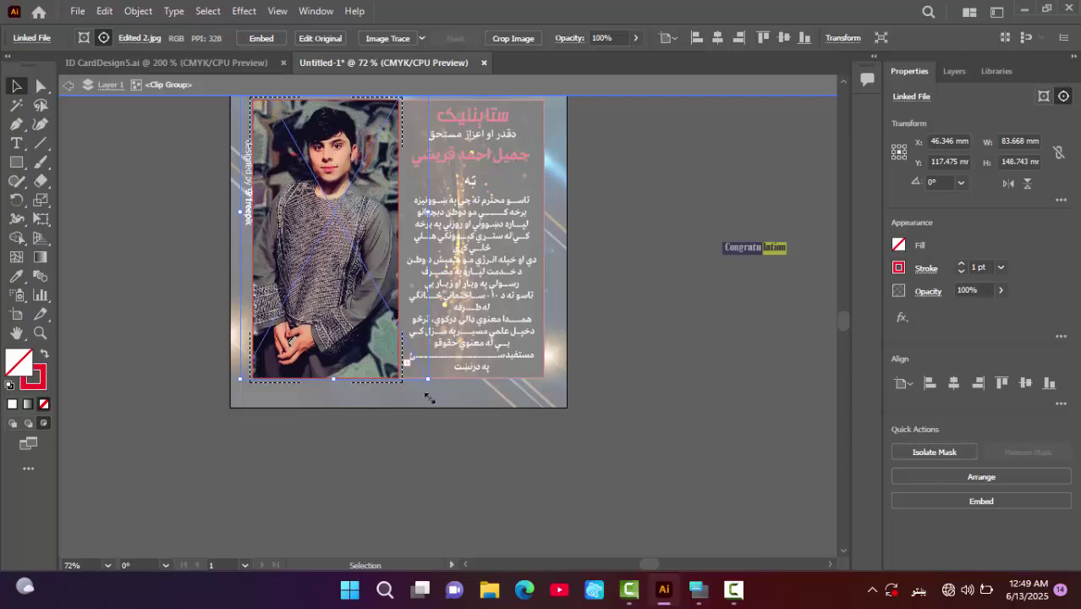
click(601, 348)
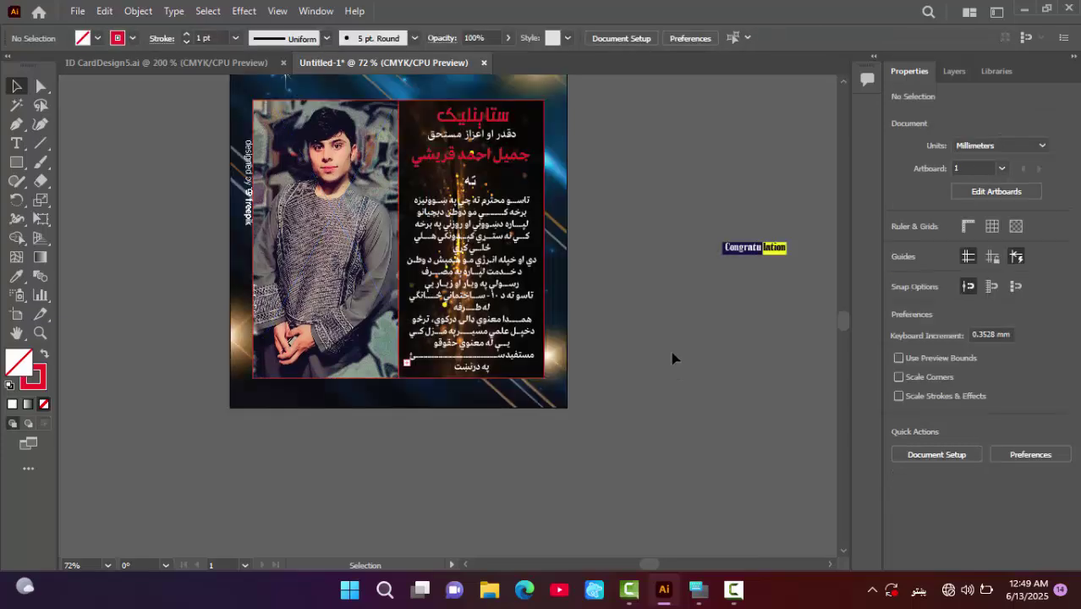
- Select the photo panel and text panel and set their stroke to 4 pt white
scroll(753, 249, up, 2)
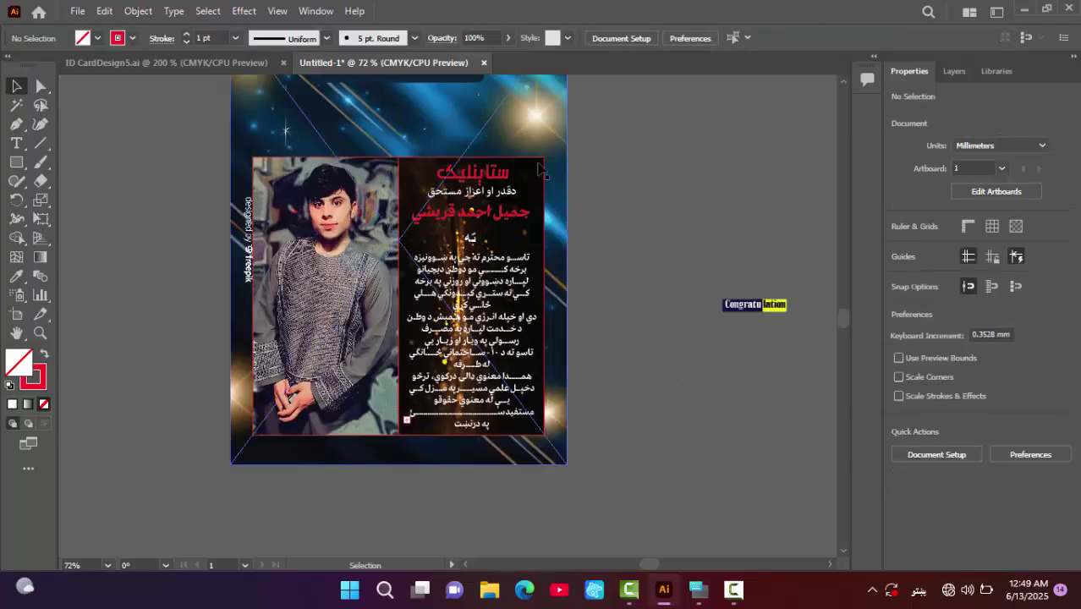
click(325, 175)
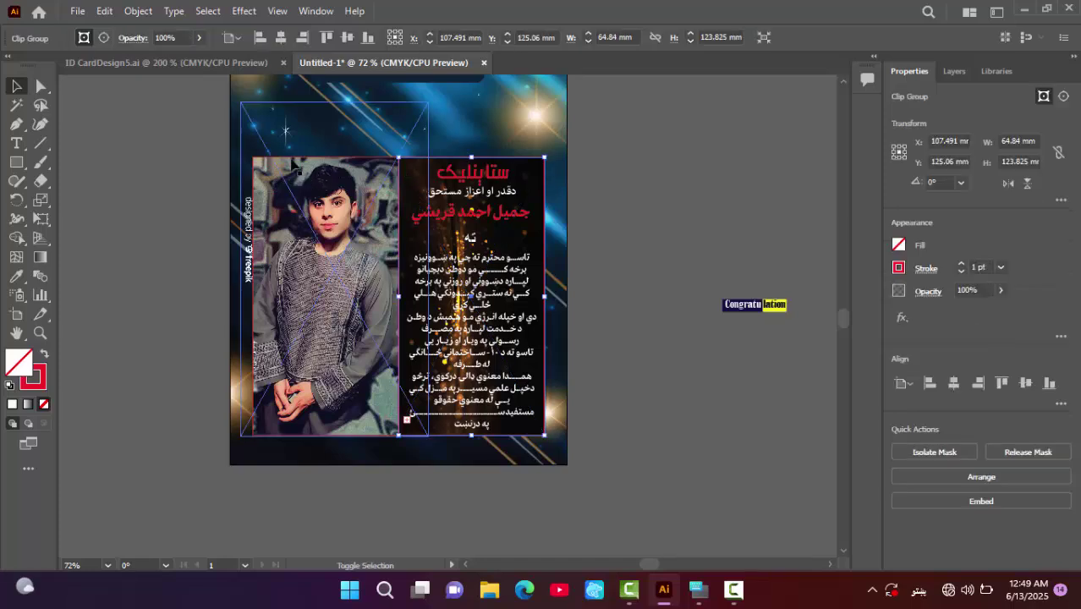
shift+click(292, 163)
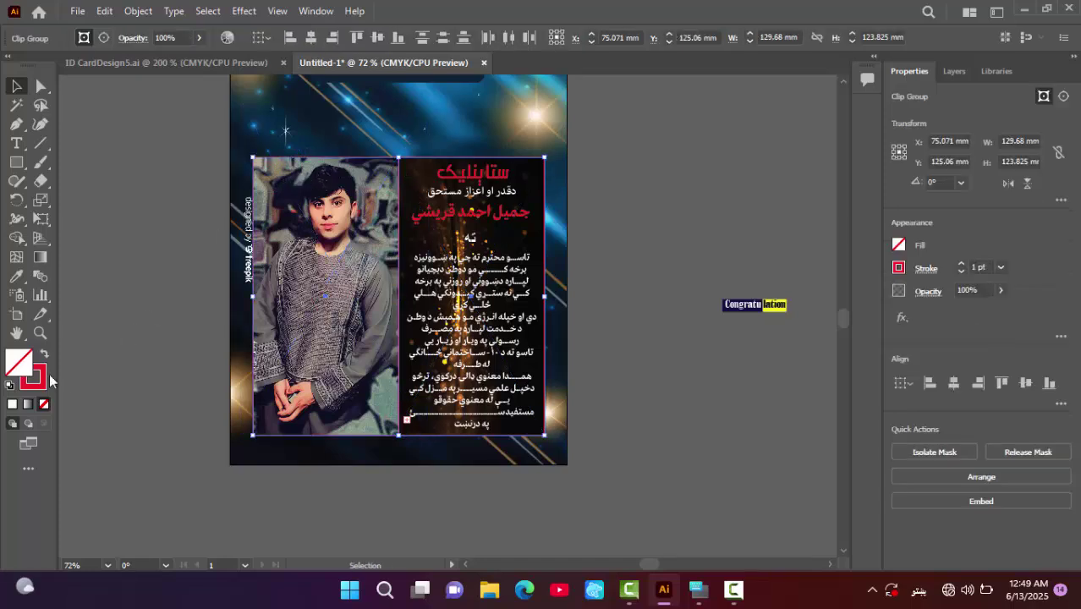
click(899, 268)
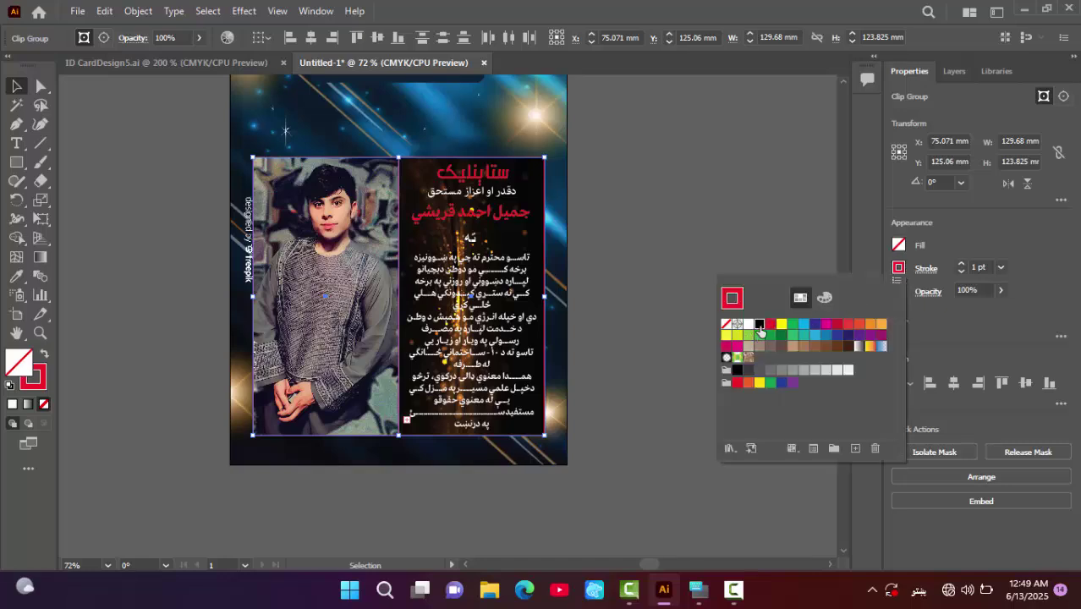
click(759, 325)
click(961, 265)
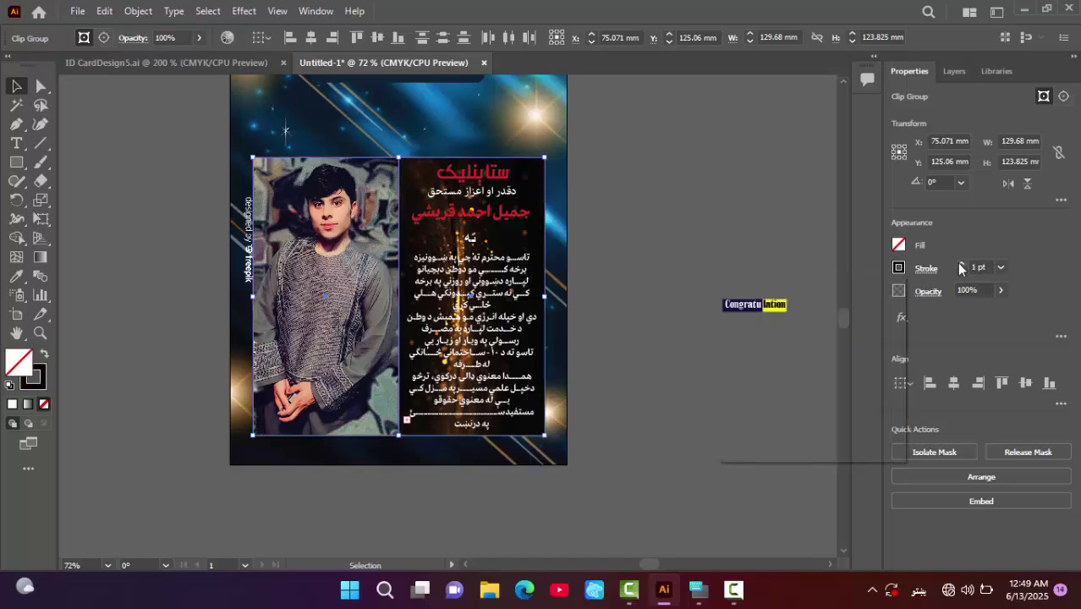
click(961, 265)
click(961, 265)
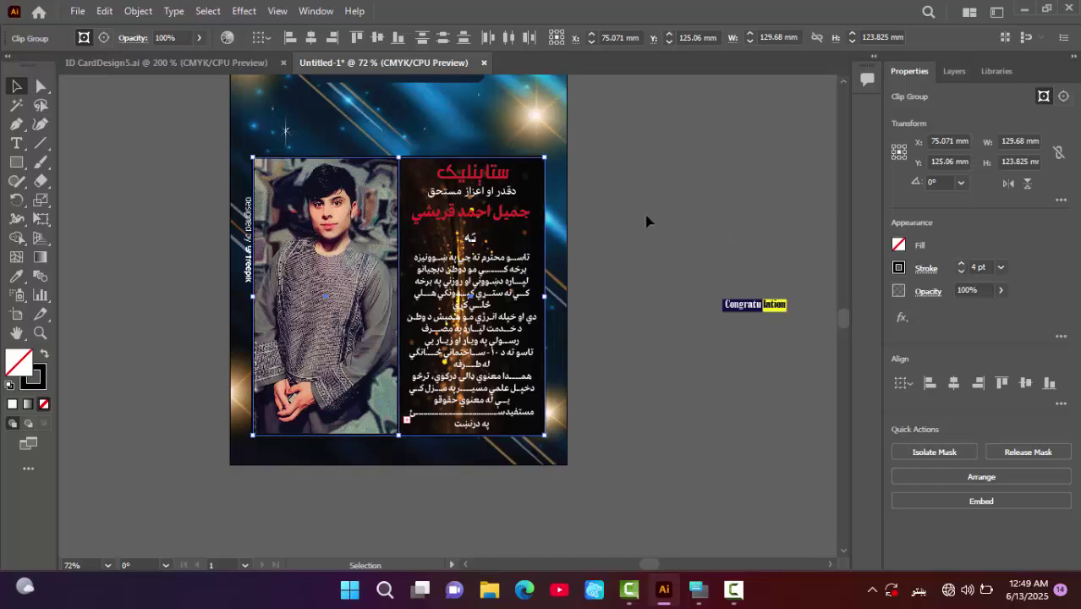
click(899, 268)
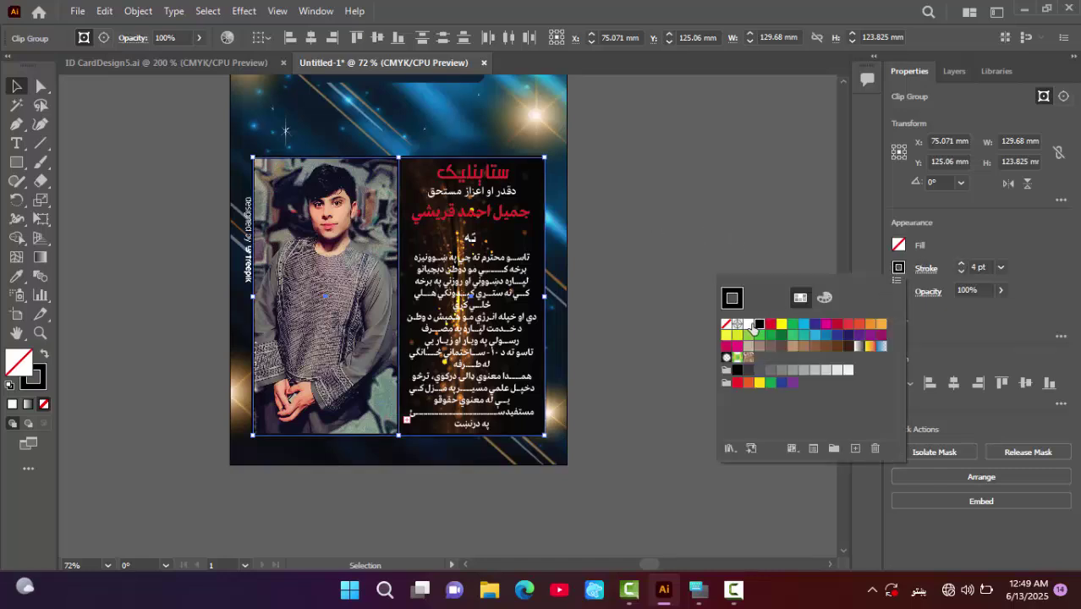
click(749, 325)
click(758, 173)
click(759, 175)
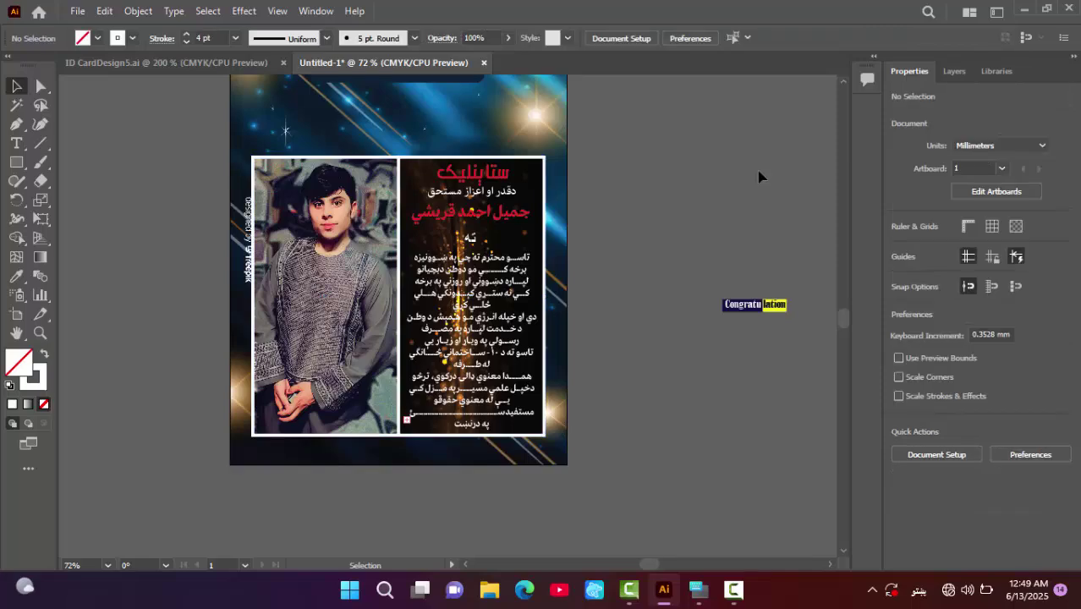
- Move the Congratulation banner to the bottom of the artboard and bring it to the front
scroll(563, 271, up, 3)
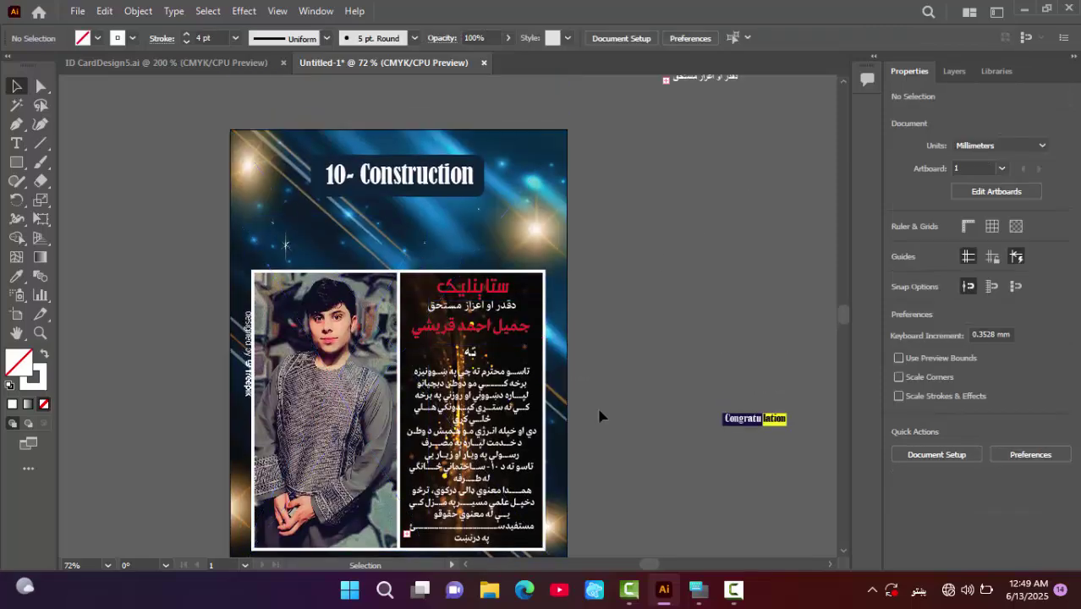
scroll(622, 427, up, 2)
click(724, 136)
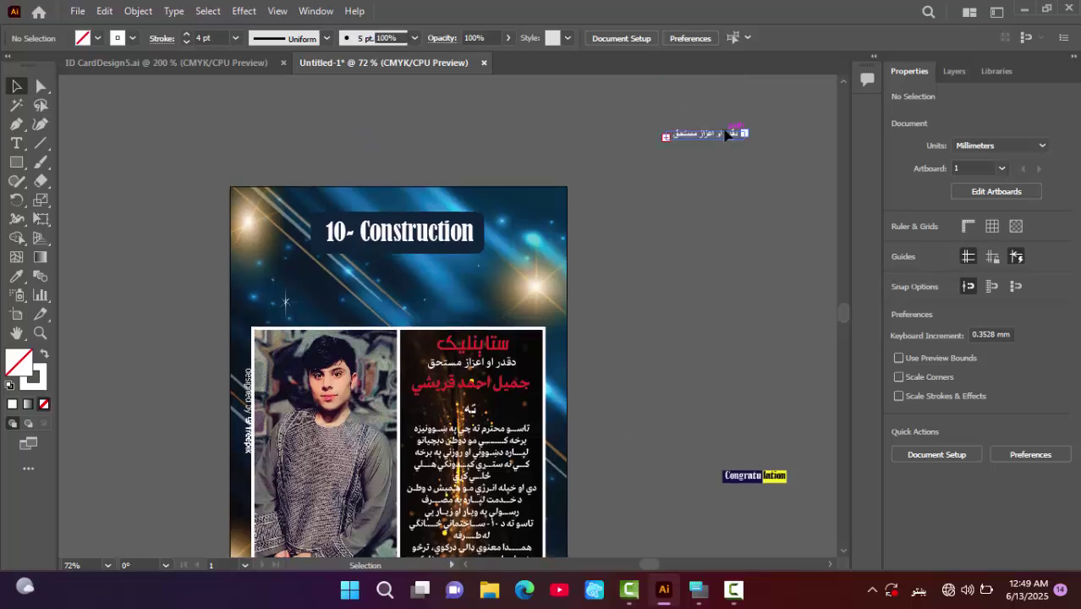
scroll(733, 296, down, 6)
click(710, 300)
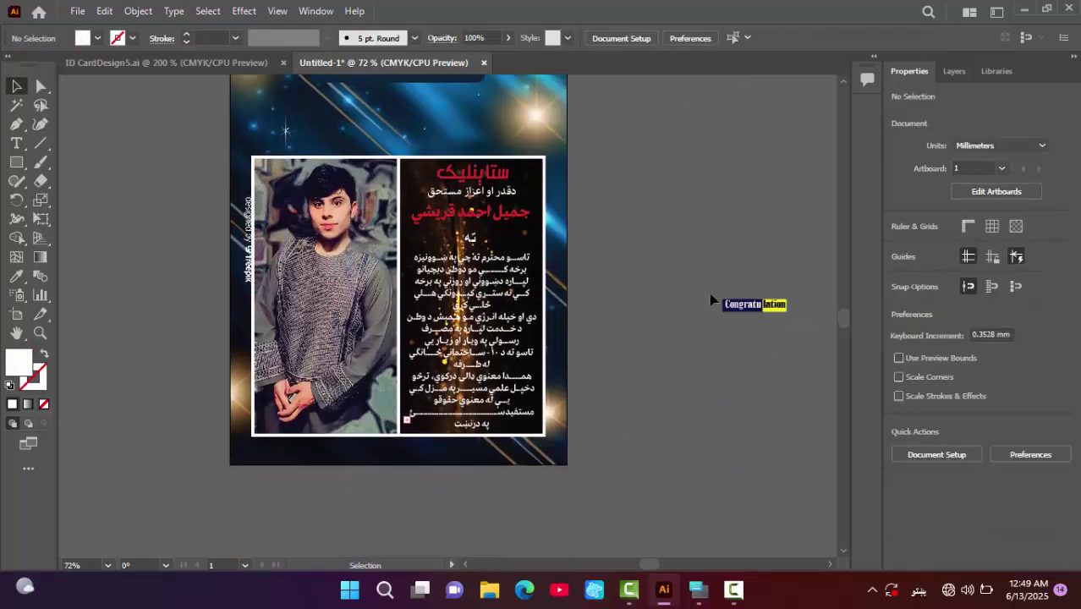
drag(808, 328, 425, 453)
key(ctrl+1)
key(ctrl+equal)
key(ctrl+equal)
key(ctrl+equal)
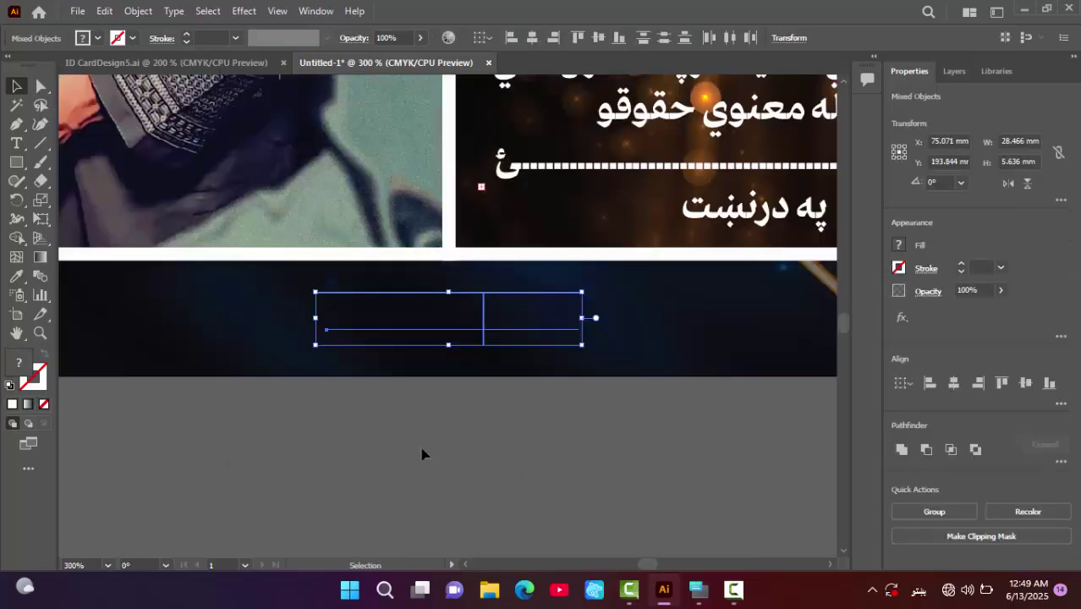
right_click(483, 311)
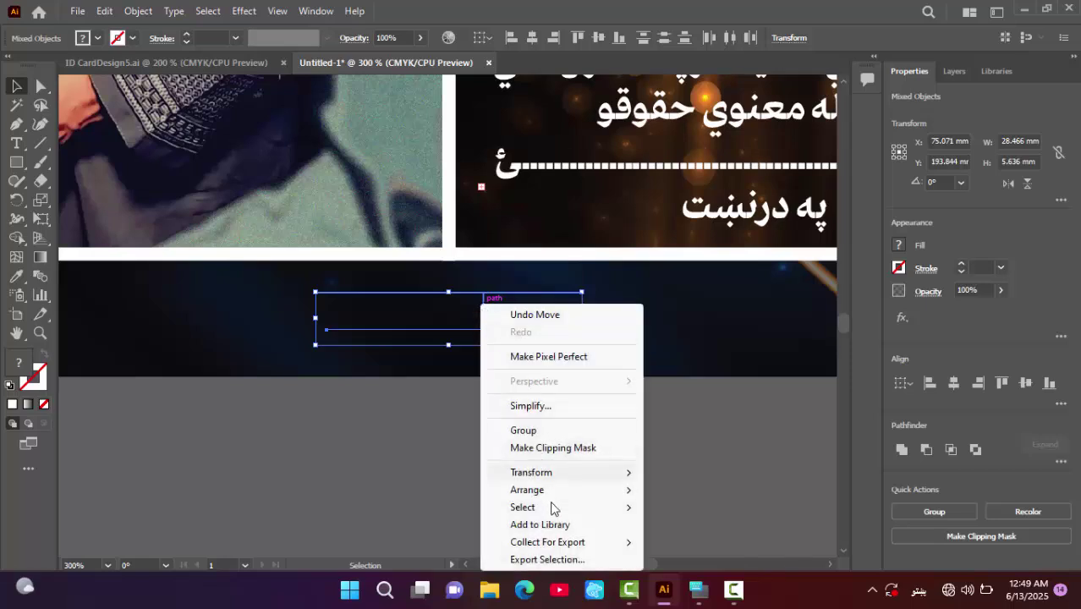
mouse_move(550, 497)
click(686, 490)
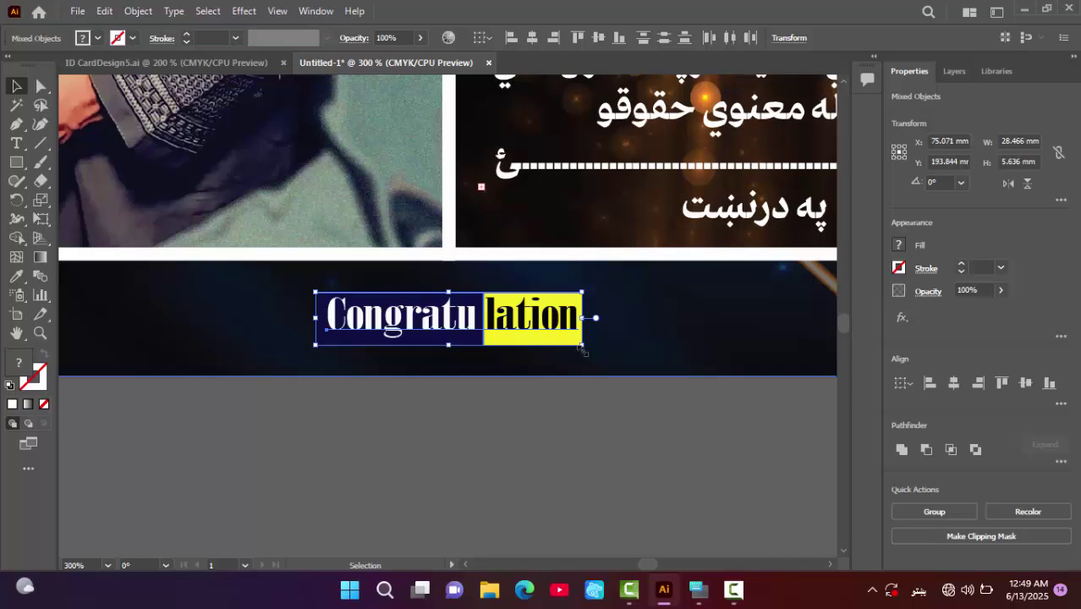
- Widen the banner, shorten it slightly and nudge it to the right
drag(583, 350, 646, 365)
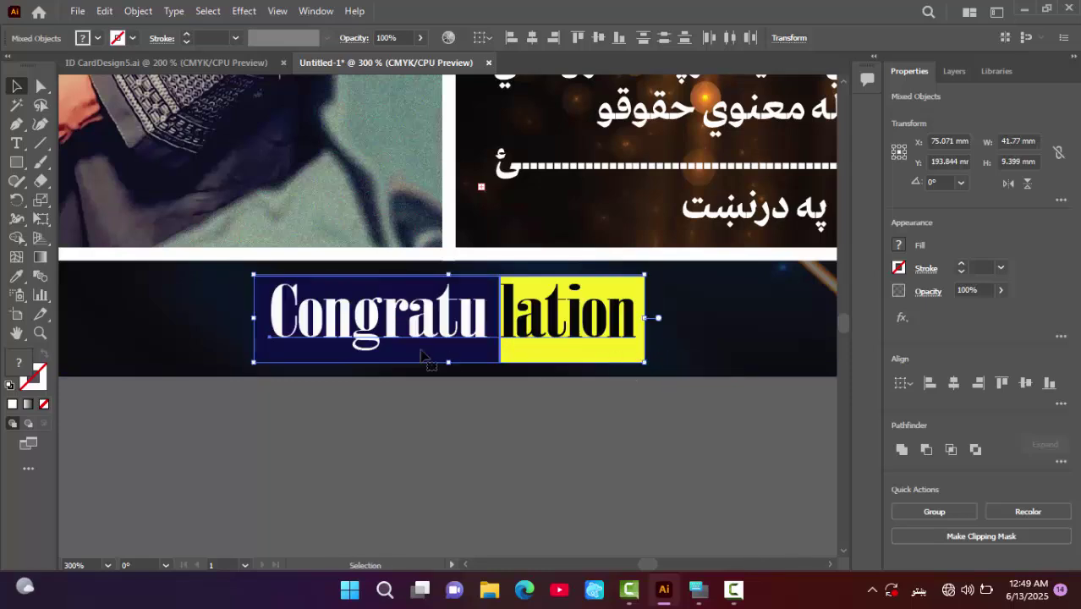
drag(447, 362, 448, 347)
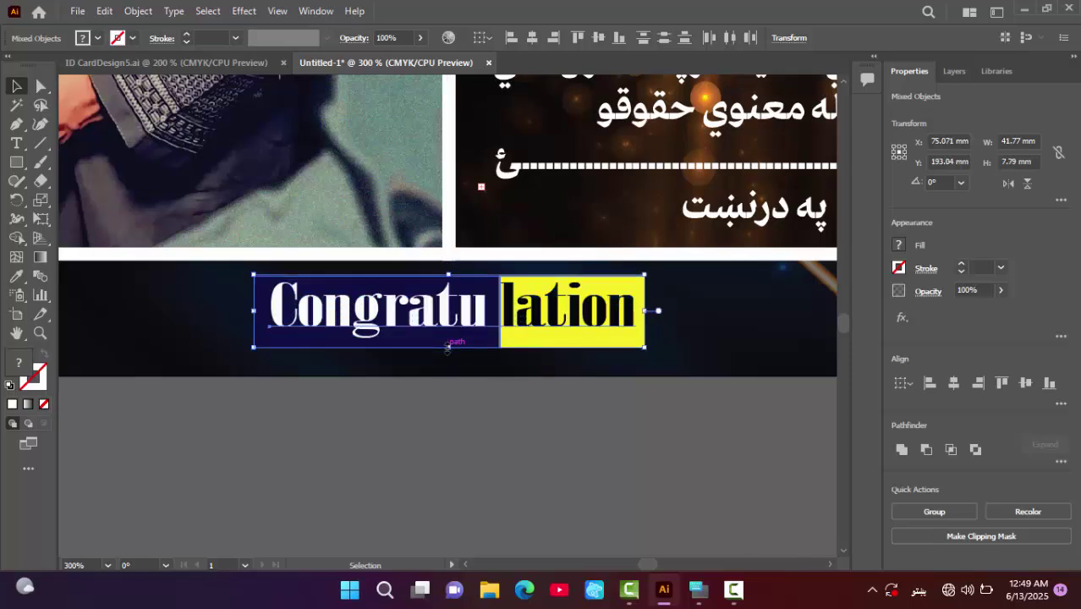
key(Right)
key(Right)
key(Right)
key(Right)
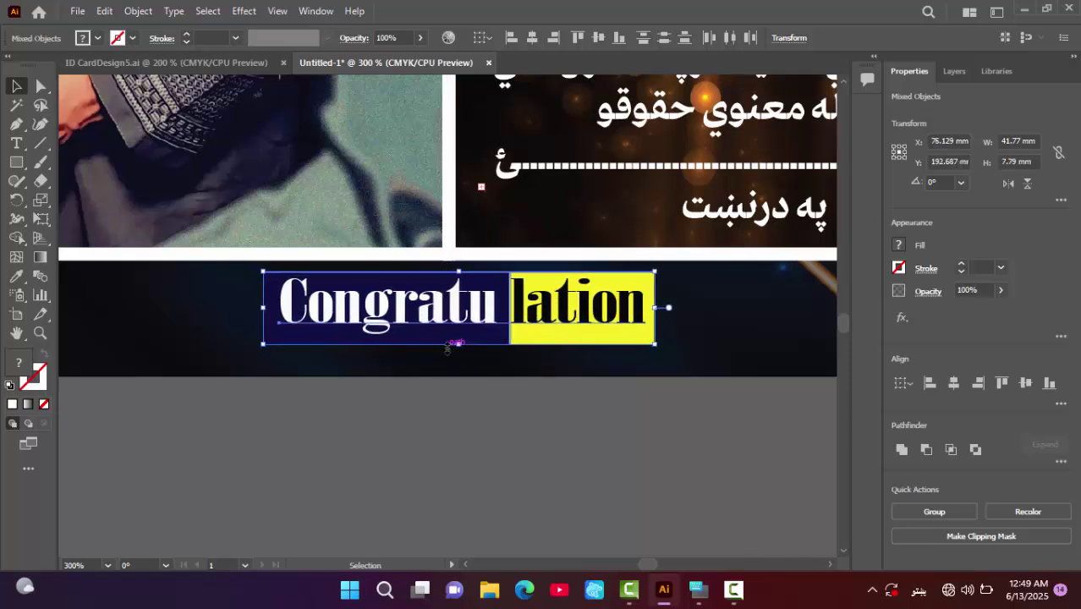
click(574, 464)
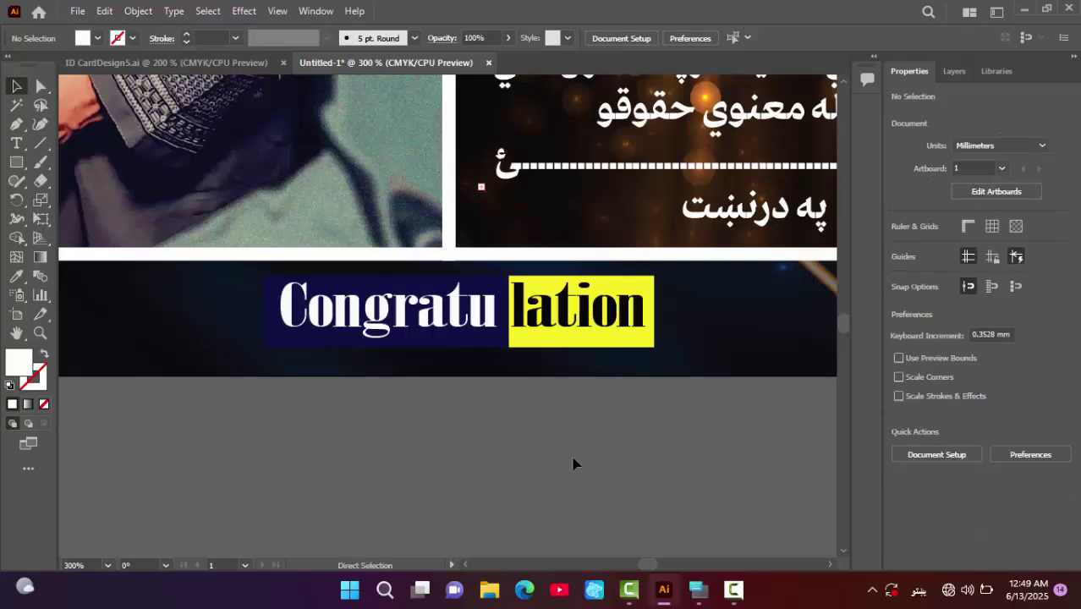
key(ctrl+minus)
key(ctrl+minus)
key(ctrl+minus)
key(ctrl+minus)
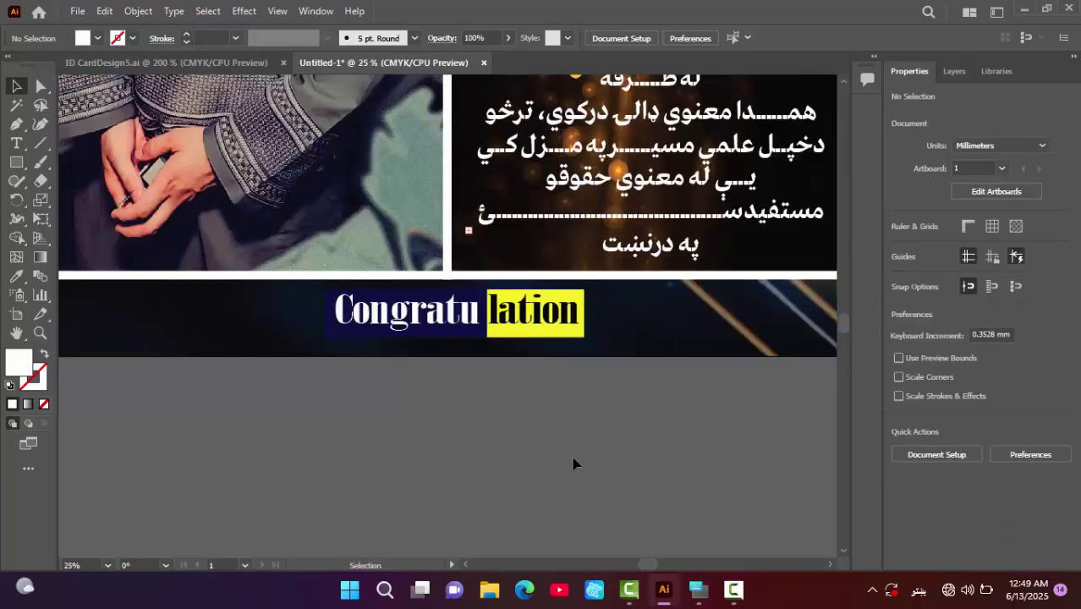
key(ctrl+plus)
key(ctrl+plus)
key(ctrl+plus)
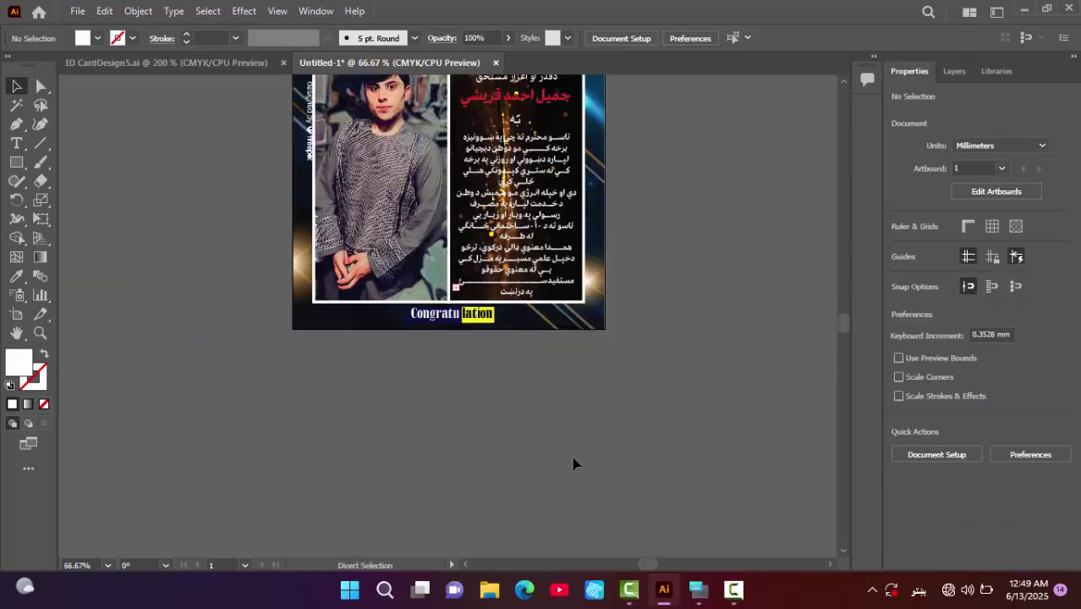
key(ctrl+plus)
scroll(313, 375, up, 3)
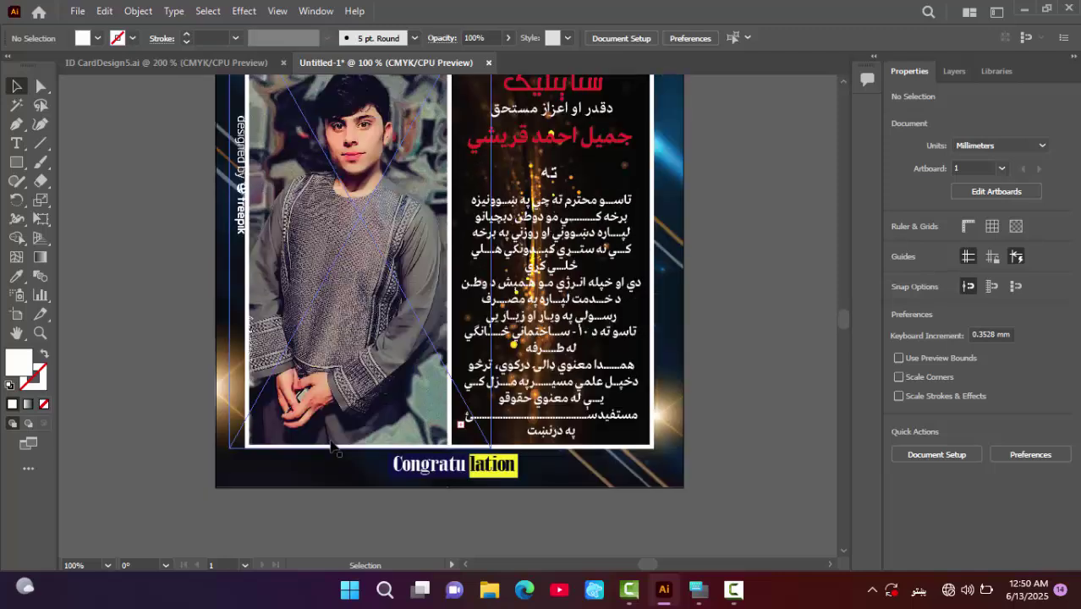
scroll(331, 446, up, 2)
scroll(410, 313, up, 5)
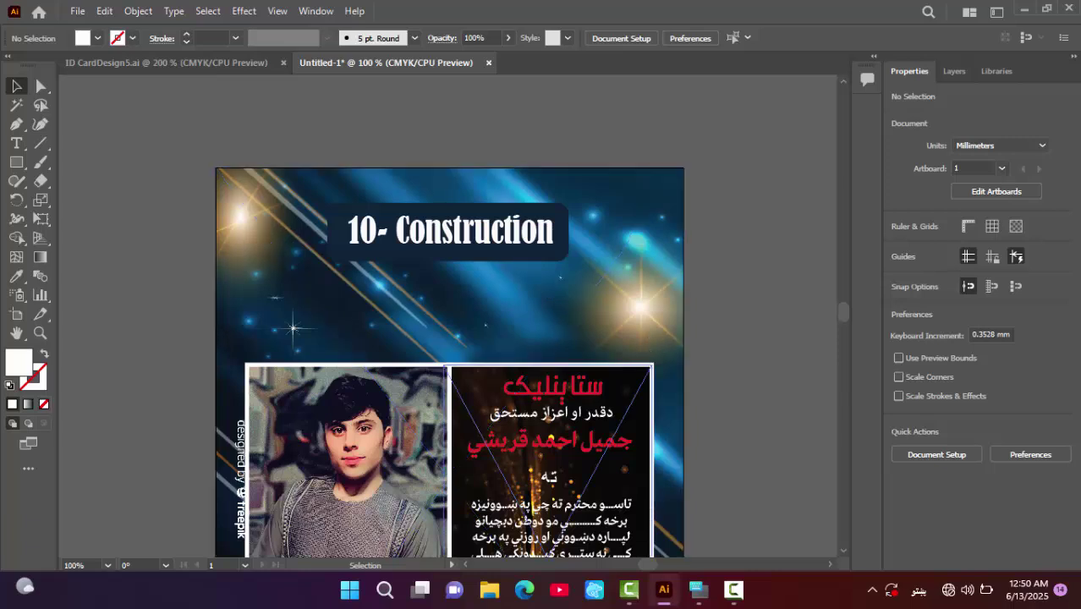
click(727, 599)
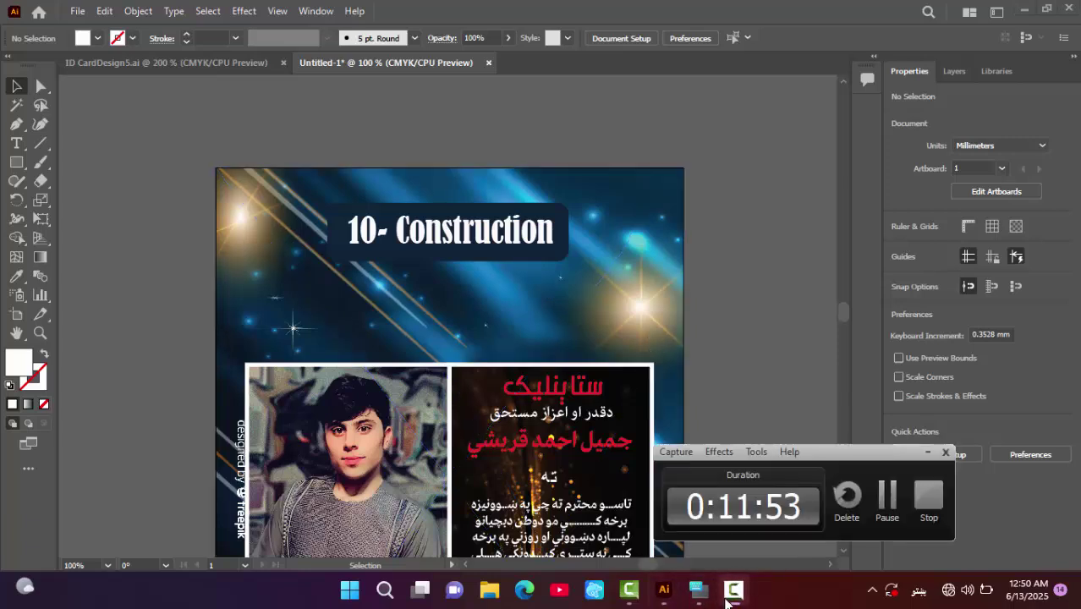
drag(757, 461, 874, 478)
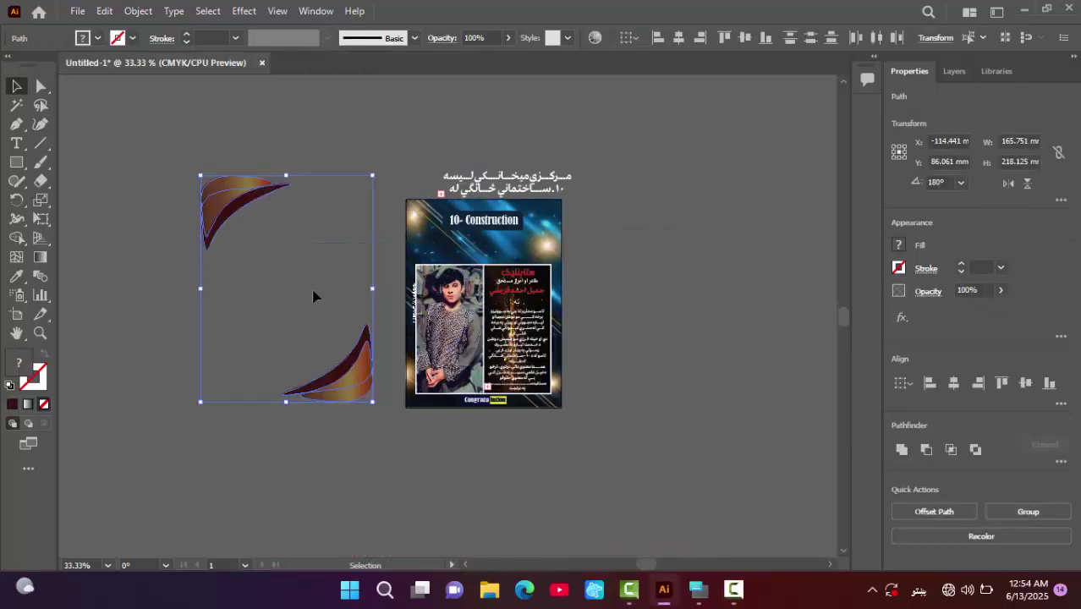
- Move the lower swoosh onto the certificate's bottom-right corner and send it to the back
key(ctrl+equal)
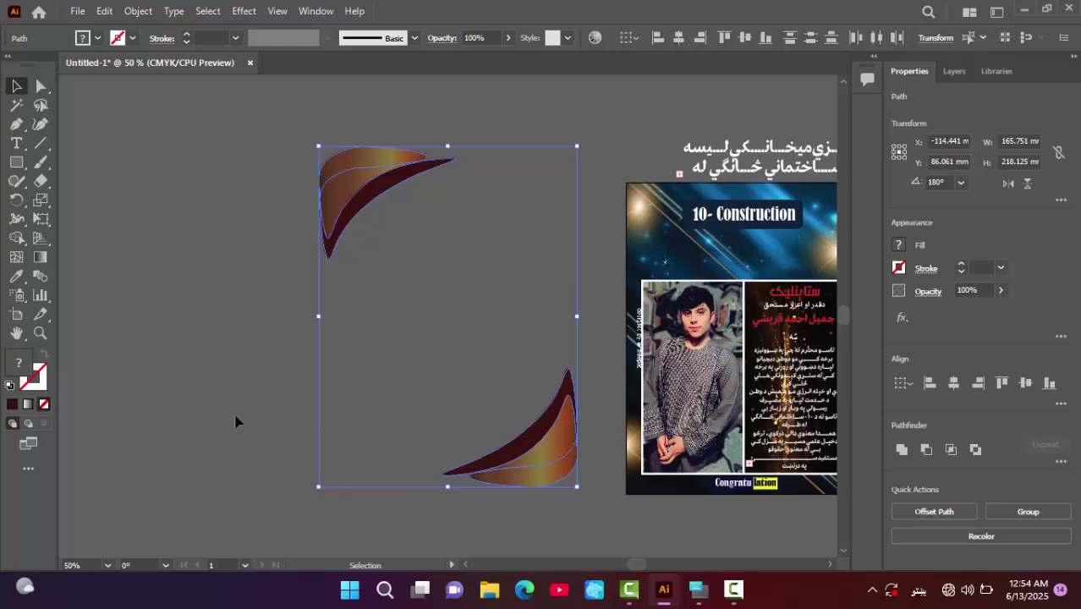
click(377, 443)
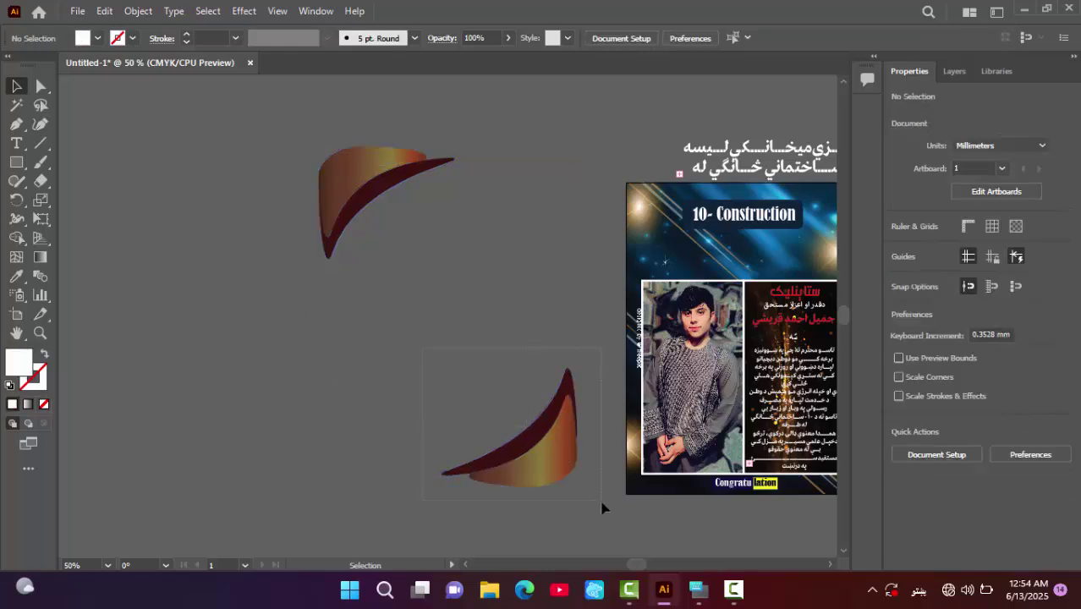
drag(555, 454, 672, 482)
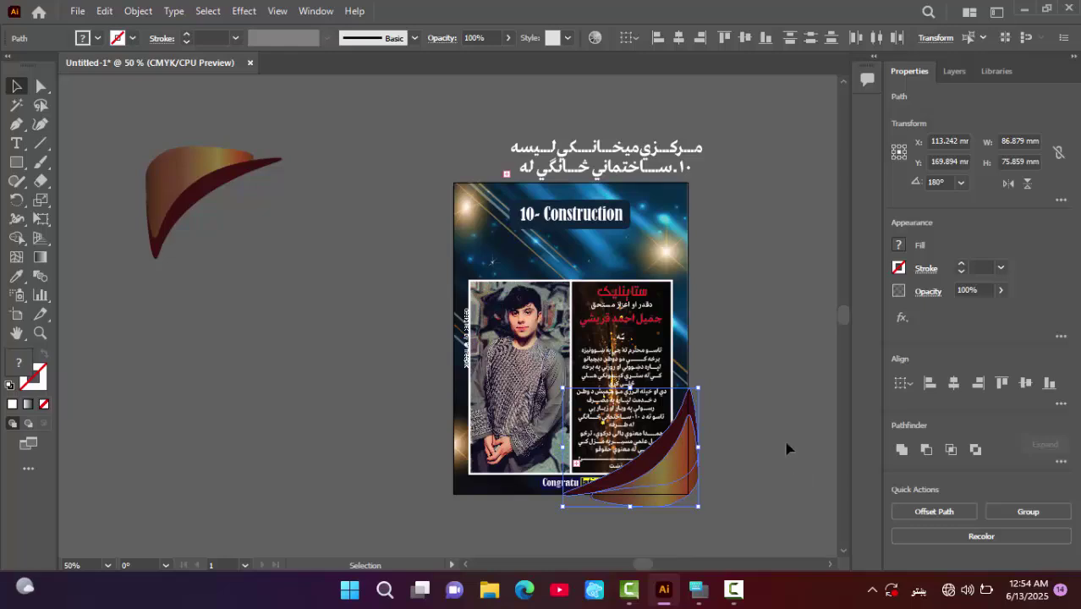
right_click(677, 465)
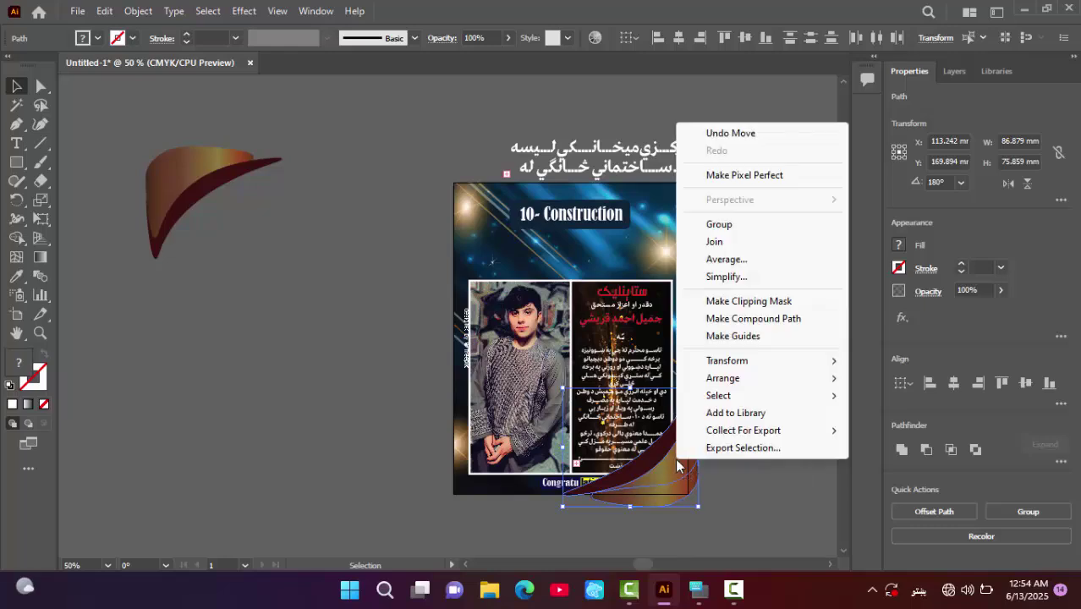
mouse_move(743, 387)
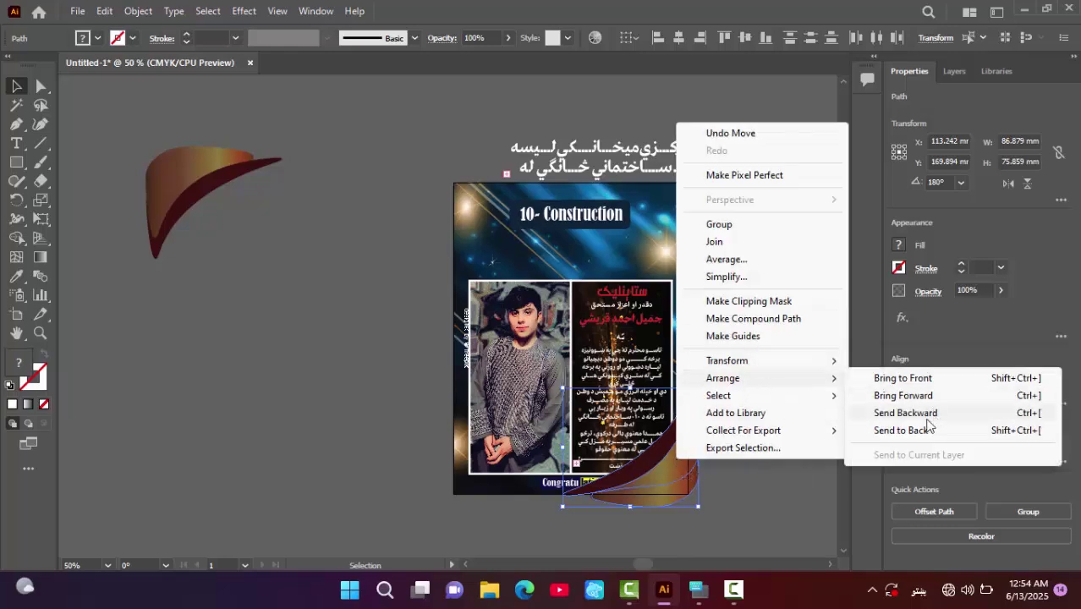
click(879, 432)
click(427, 199)
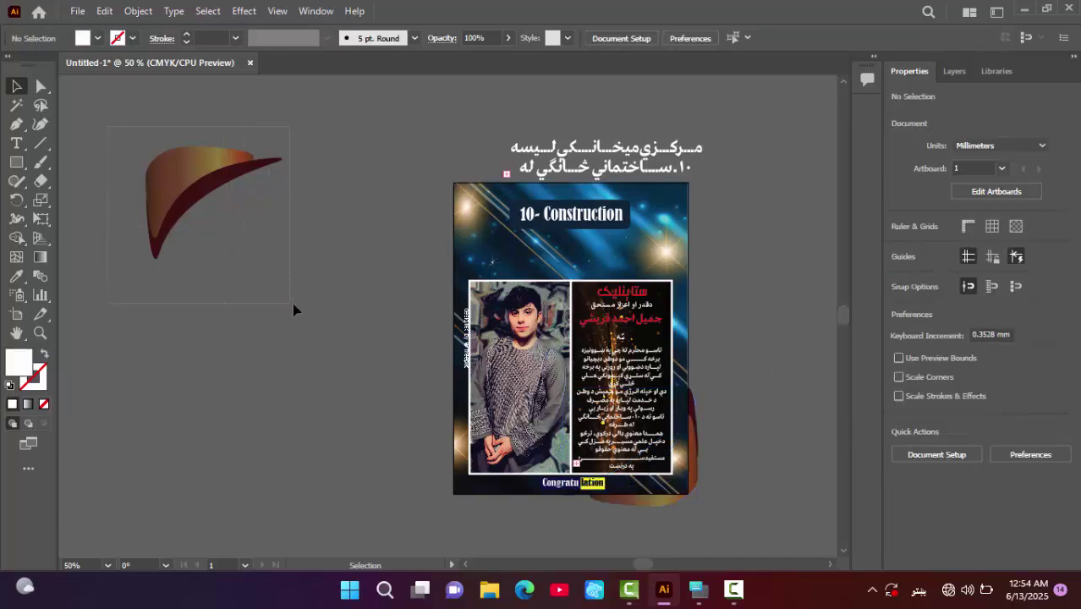
- Move the upper swoosh onto the certificate's top-left corner and nudge it lower
drag(209, 185, 509, 194)
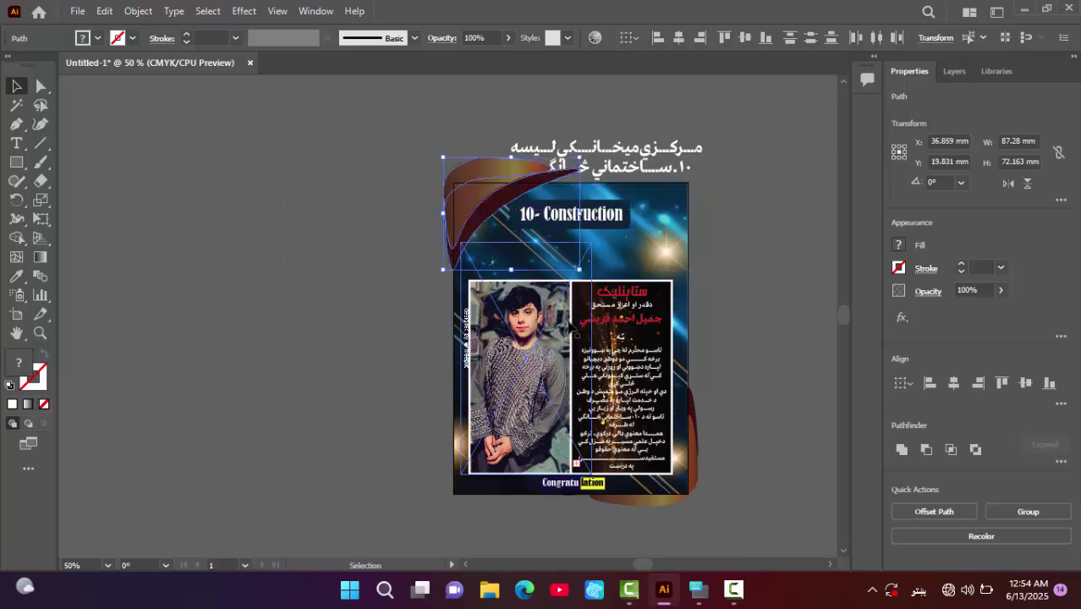
key(shift+Down)
key(shift+Down)
key(shift+Down)
key(shift+Down)
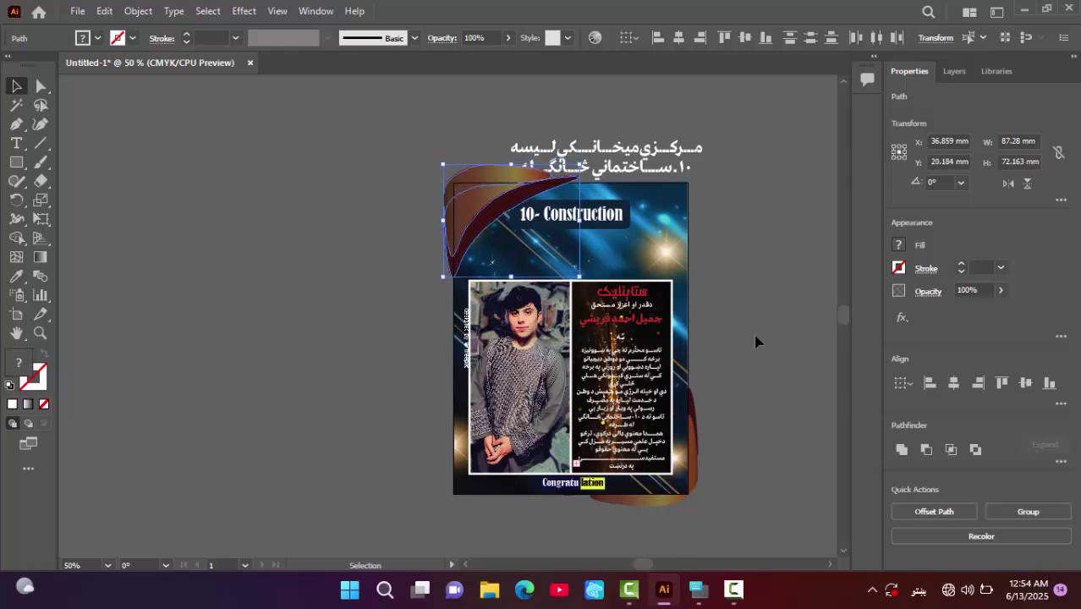
key(ctrl+shift+bracketleft)
key(shift+Down)
key(shift+Down)
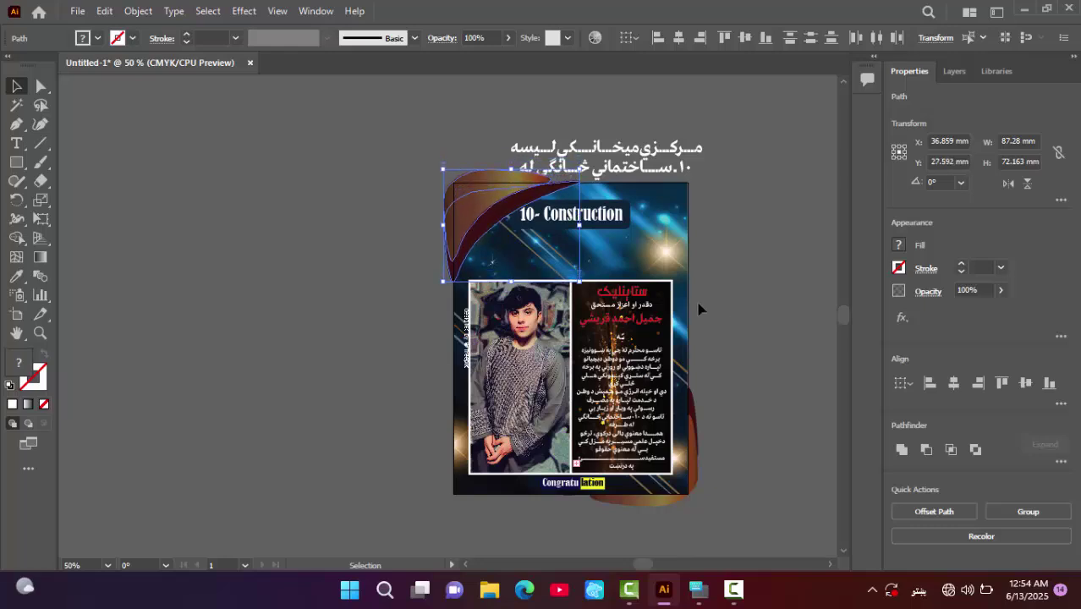
click(282, 212)
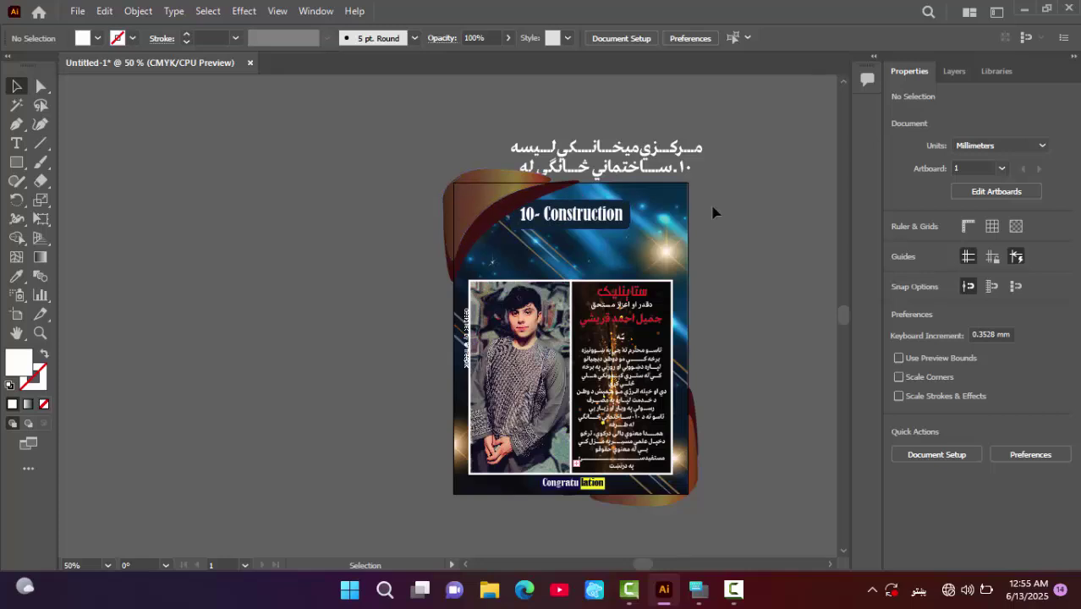
- Adjust the top-left swoosh pieces and send both behind the certificate
click(472, 207)
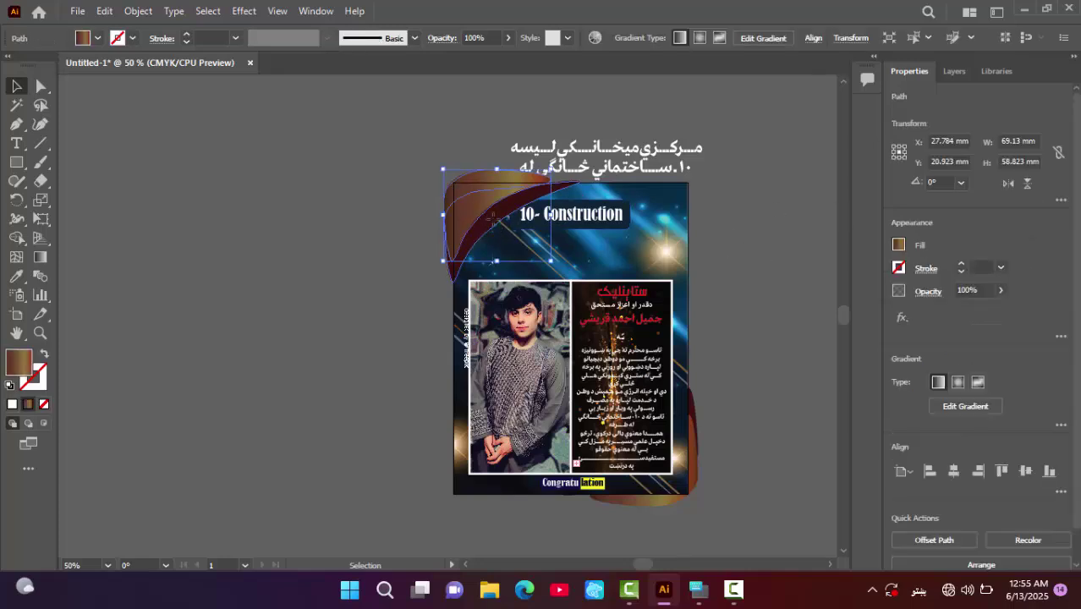
drag(493, 219, 496, 226)
right_click(496, 227)
mouse_move(567, 474)
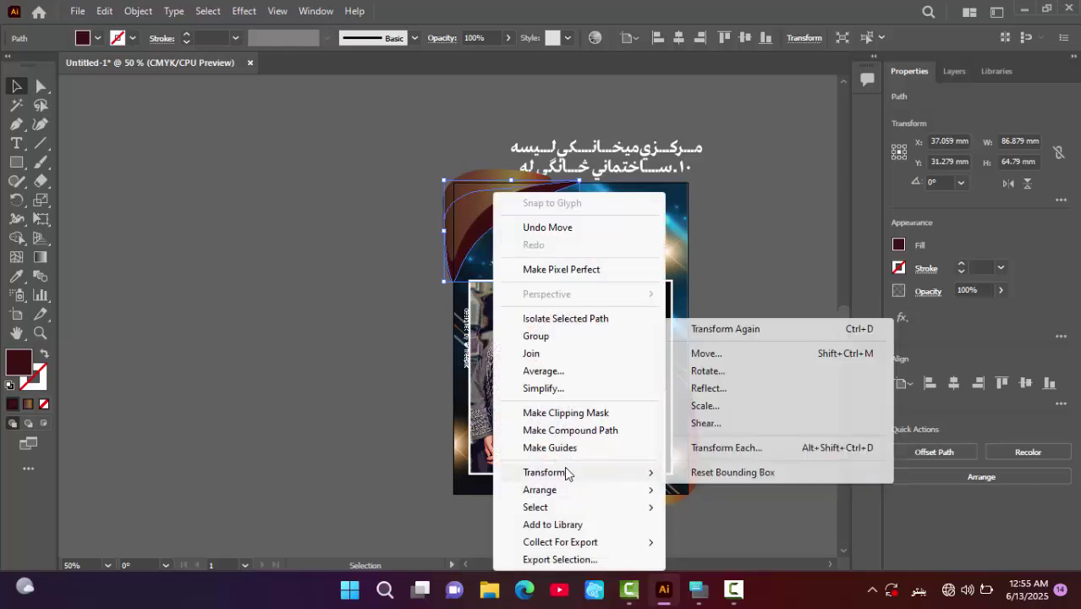
mouse_move(611, 495)
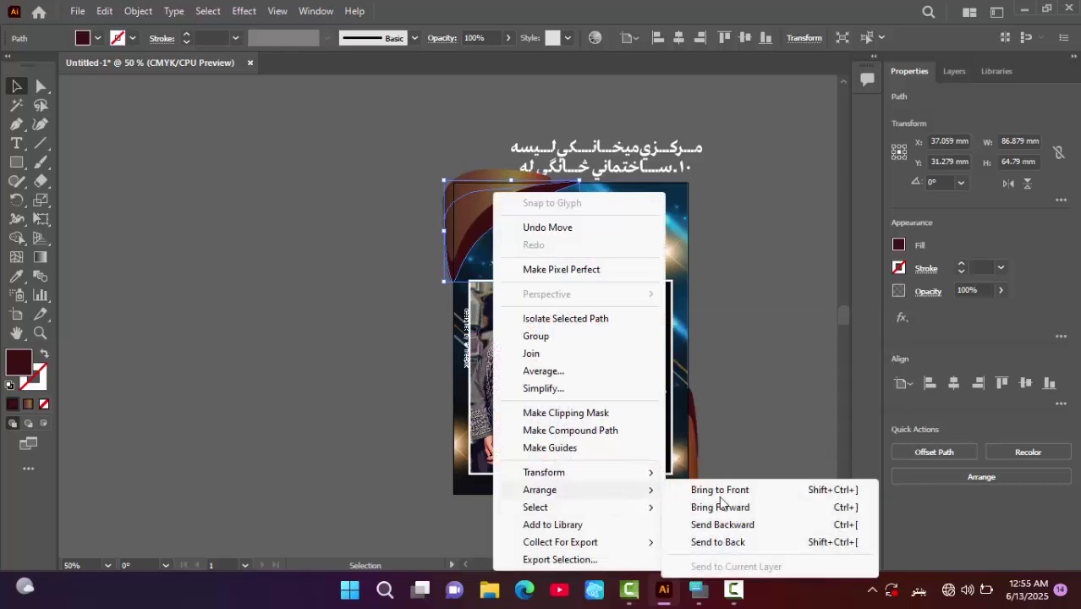
click(728, 543)
click(521, 190)
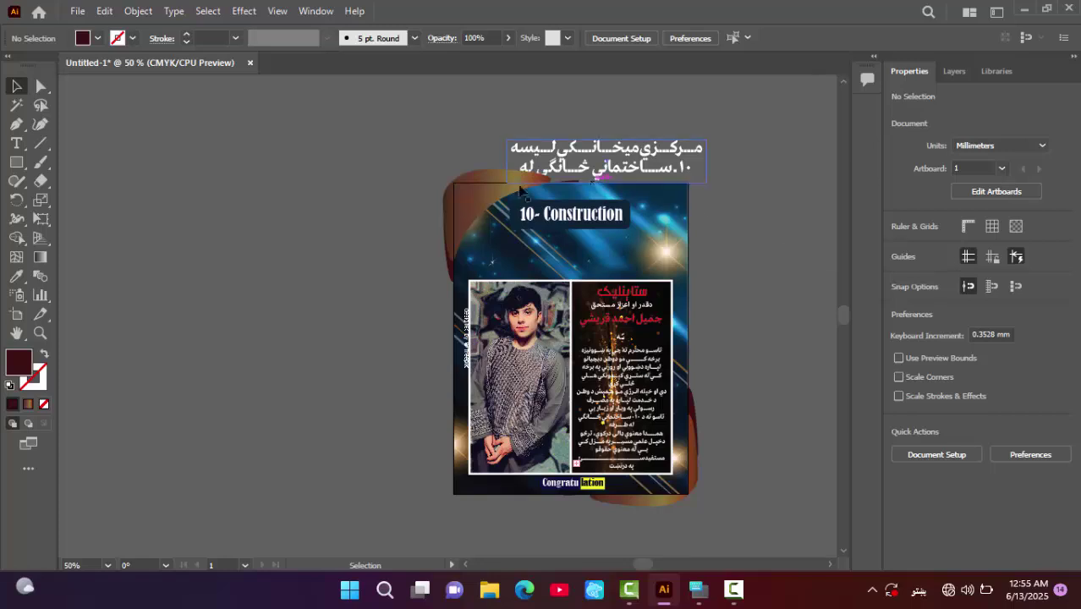
right_click(484, 193)
mouse_move(535, 505)
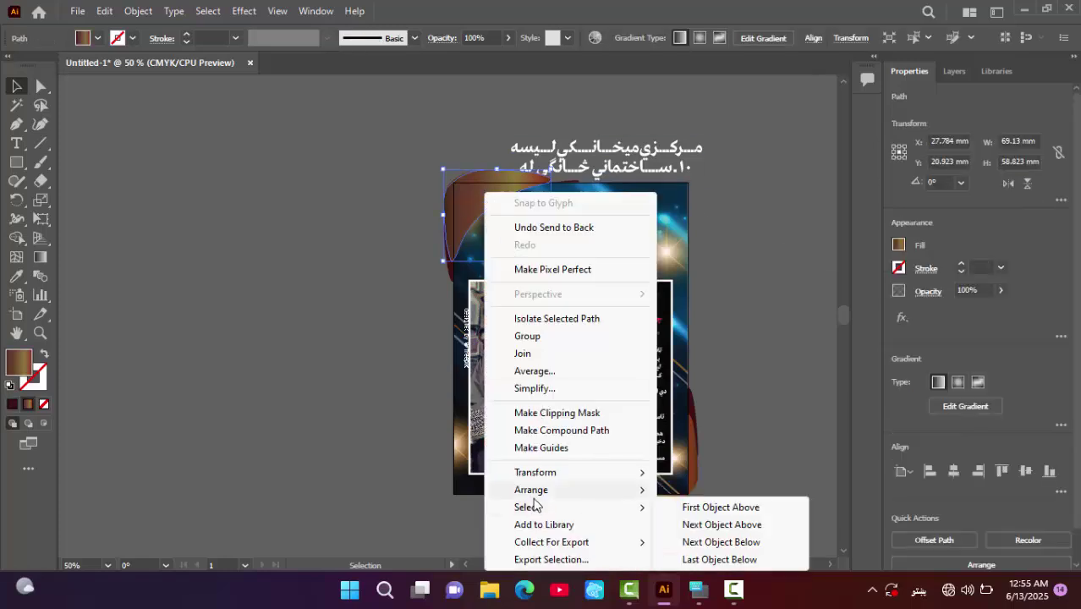
click(745, 545)
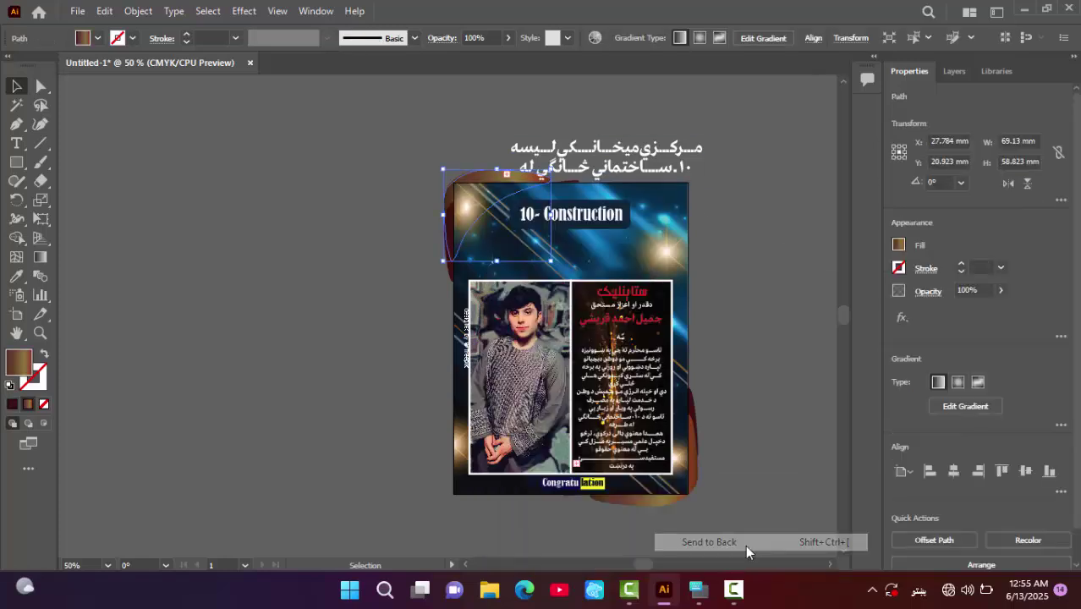
click(730, 277)
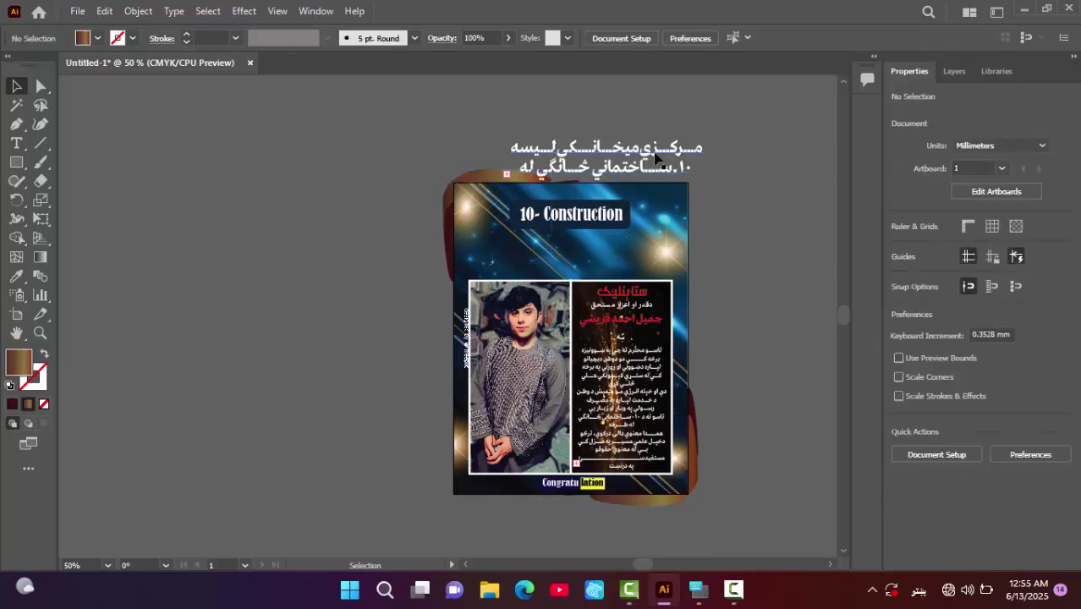
- Move the Pashto heading down below the title and nudge it slightly right
drag(653, 150, 616, 248)
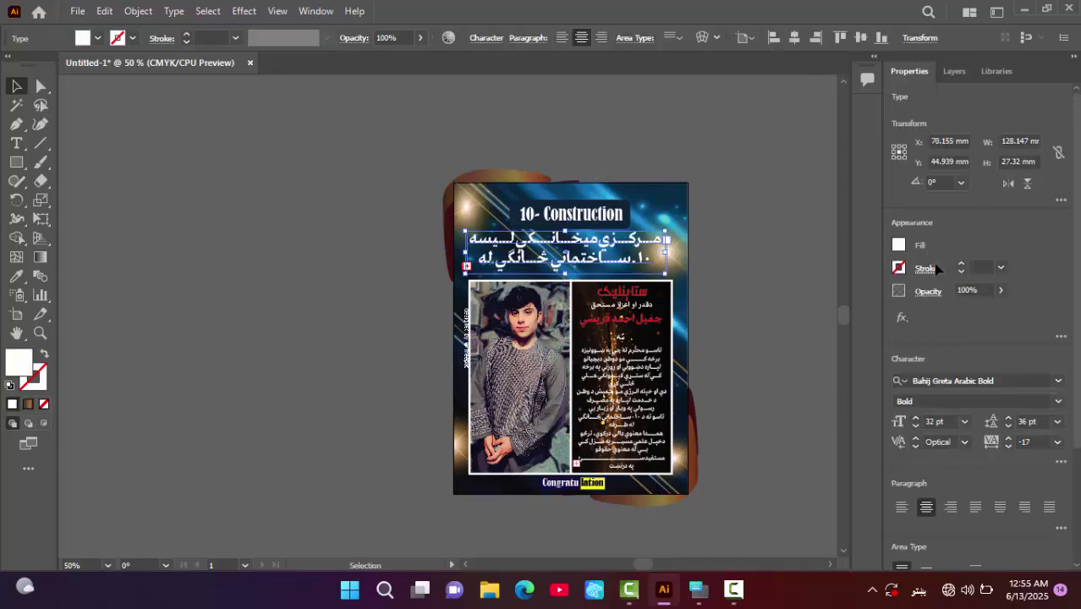
key(Right)
key(Right)
key(Right)
key(Right)
key(Right)
key(Right)
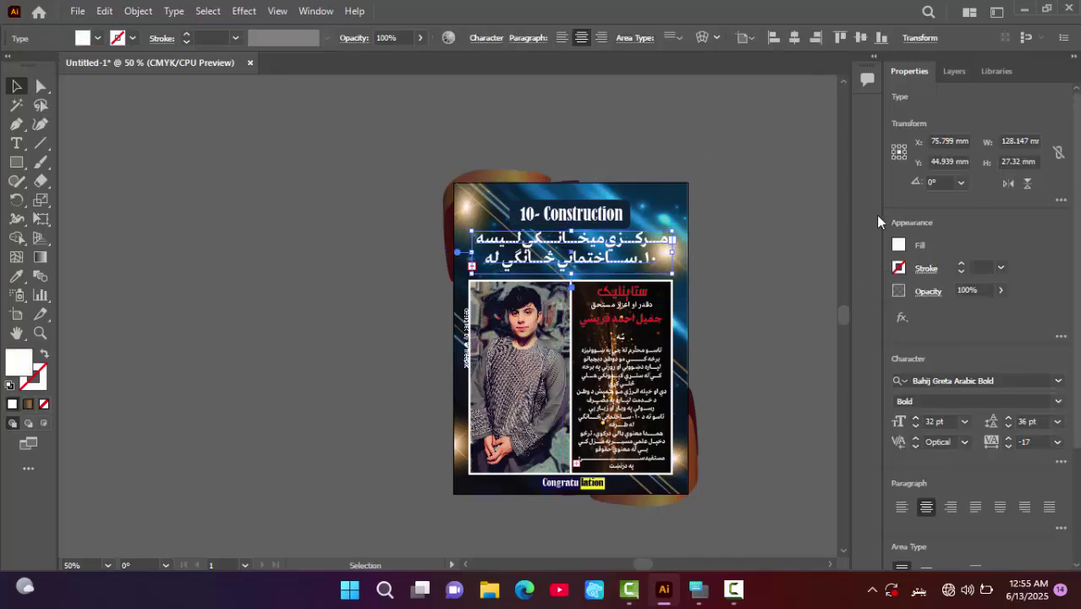
click(794, 197)
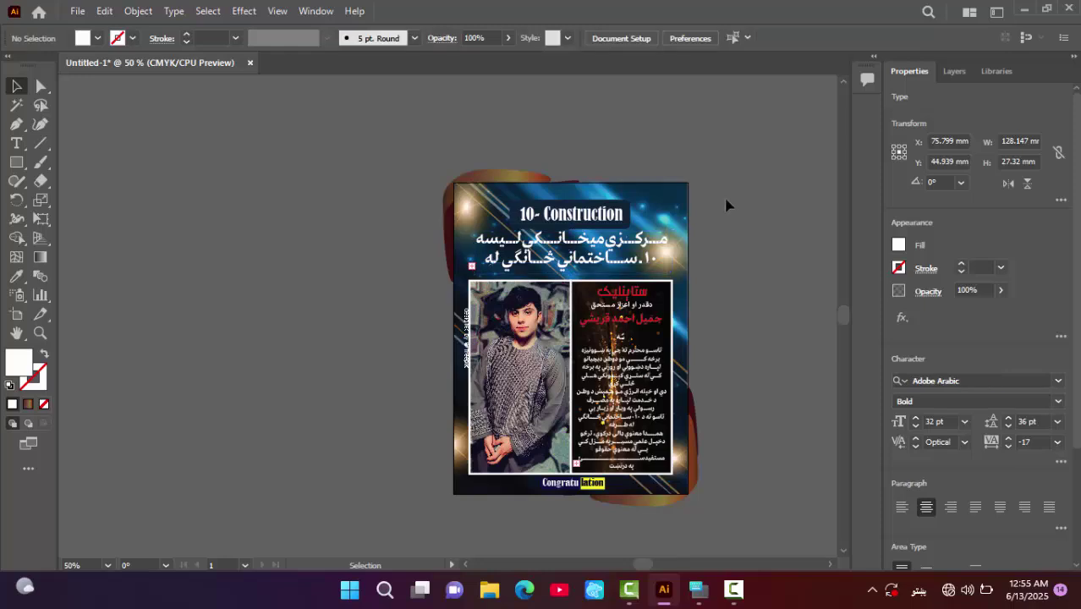
- Send the starry background image behind all other artwork
right_click(677, 218)
mouse_move(736, 351)
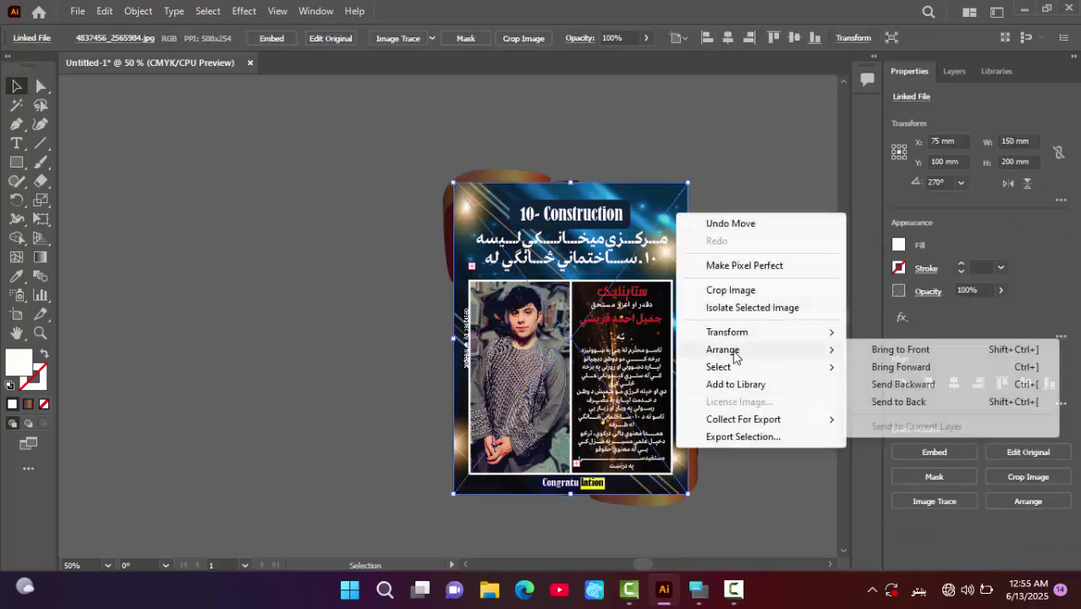
click(943, 401)
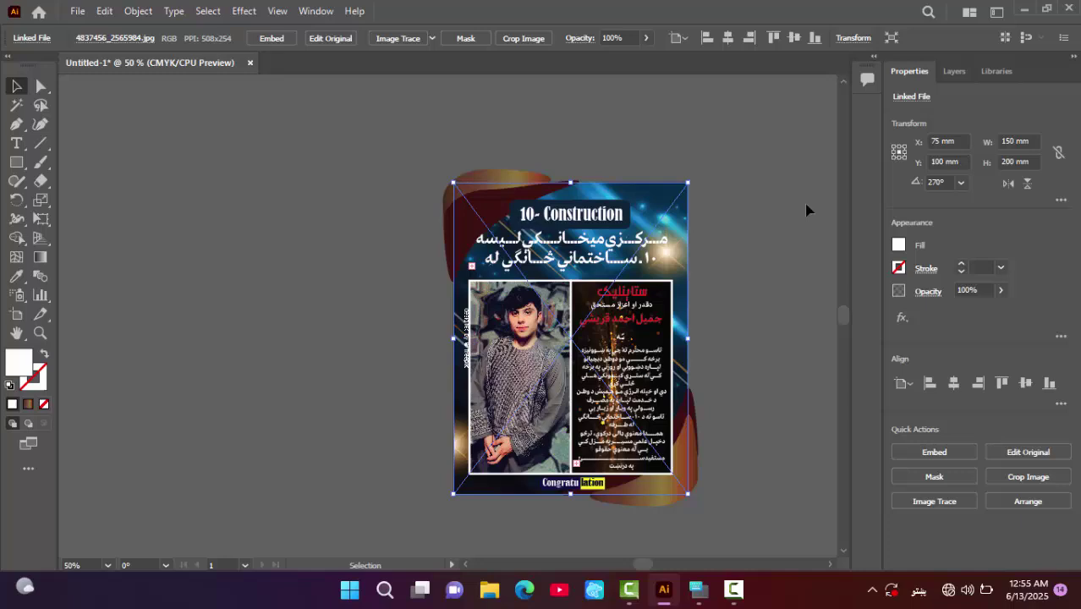
click(754, 150)
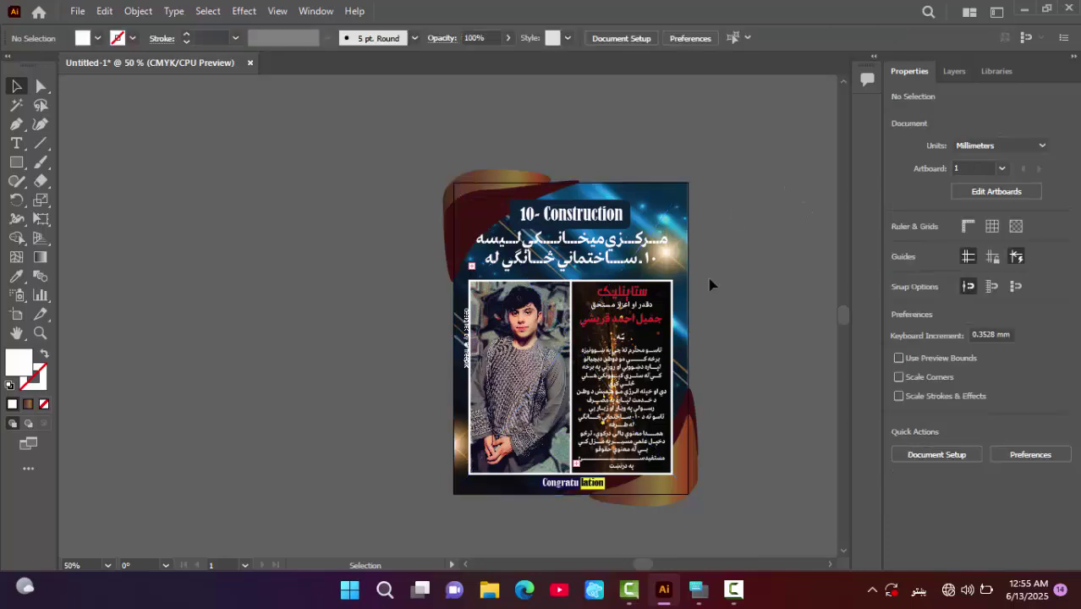
- Bring the top-left brown swoosh to the front
right_click(504, 179)
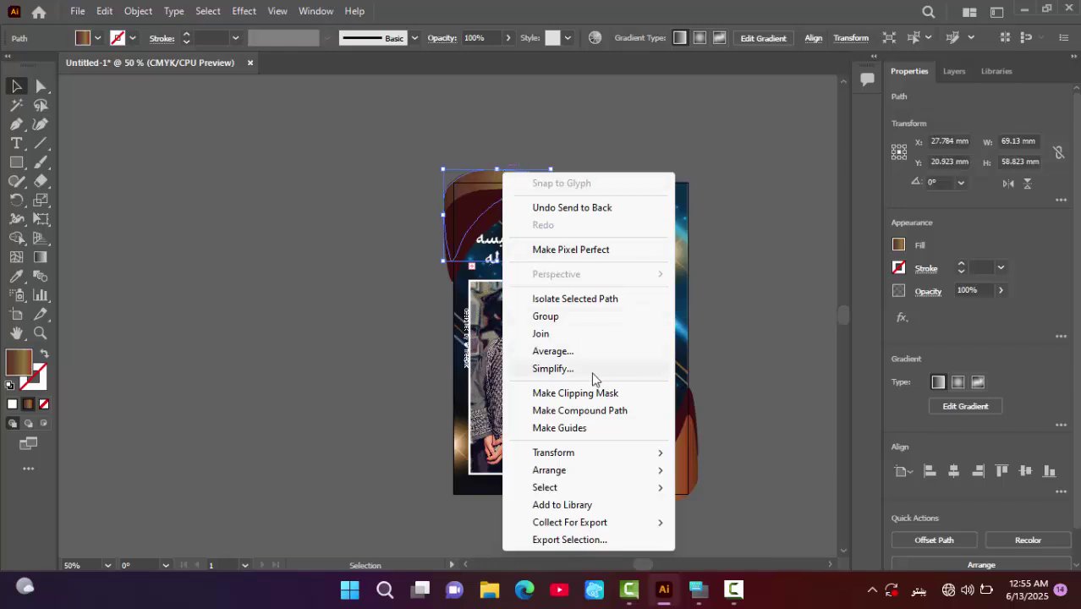
mouse_move(558, 476)
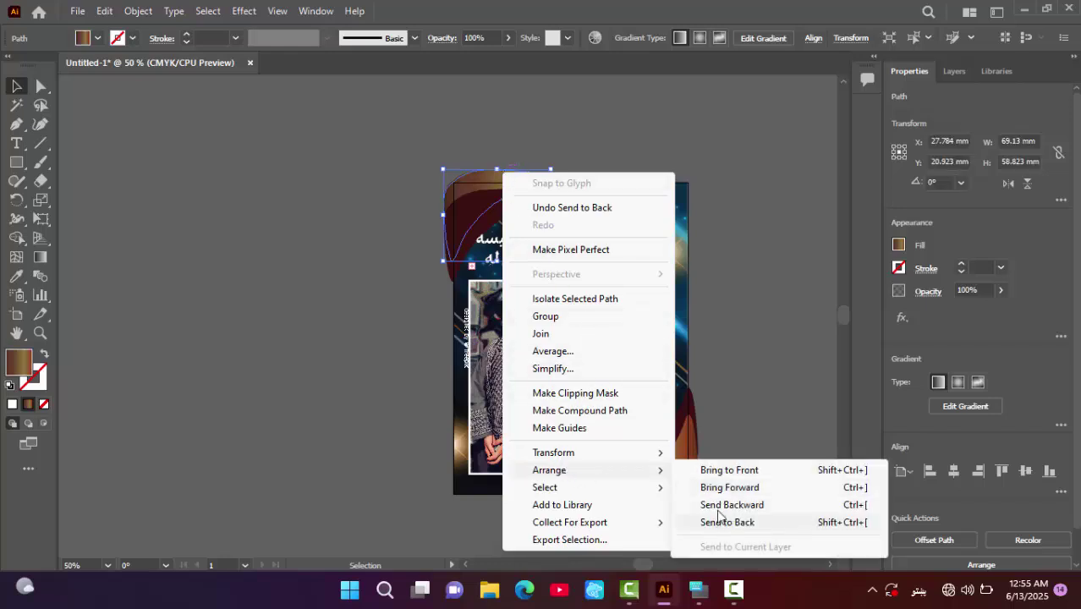
click(731, 470)
click(763, 295)
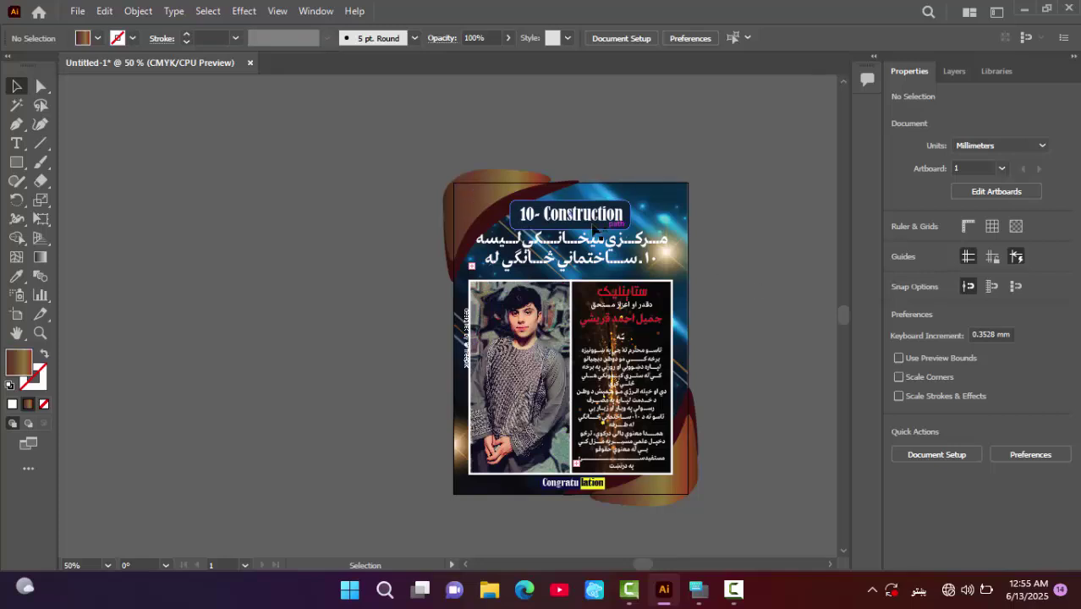
- Recolour the top-left swooshes with the Eyedropper: outer shape dark navy, maroon curve brown gradient
click(475, 201)
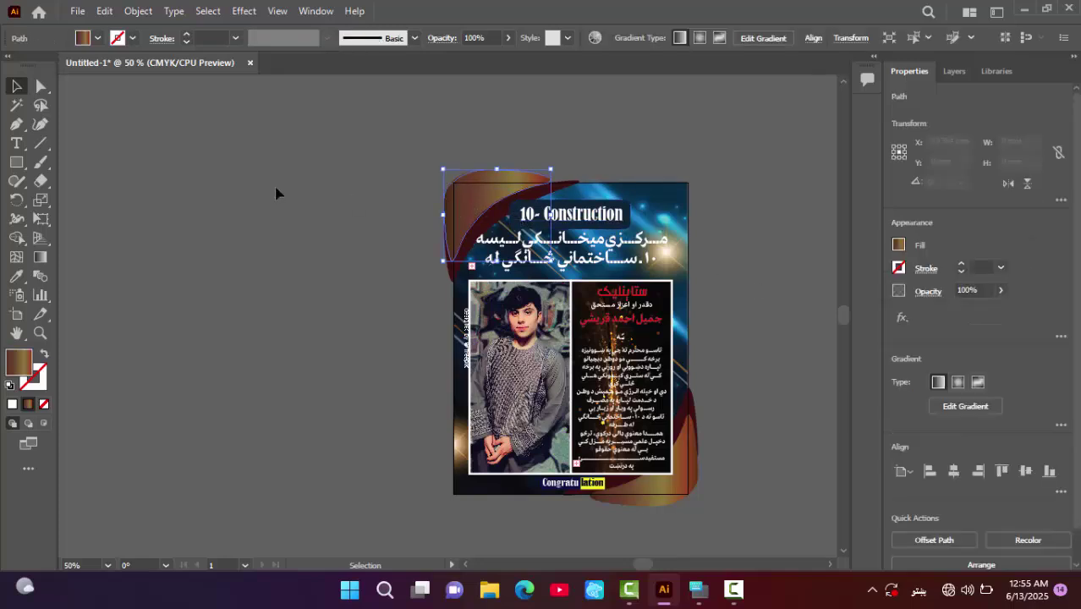
click(13, 278)
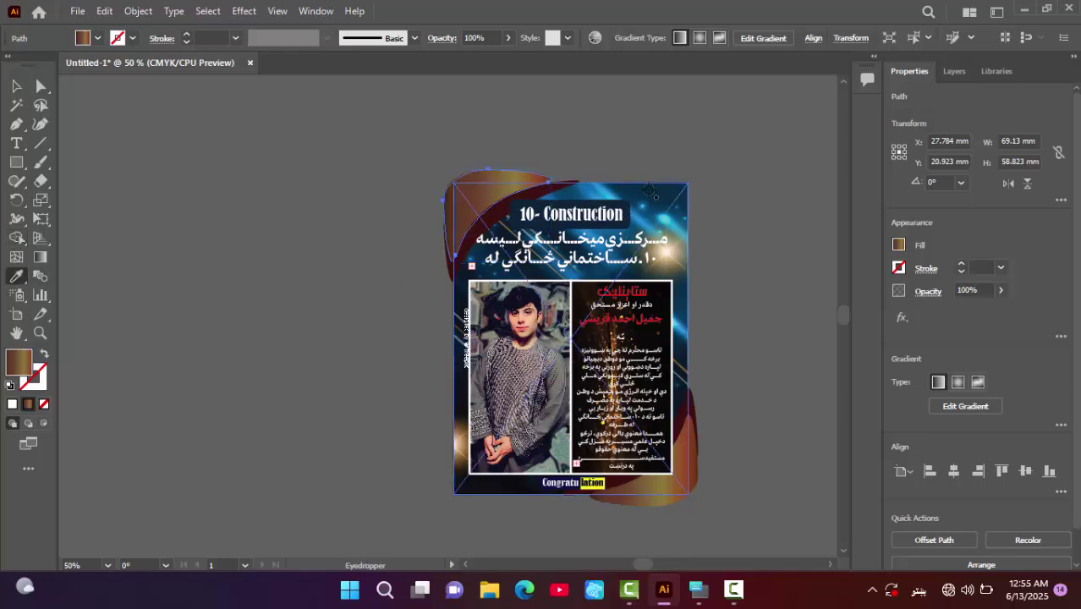
click(649, 192)
click(19, 88)
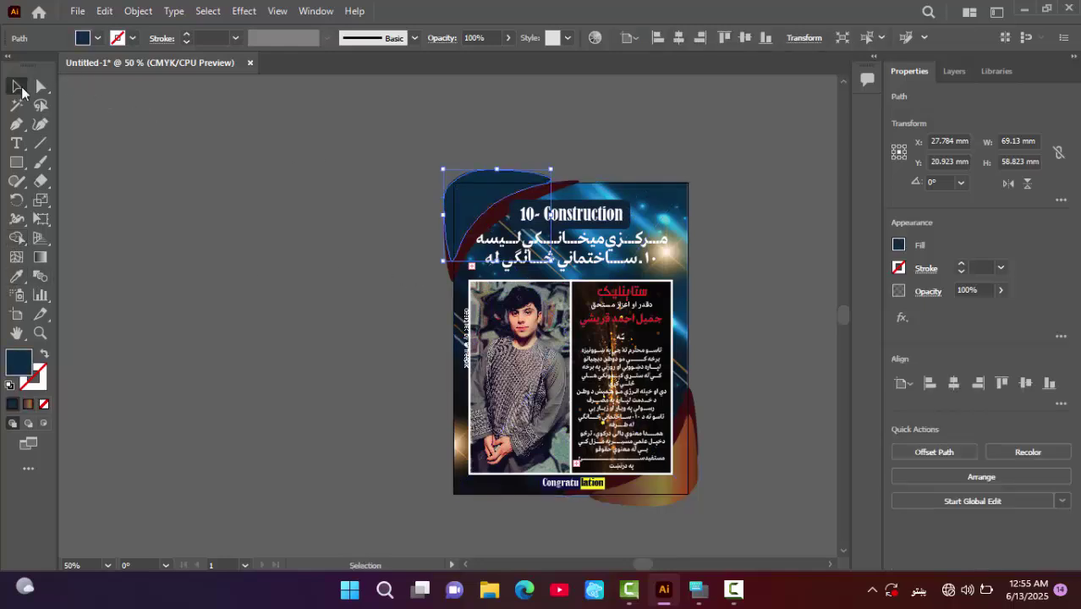
click(250, 216)
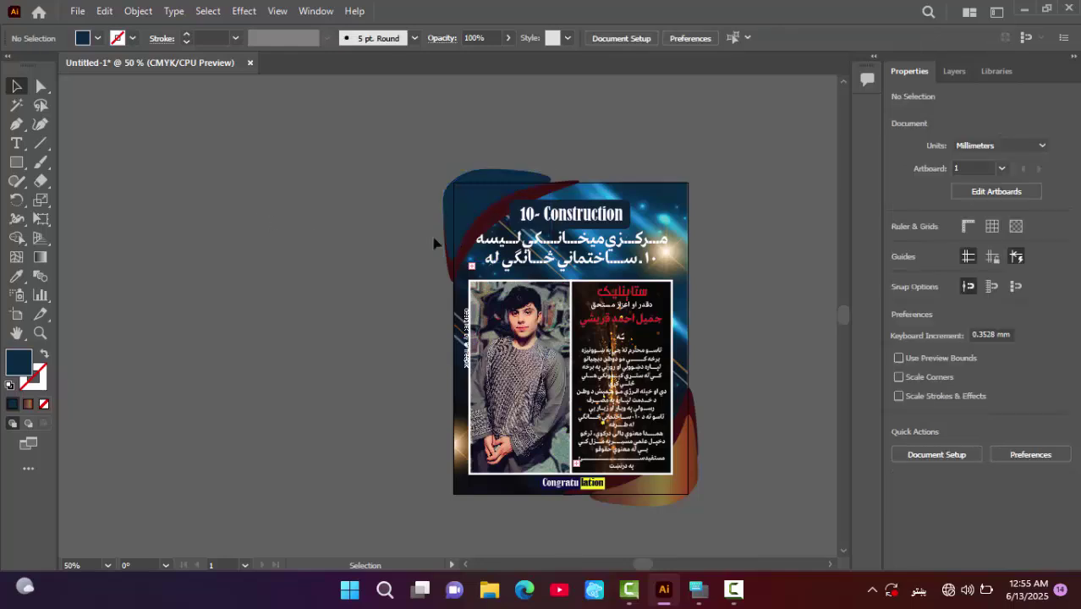
click(489, 224)
click(16, 276)
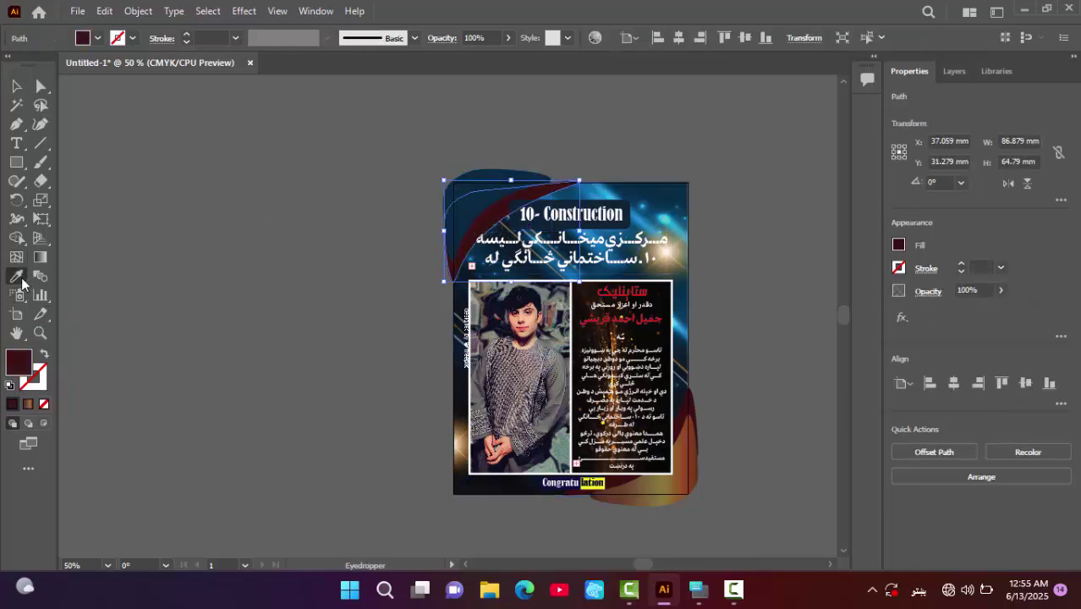
click(662, 485)
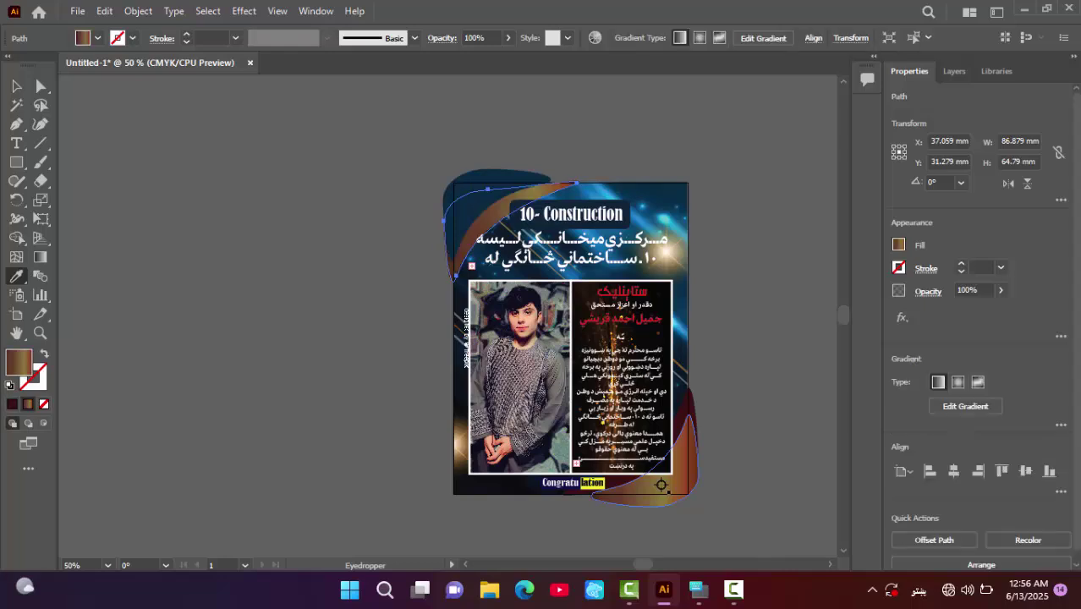
click(17, 86)
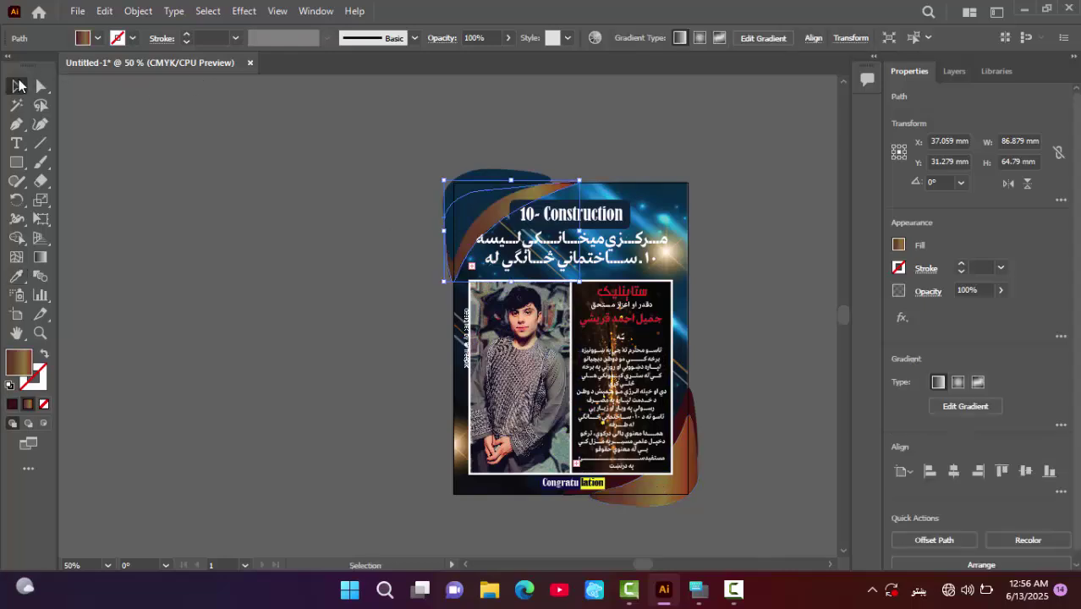
click(152, 156)
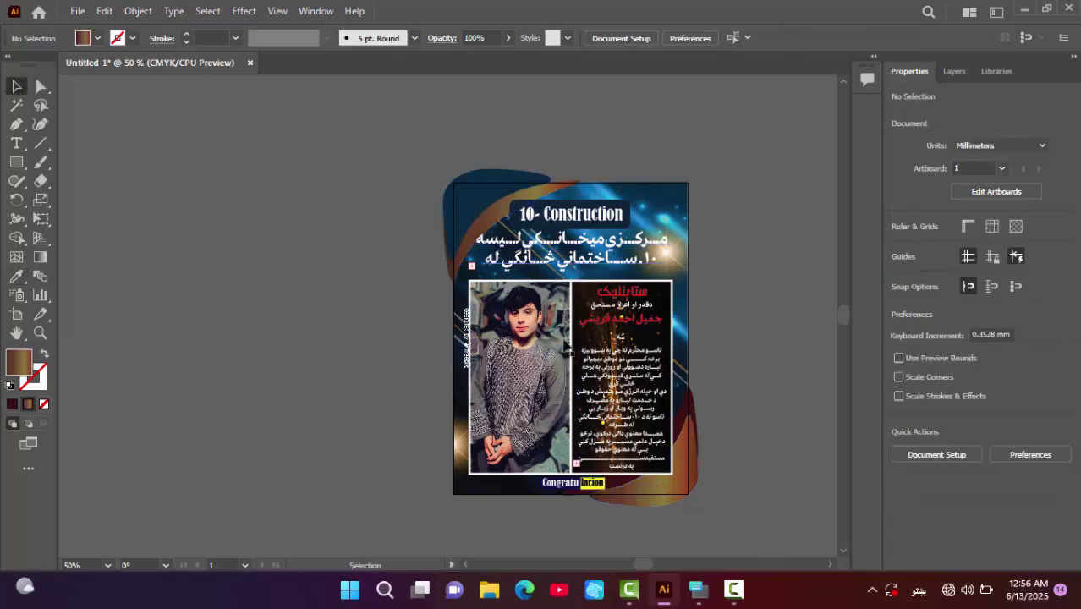
- Recolour the bottom-right swooshes: outer shape dark blue, dark-red curve brown gradient
click(677, 463)
click(17, 276)
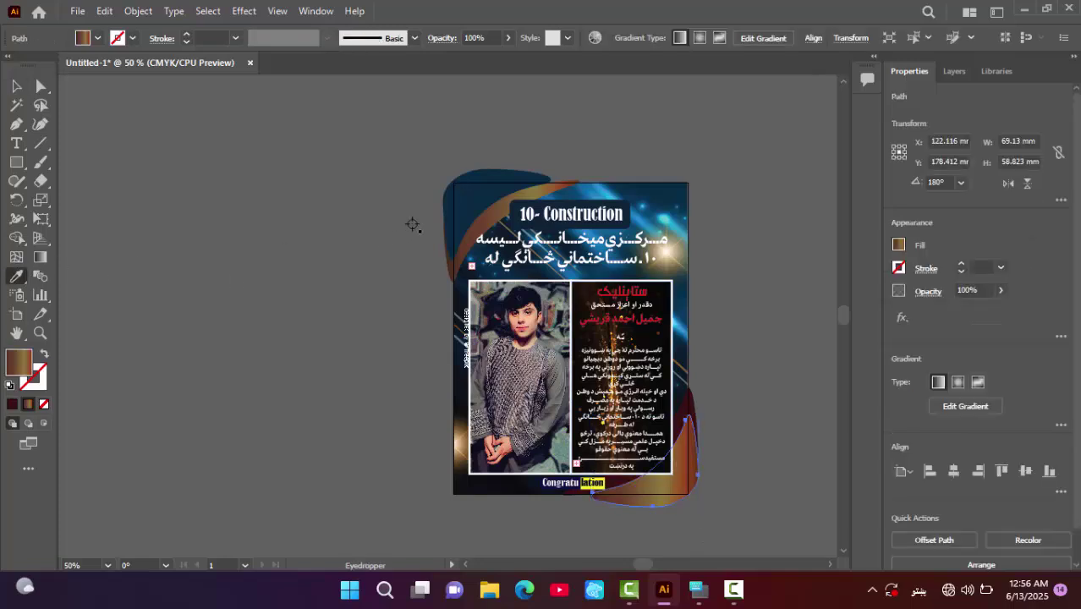
click(471, 214)
key(v)
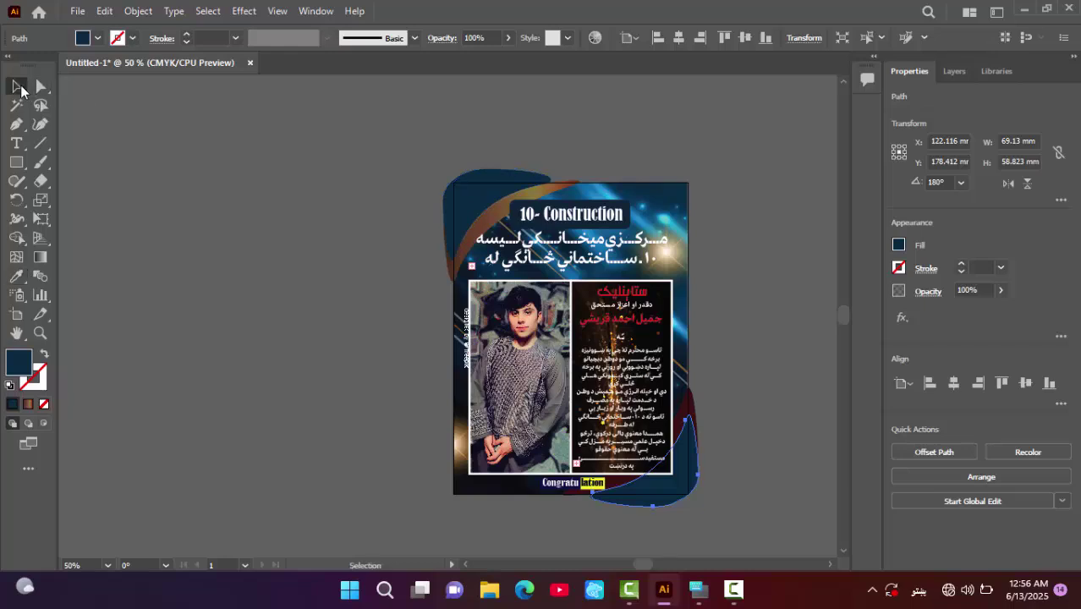
click(687, 413)
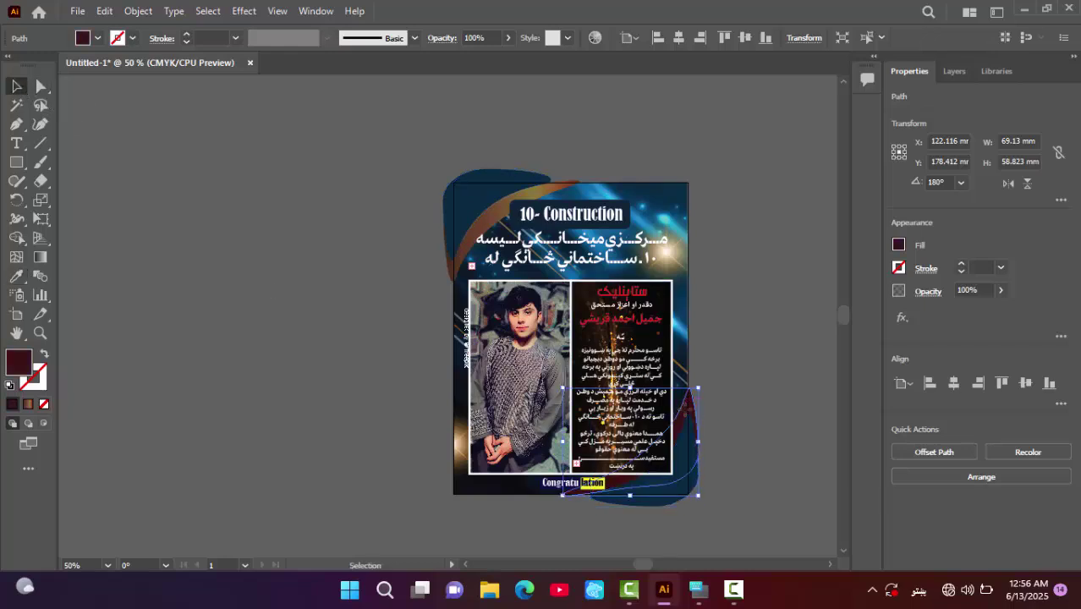
key(i)
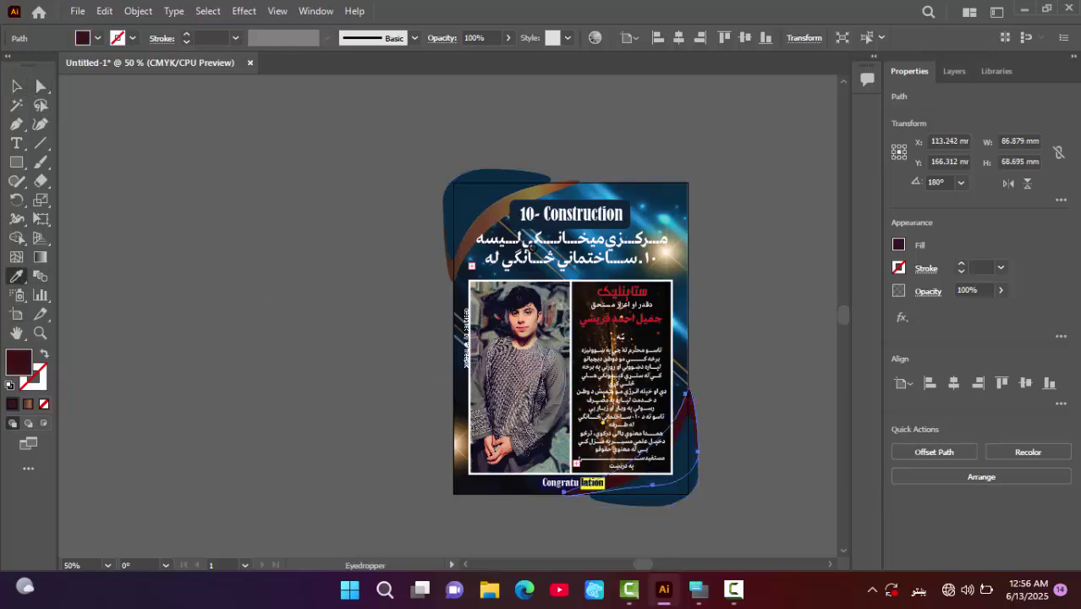
click(449, 236)
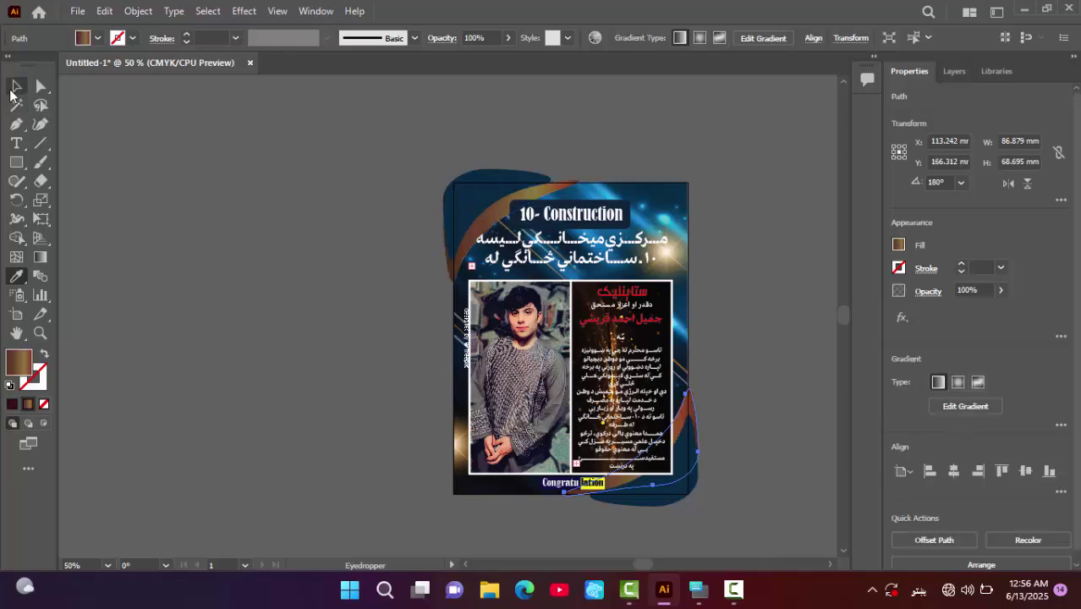
click(15, 86)
click(213, 192)
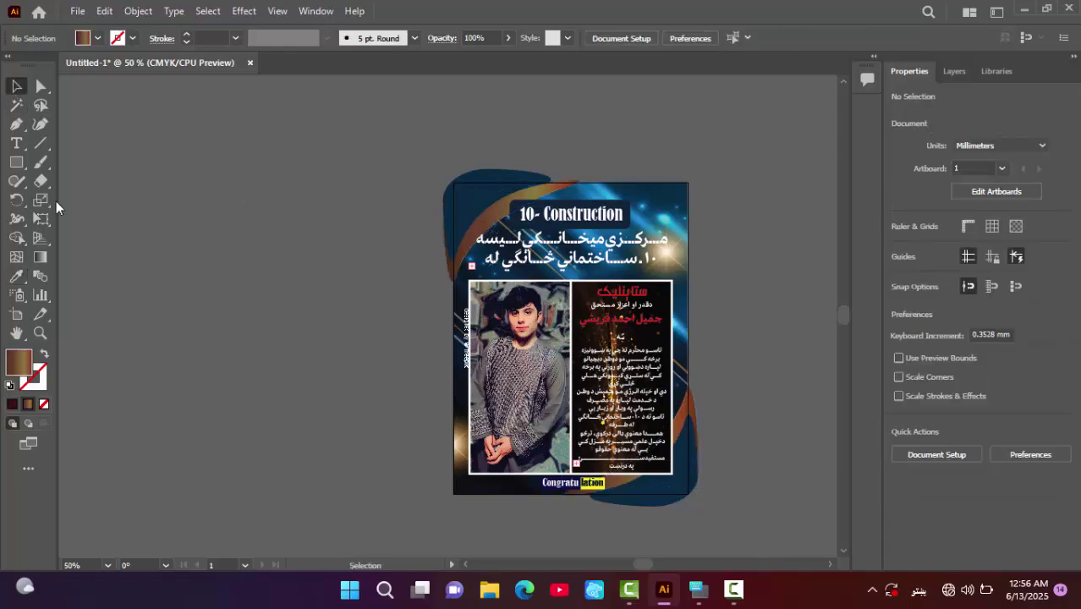
- Draw a no-fill rectangle covering the whole artboard
click(16, 162)
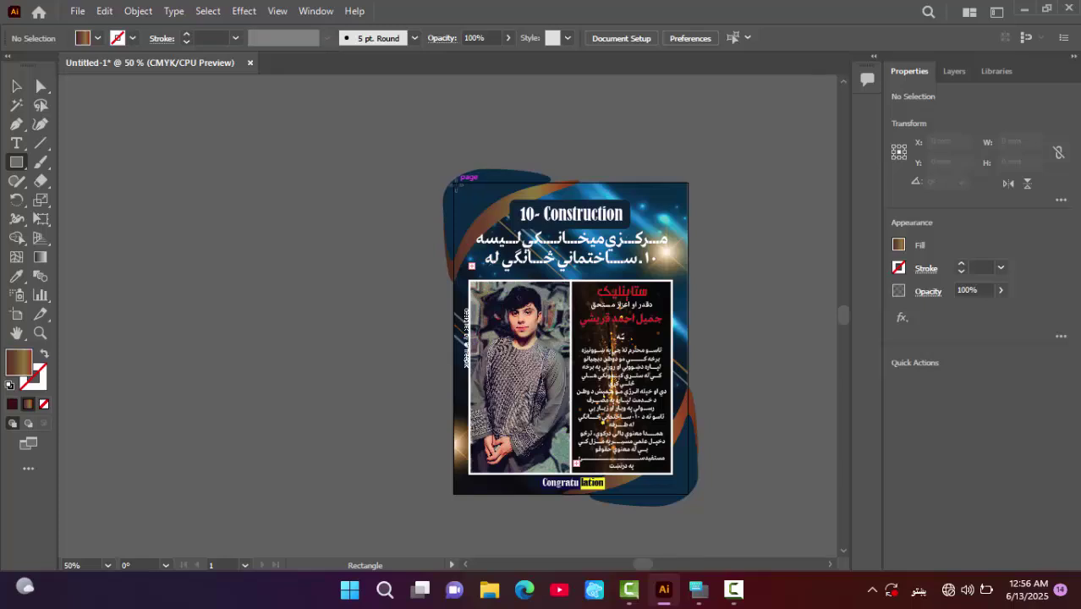
mouse_move(454, 183)
mouse_down()
mouse_move(778, 377)
mouse_move(686, 465)
mouse_move(689, 497)
mouse_up()
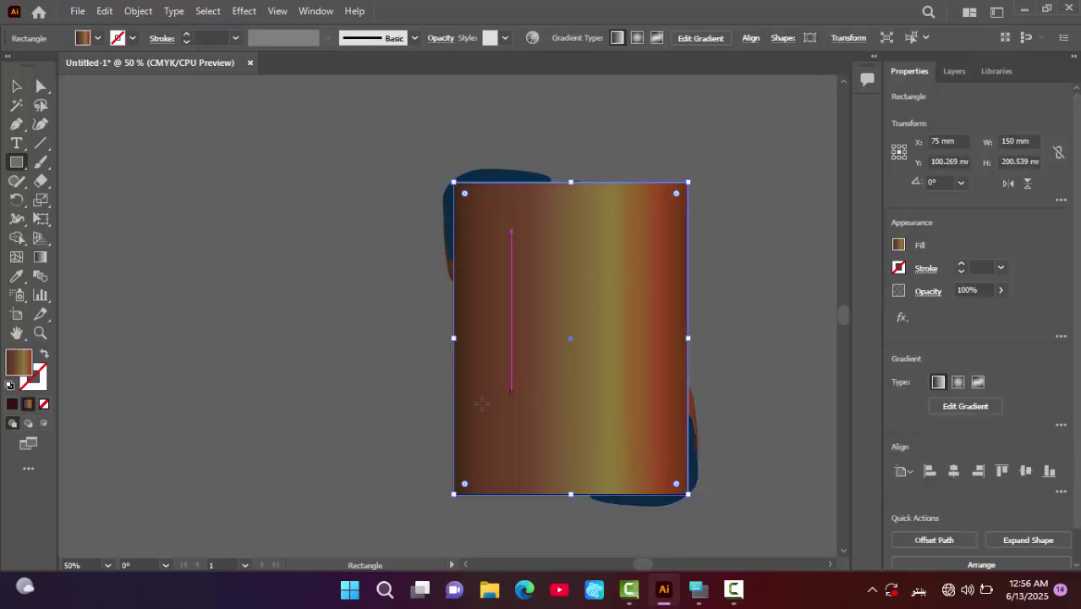
click(45, 405)
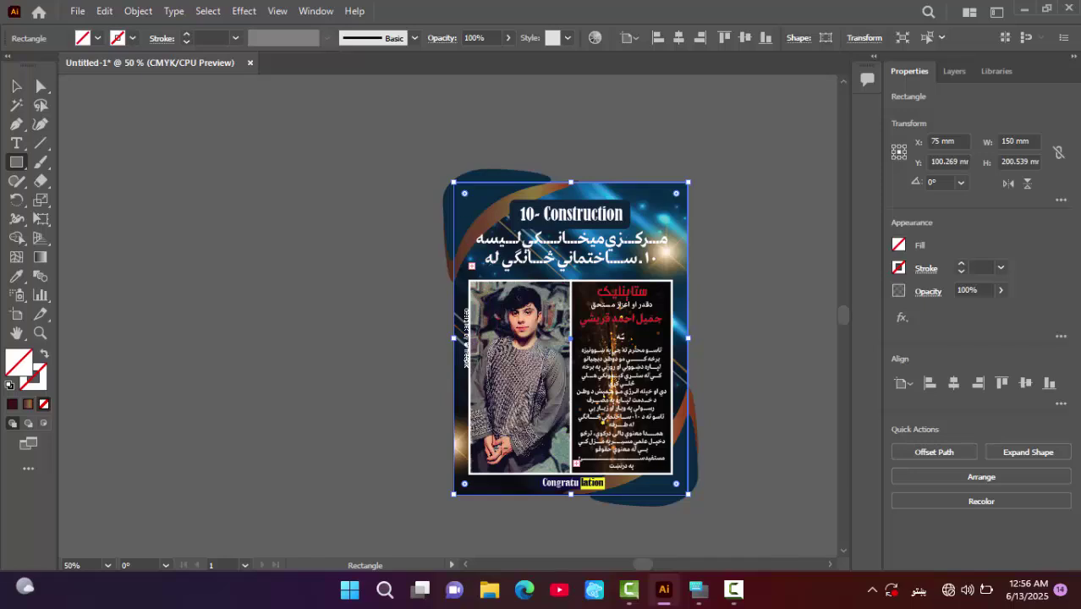
- Select all the artwork and make a clipping mask with the artboard rectangle
key(ctrl+a)
right_click(552, 363)
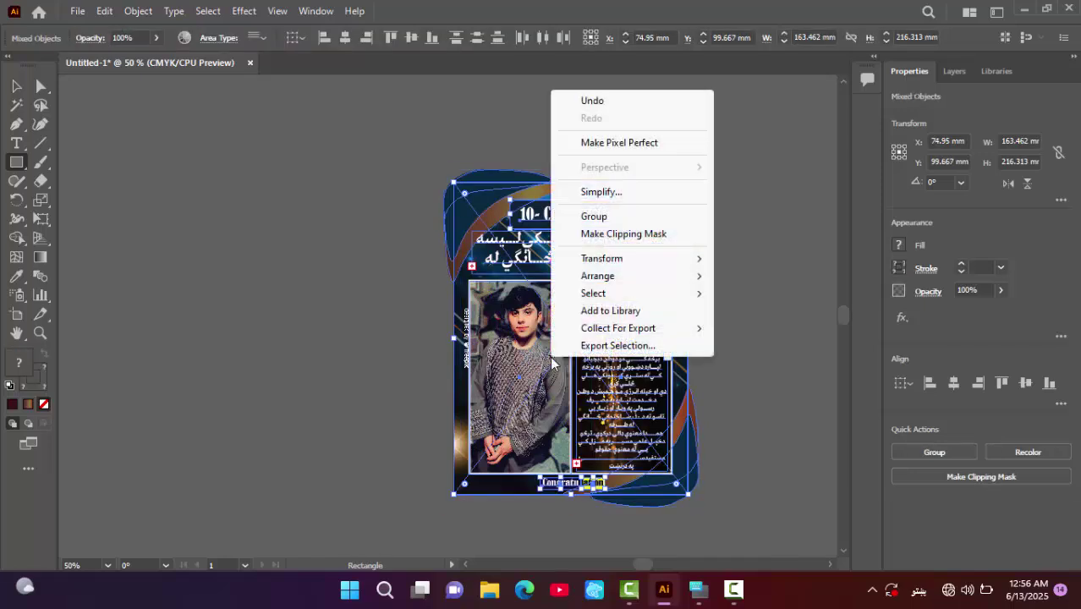
click(628, 234)
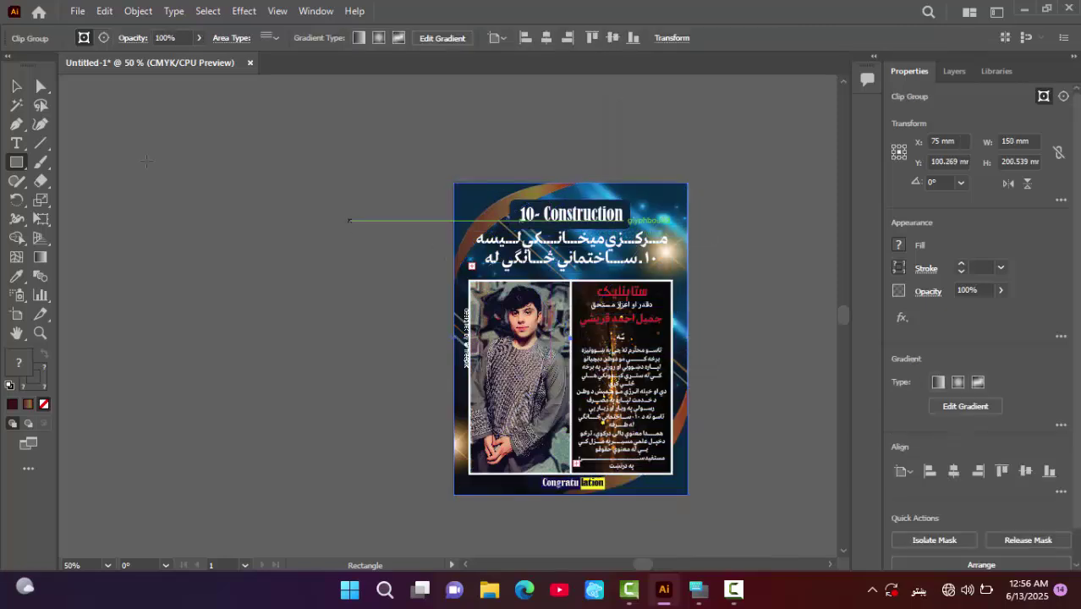
click(18, 88)
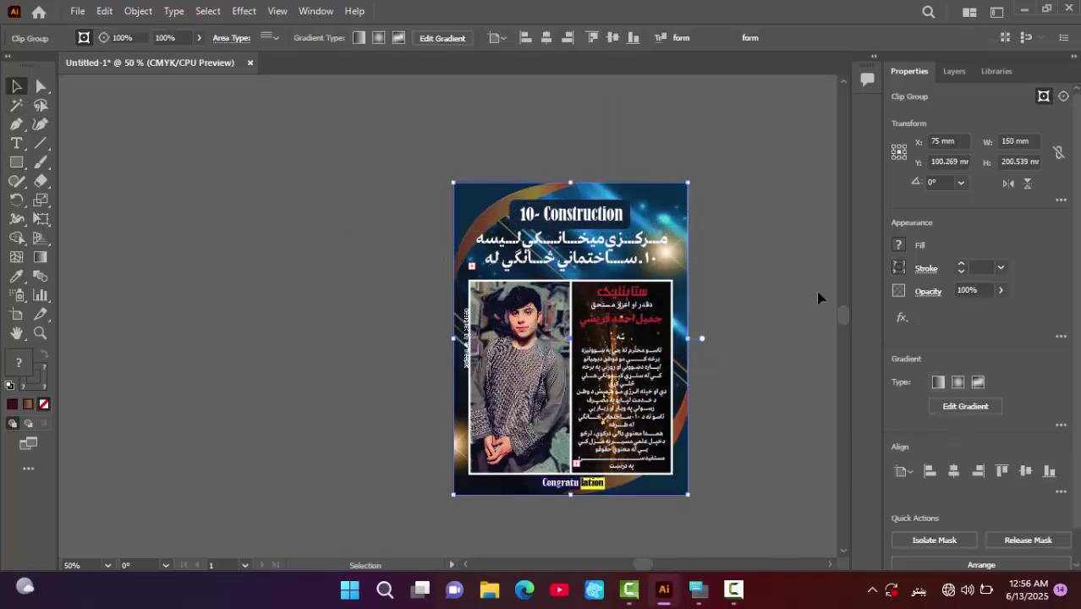
click(753, 296)
drag(741, 292, 643, 275)
key(a)
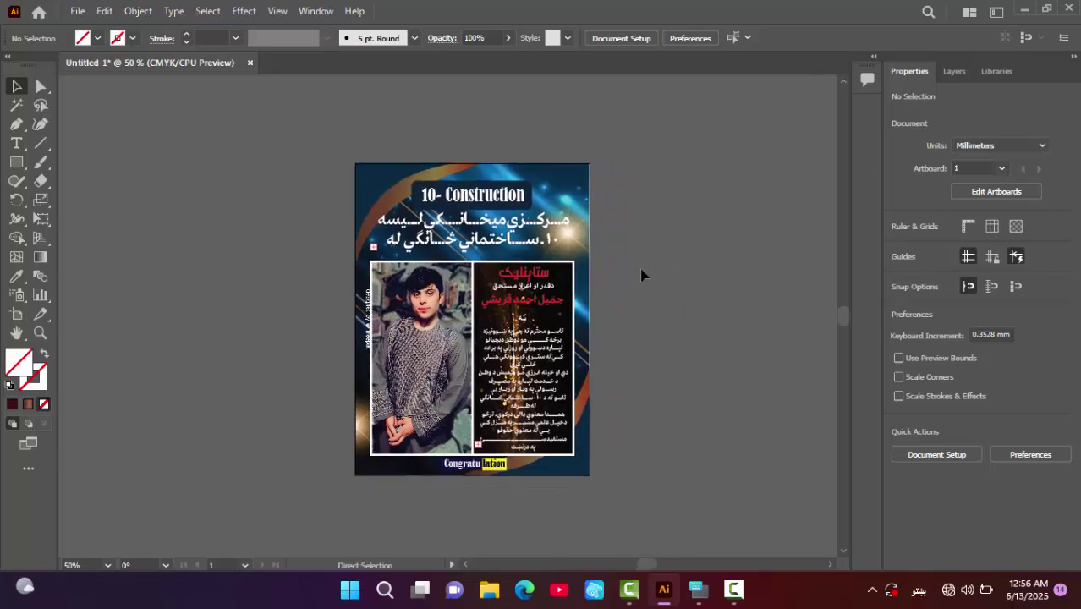
key(ctrl+equal)
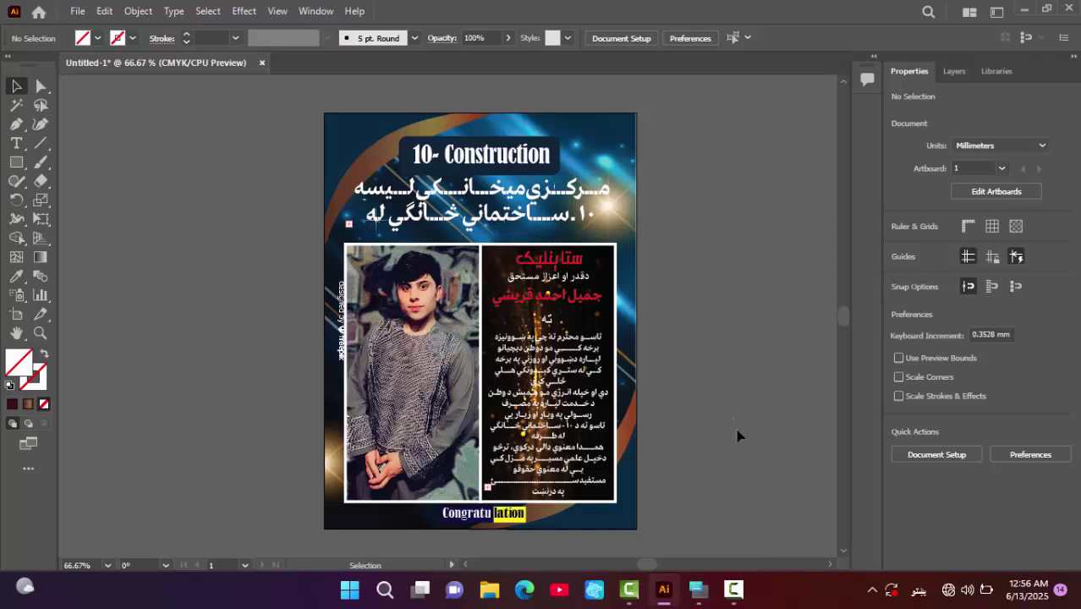
mouse_move(733, 586)
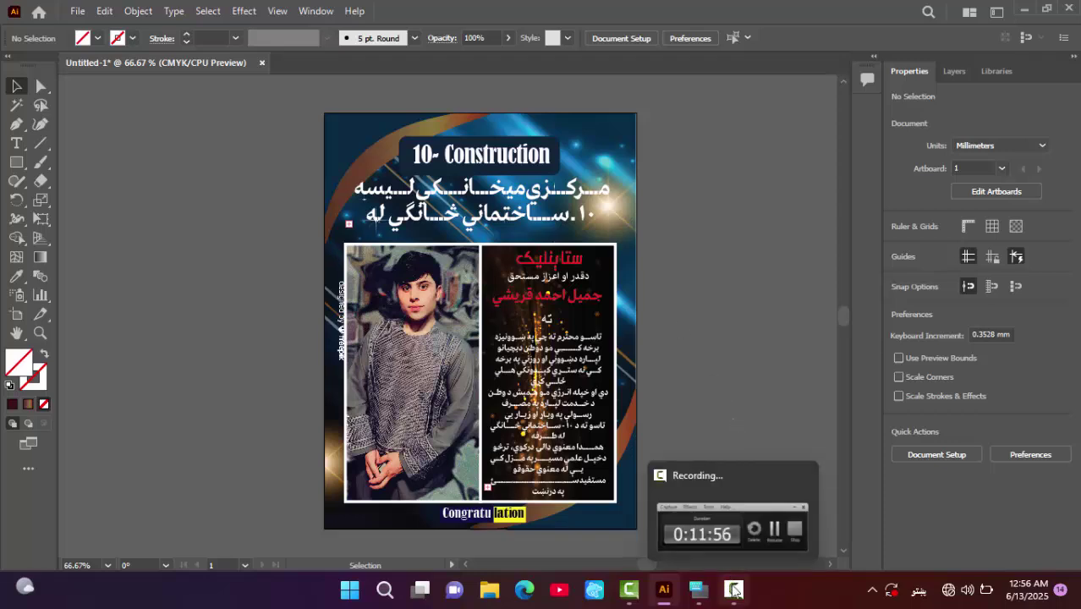